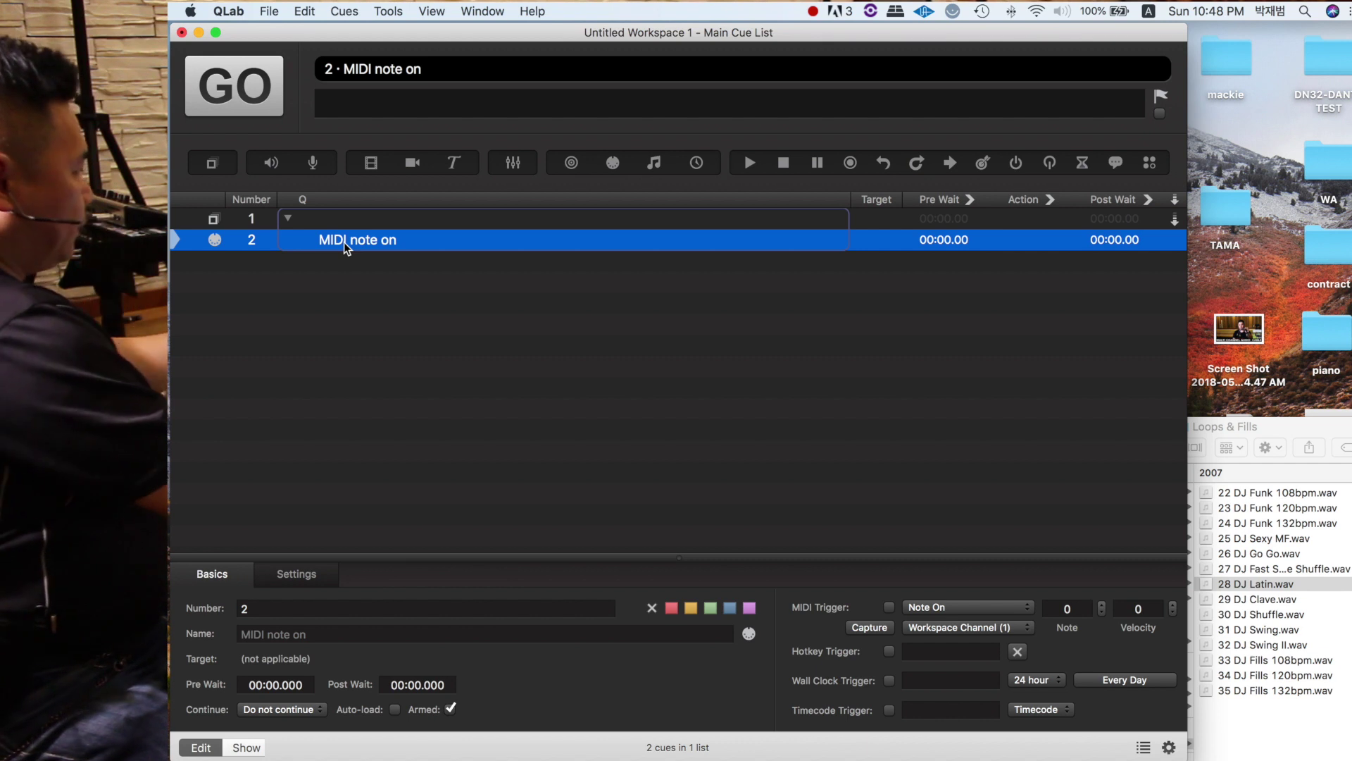
- Set MIDI cue 2 to a Program Change with program number 0 and enable its Note On MIDI trigger
{"action": "left_click", "coordinate": [309, 576]}
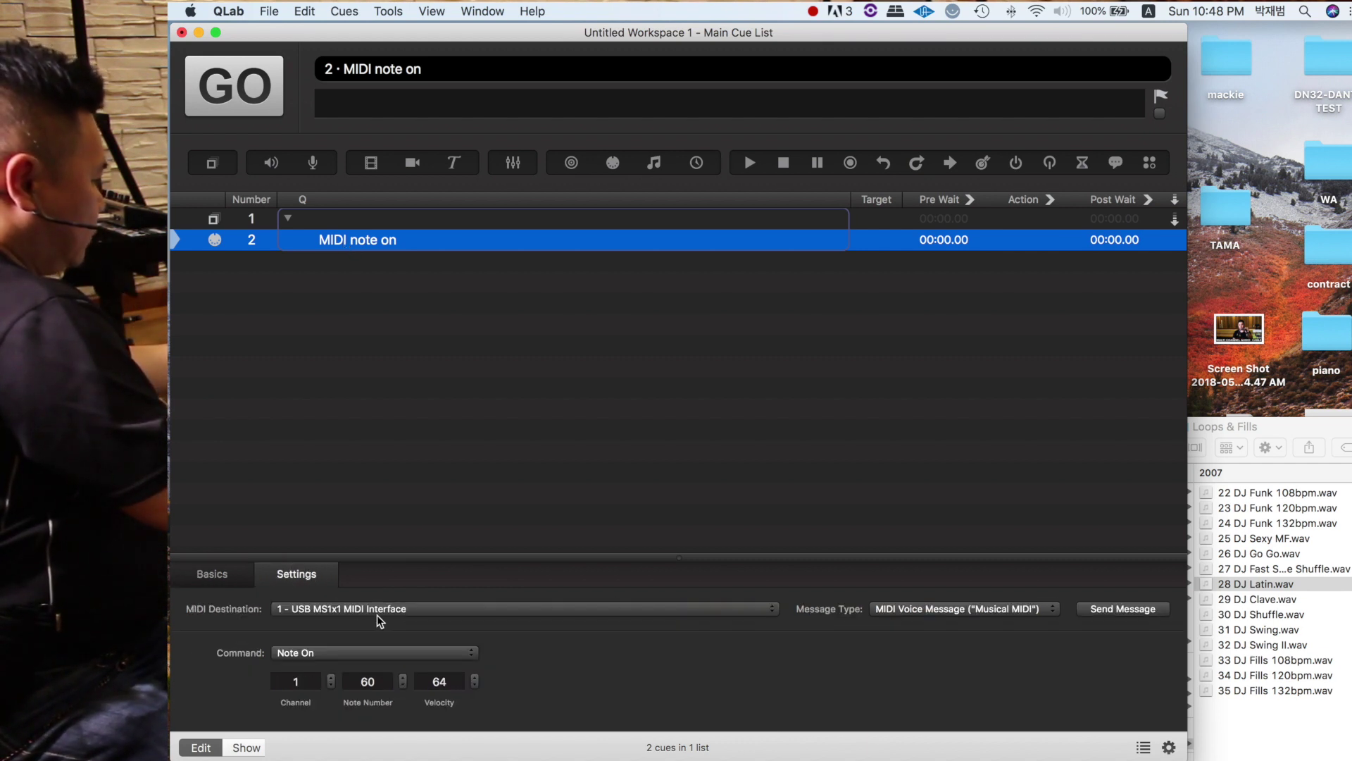
{"action": "left_click", "coordinate": [331, 655]}
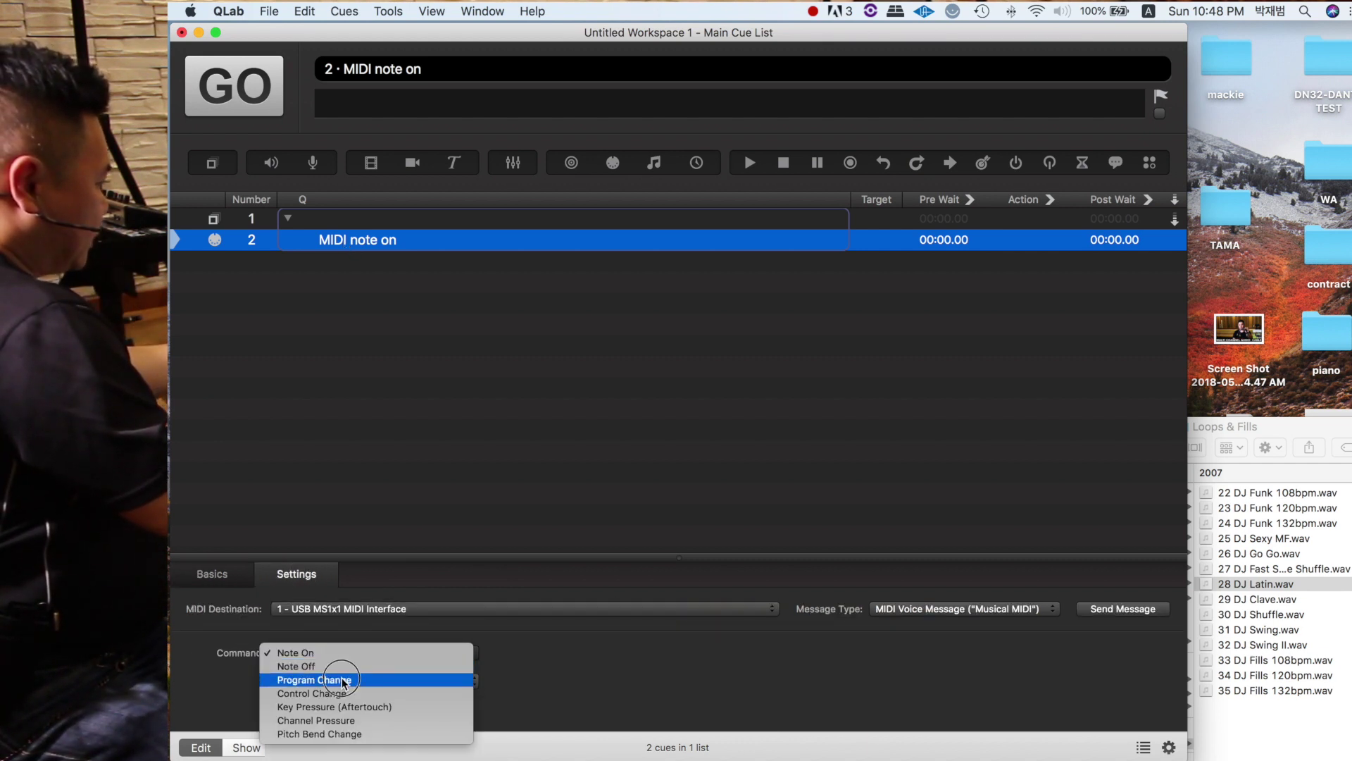
{"action": "left_click", "coordinate": [341, 677]}
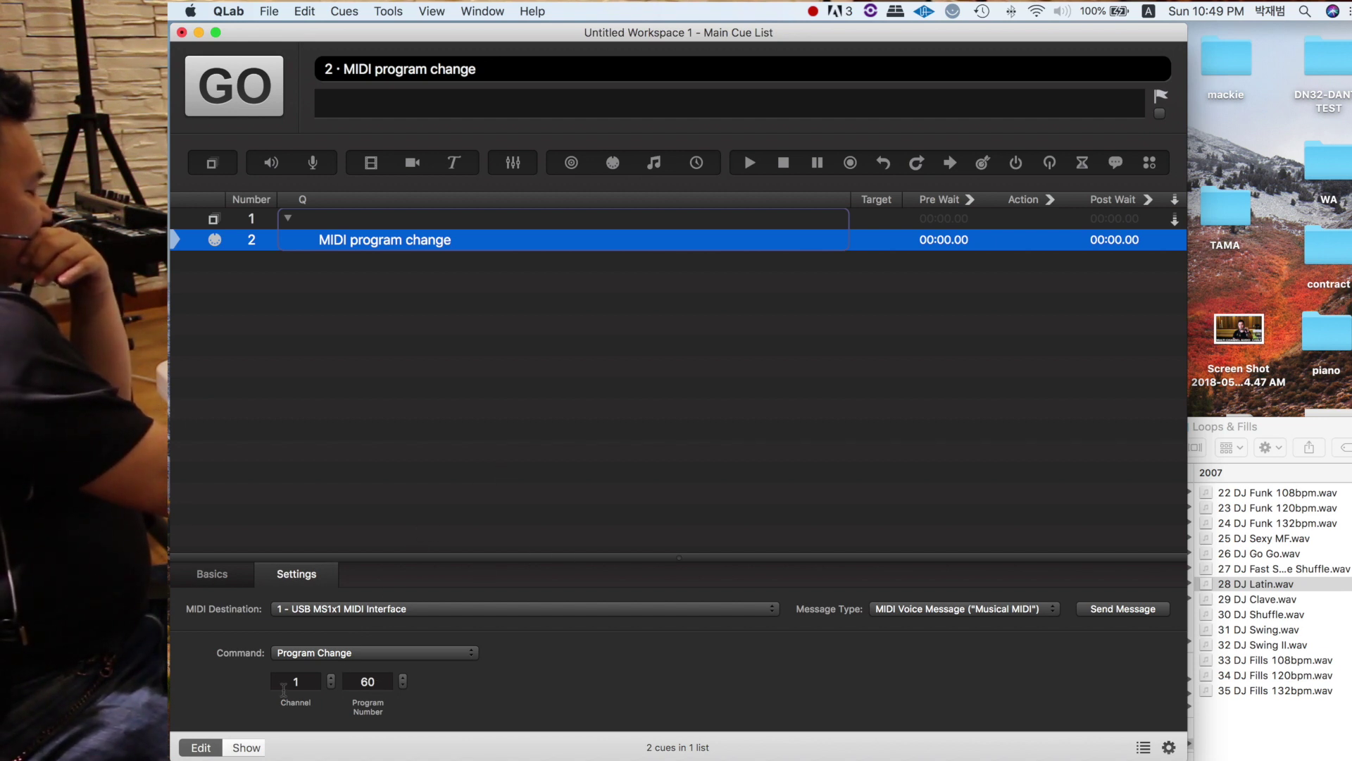
{"action": "left_click", "coordinate": [336, 680]}
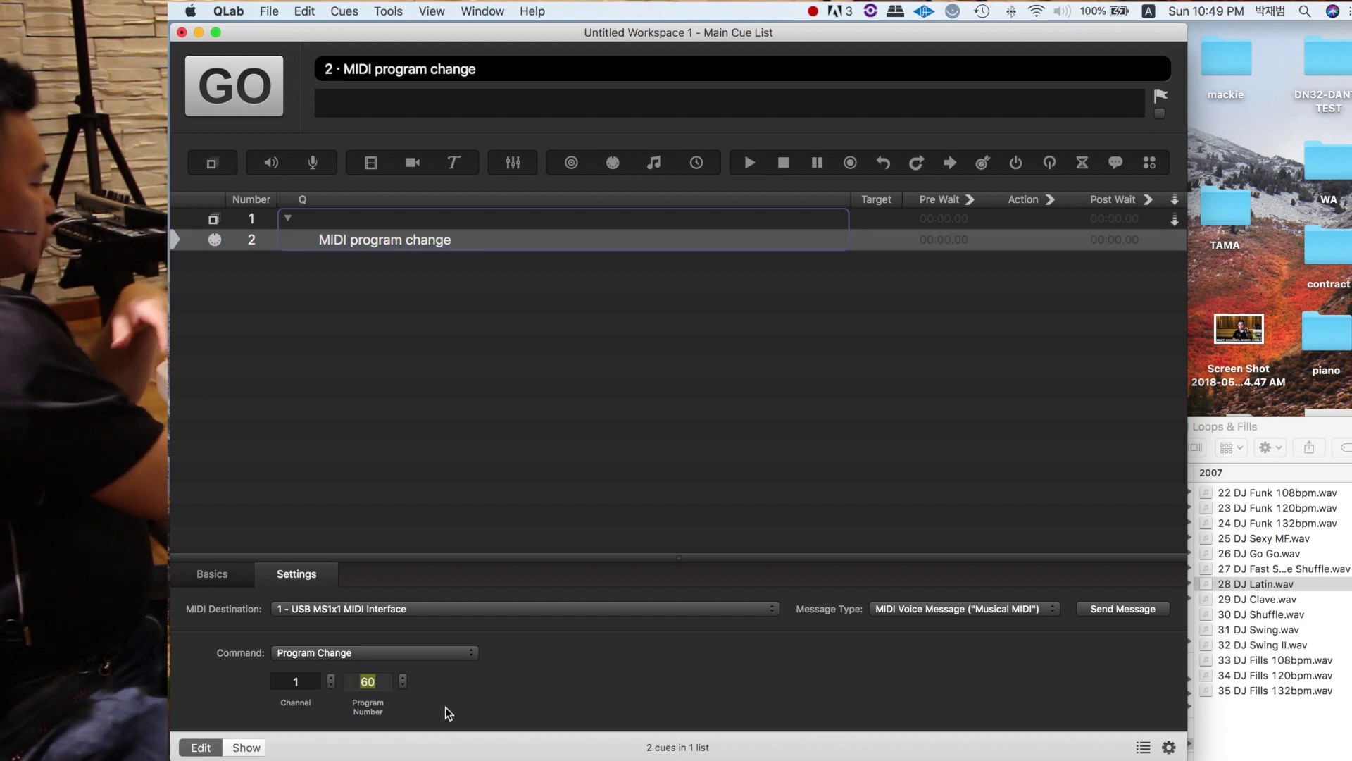
{"action": "type", "text": "0"}
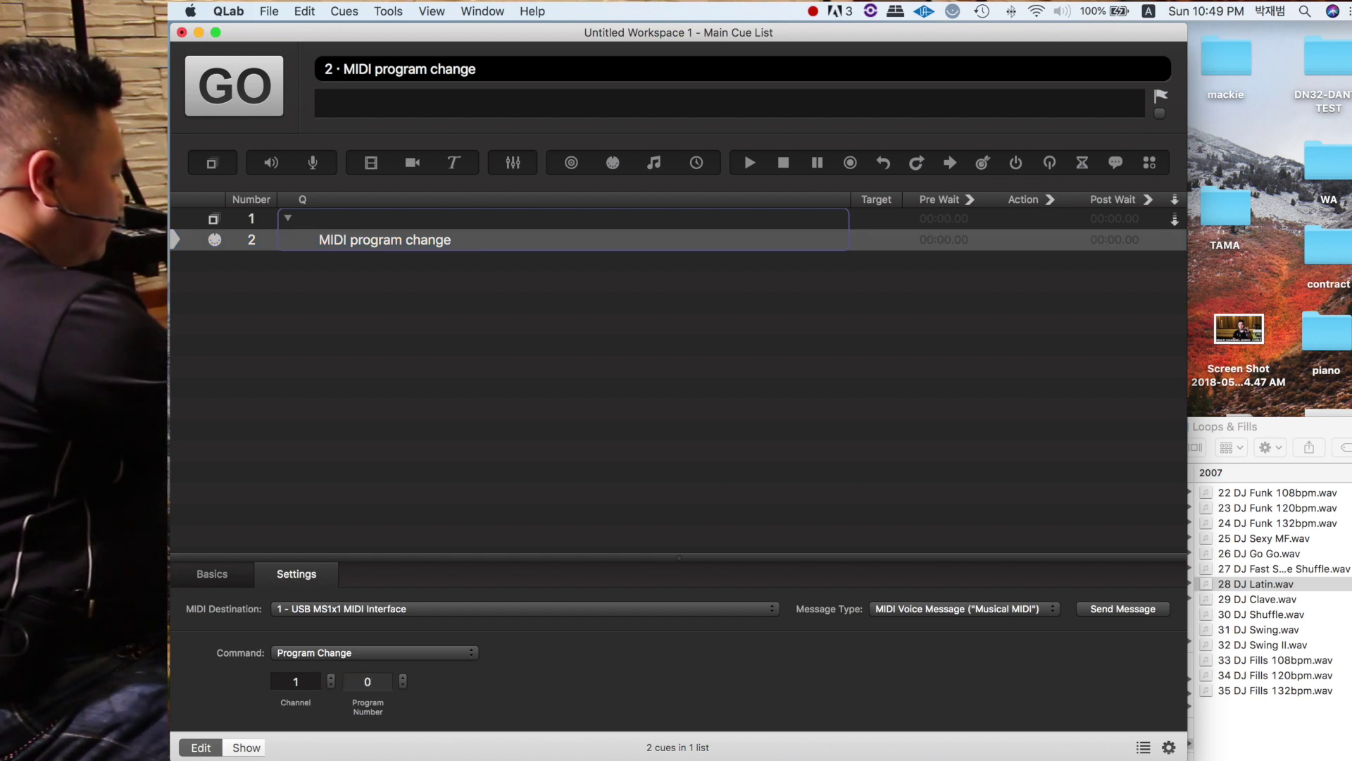
{"action": "key", "text": "Return"}
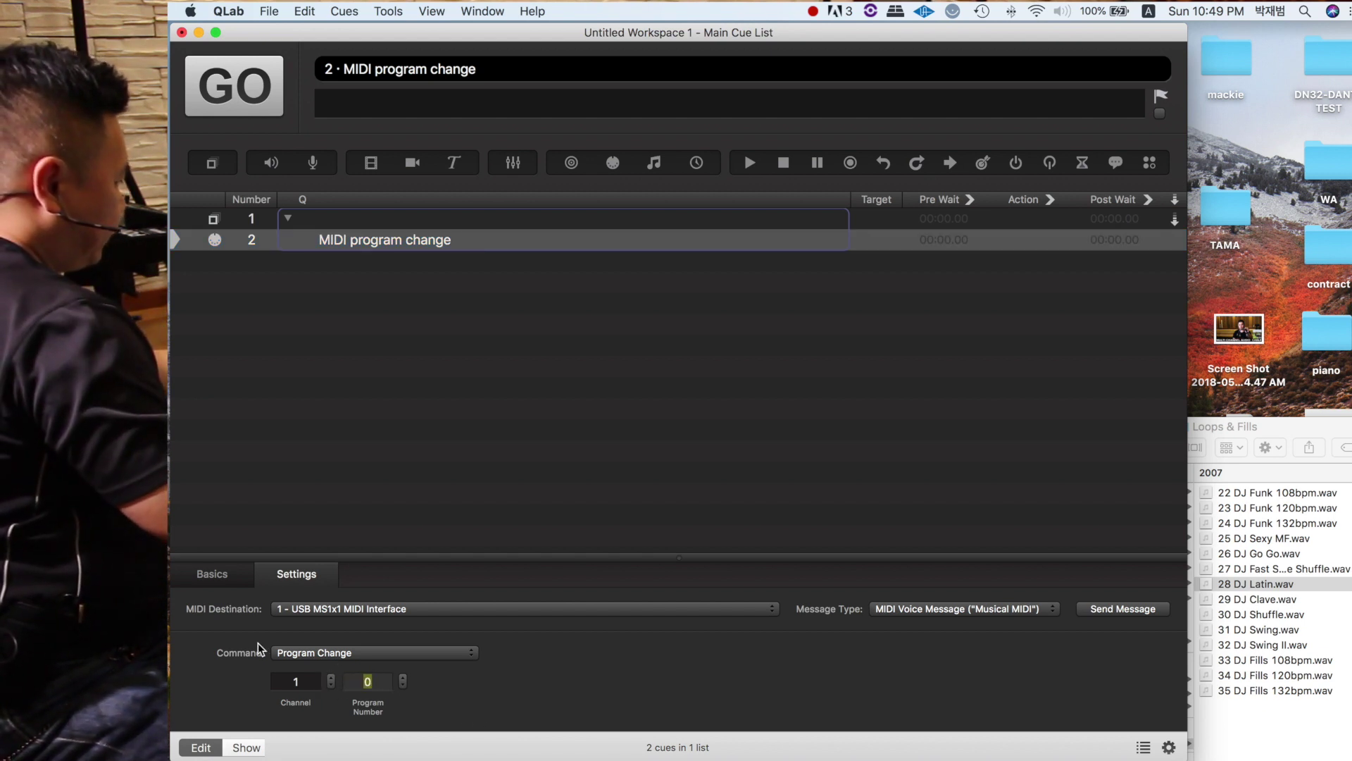
{"action": "left_click", "coordinate": [211, 573]}
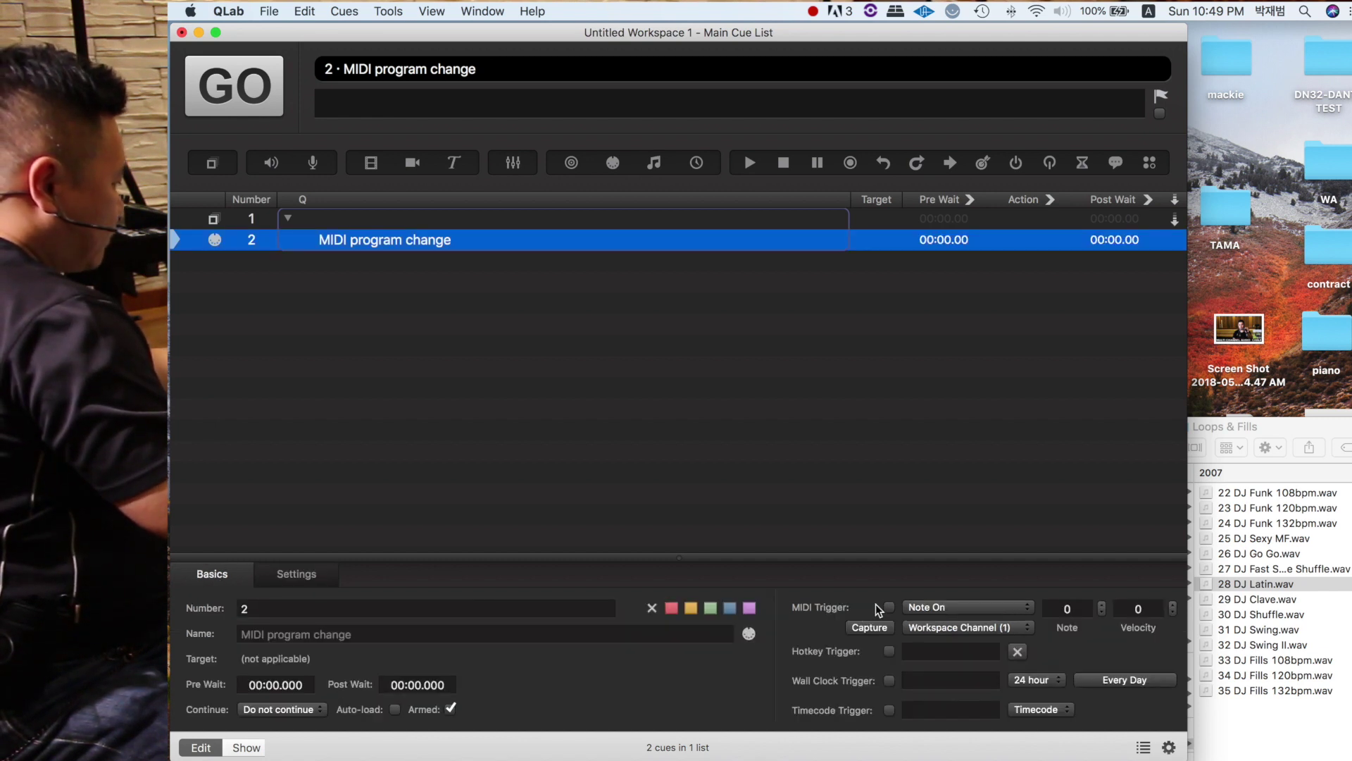
{"action": "left_click", "coordinate": [889, 606]}
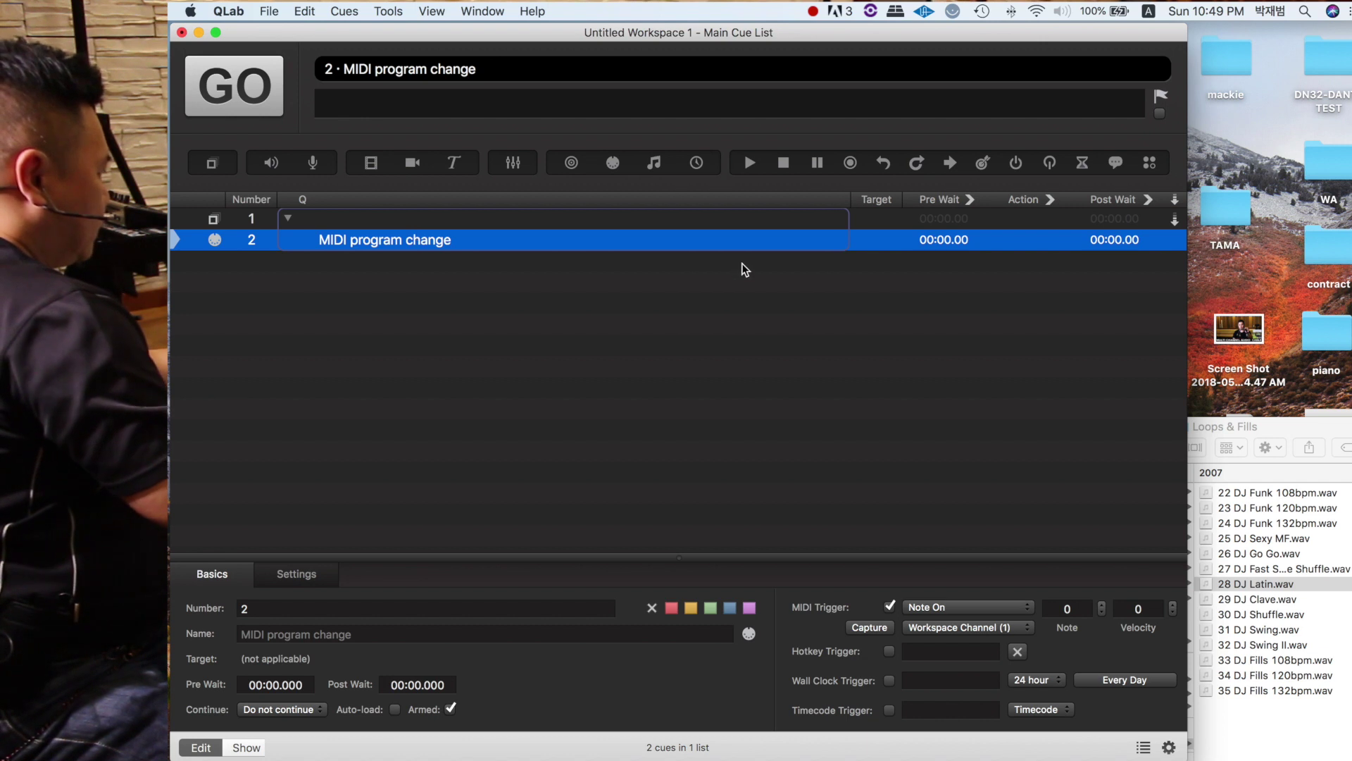
- Add 22 DJ Funk 108bpm.wav to the group below the MIDI cue and set cues 2 and 3 to auto-continue
{"action": "left_click", "coordinate": [1291, 492]}
{"action": "left_click_drag", "start_coordinate": [1281, 492], "coordinate": [670, 241]}
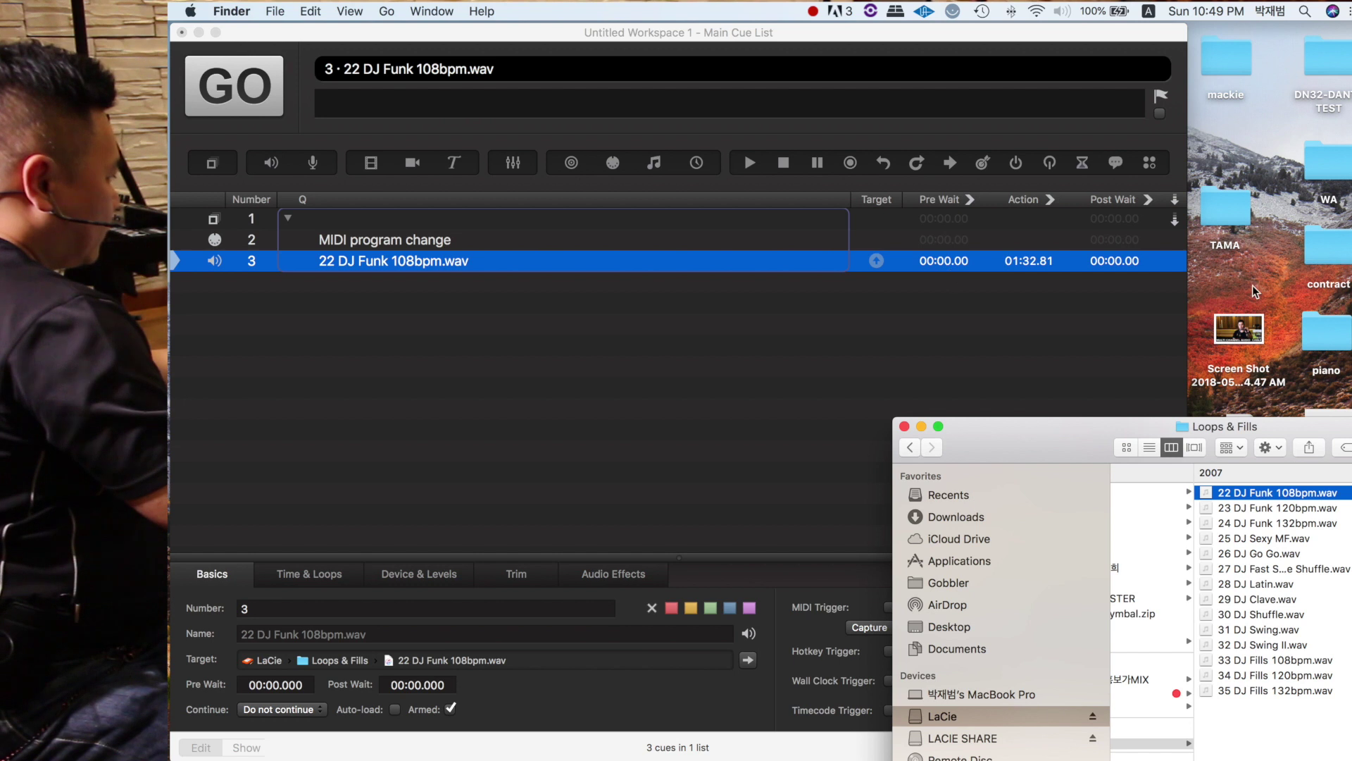
{"action": "left_click", "coordinate": [1176, 254]}
{"action": "left_click", "coordinate": [1175, 240]}
{"action": "left_click", "coordinate": [1175, 262]}
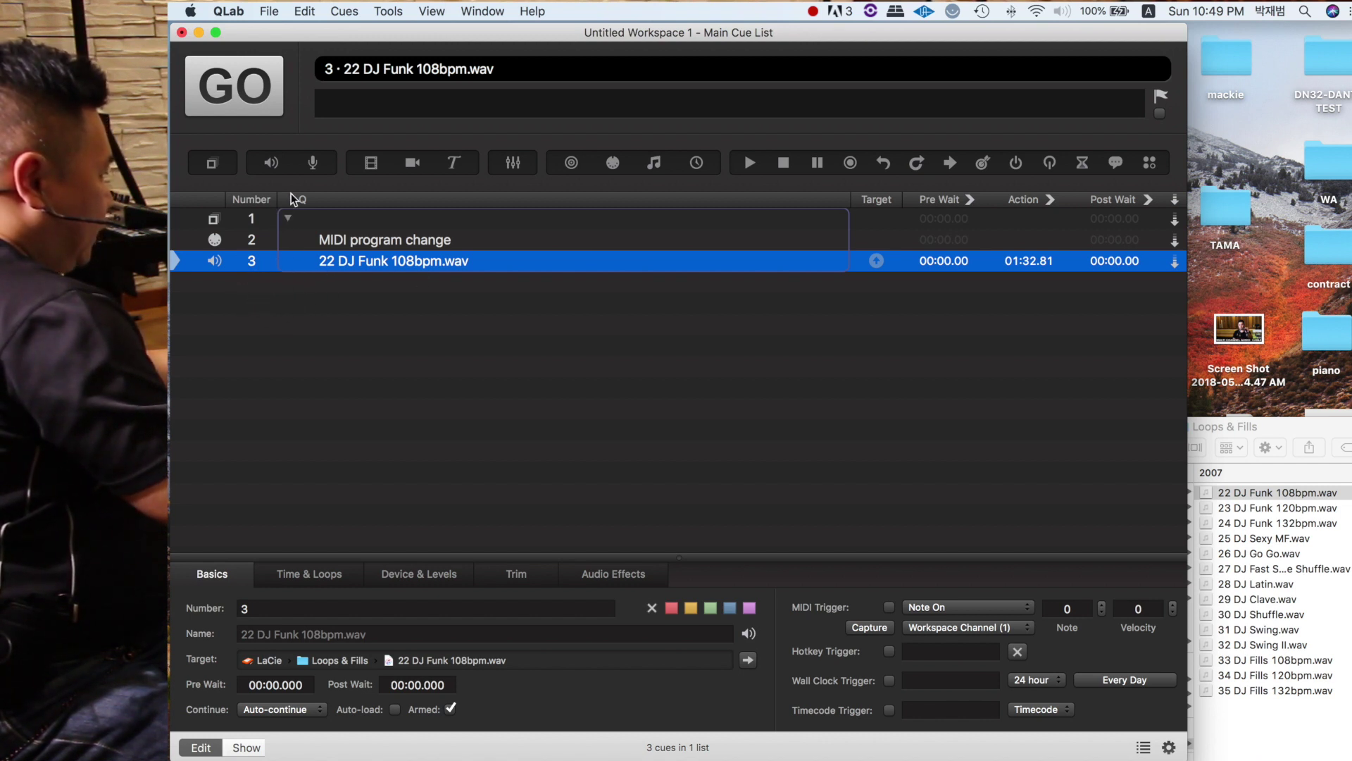
- Collapse group cue 1 and name it CUE 01
{"action": "left_click", "coordinate": [288, 217]}
{"action": "left_click", "coordinate": [371, 225]}
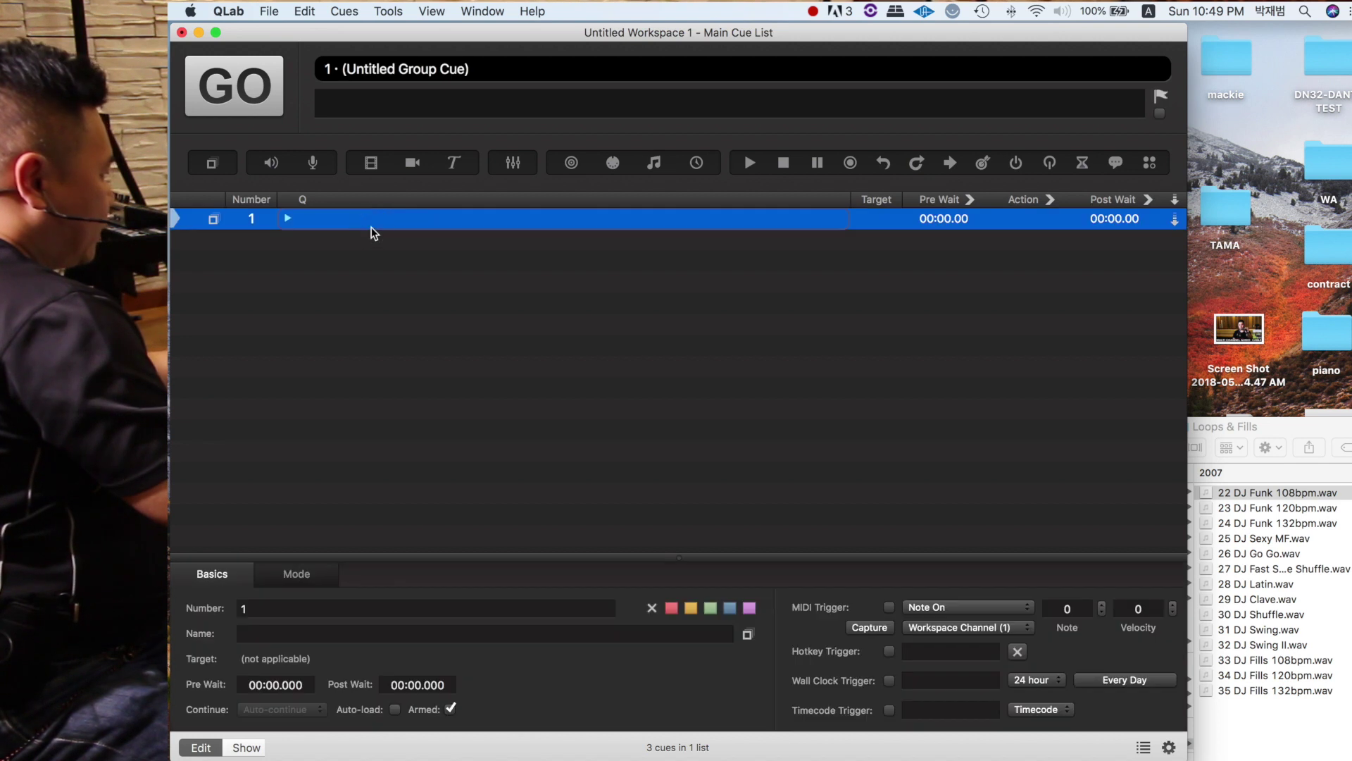
{"action": "double_click", "coordinate": [374, 219]}
{"action": "type", "text": "CUE 01"}
{"action": "key", "text": "Return"}
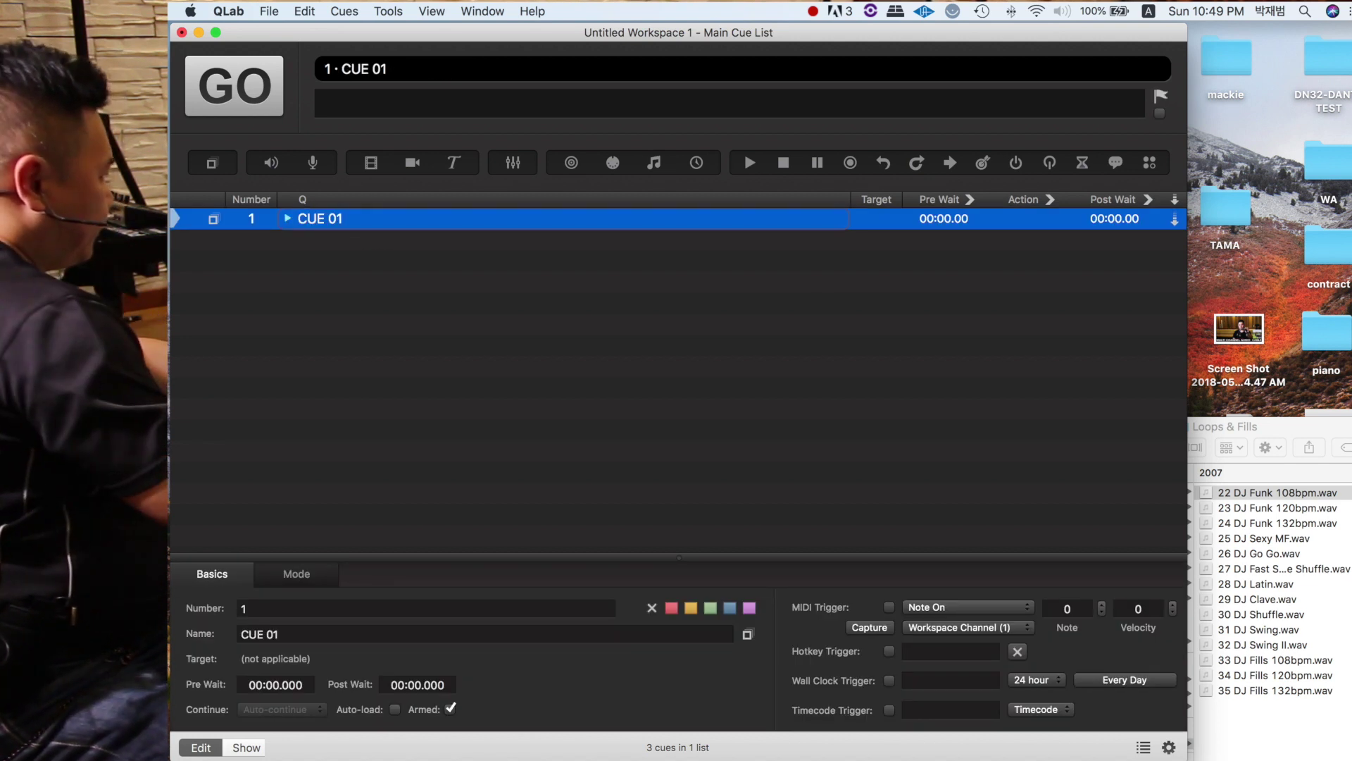
- Create a second group cue below CUE 01 and place a fade cue inside it
{"action": "left_click", "coordinate": [305, 258]}
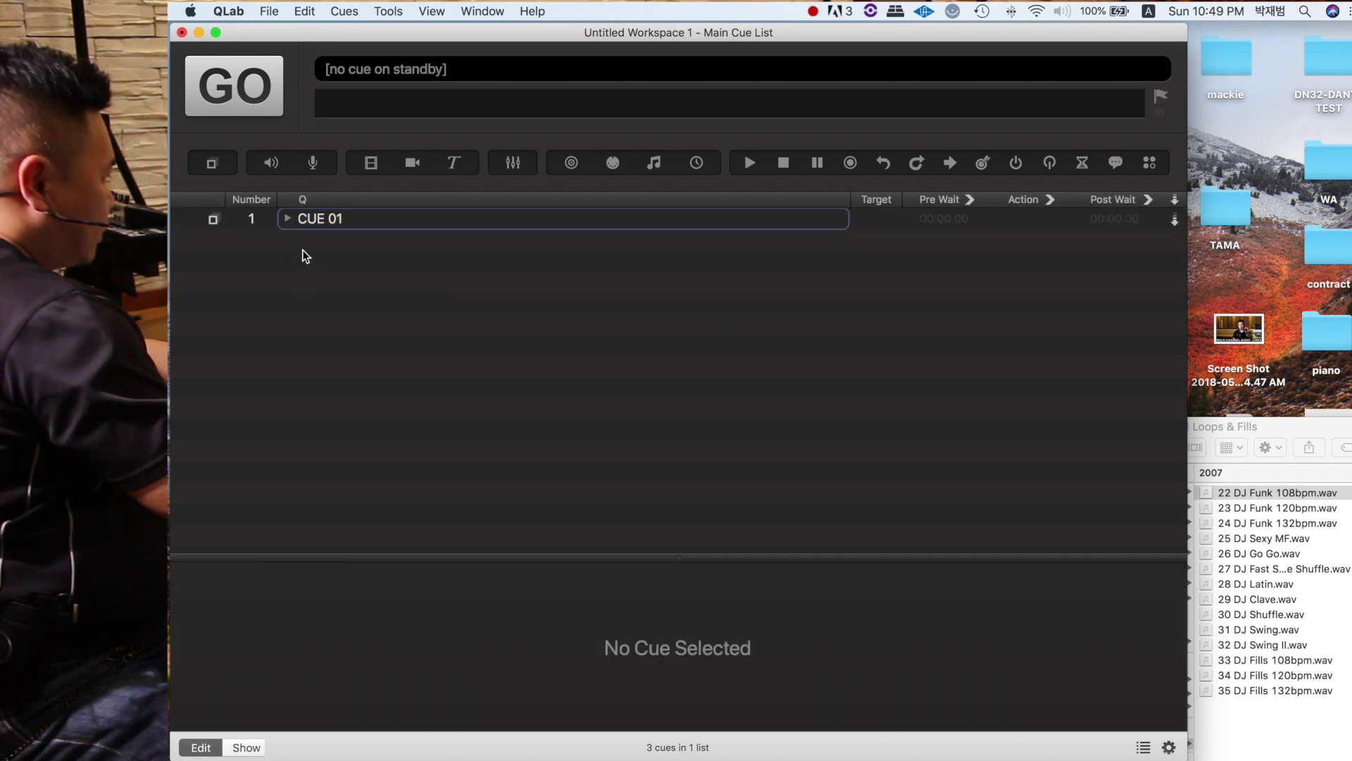
{"action": "left_click", "coordinate": [211, 163]}
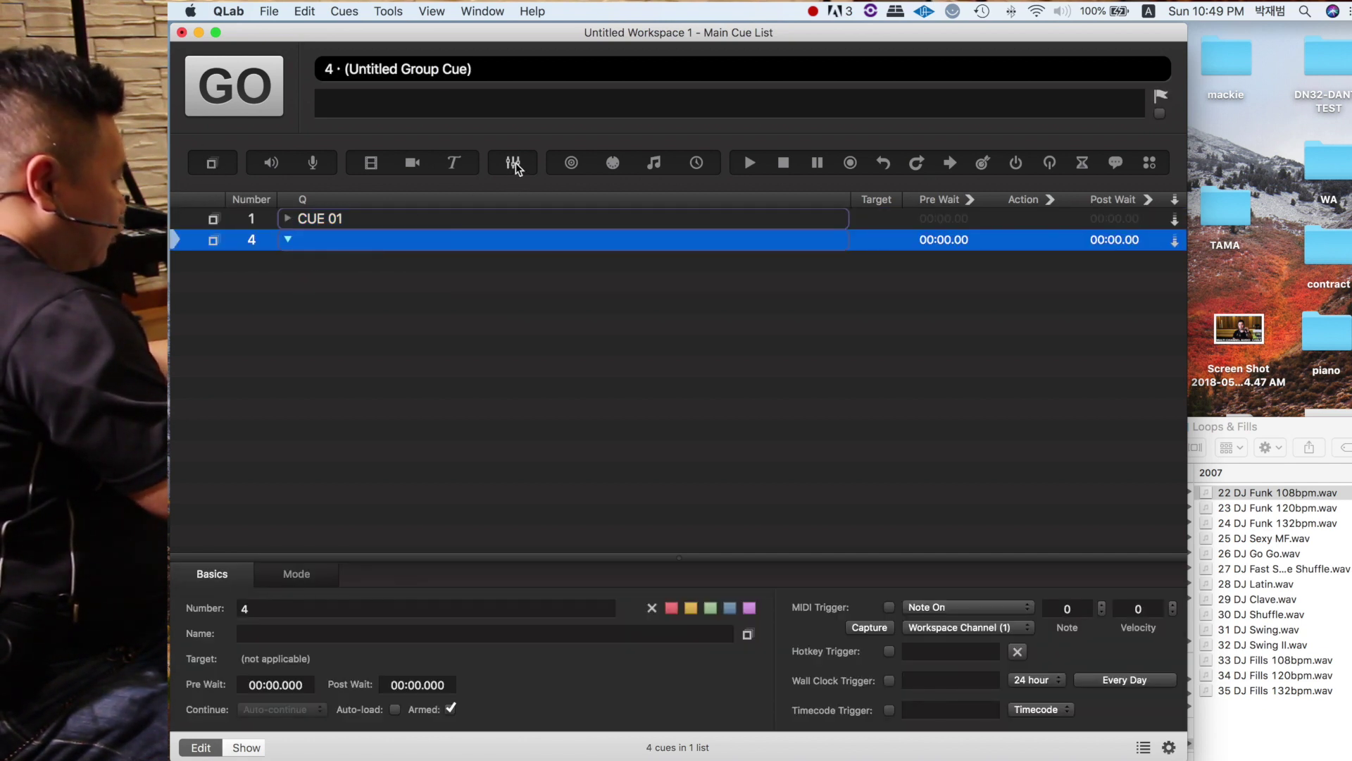
{"action": "left_click_drag", "start_coordinate": [515, 166], "coordinate": [428, 244]}
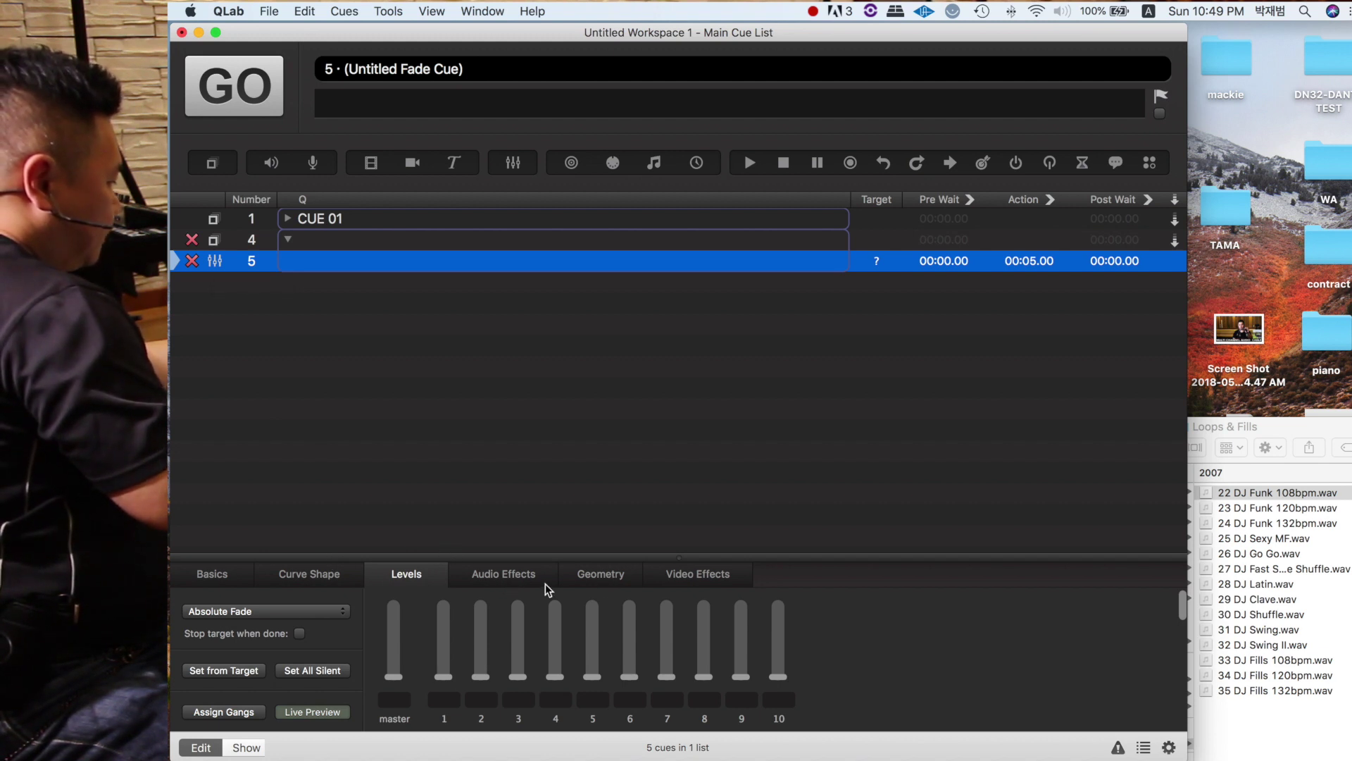
- Set the fade cue's master level to -INF and make it stop the target when done
{"action": "left_click", "coordinate": [394, 676]}
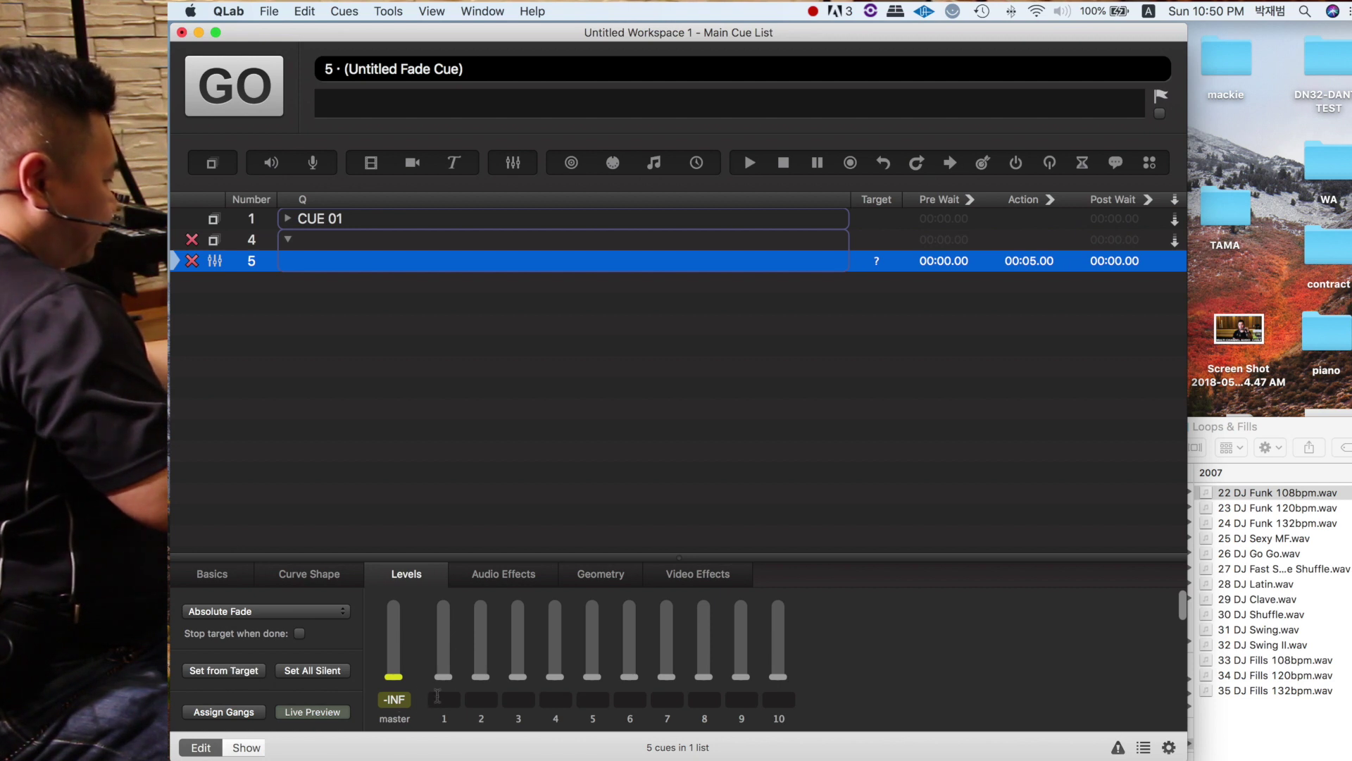
{"action": "left_click", "coordinate": [312, 579]}
{"action": "left_click", "coordinate": [406, 572]}
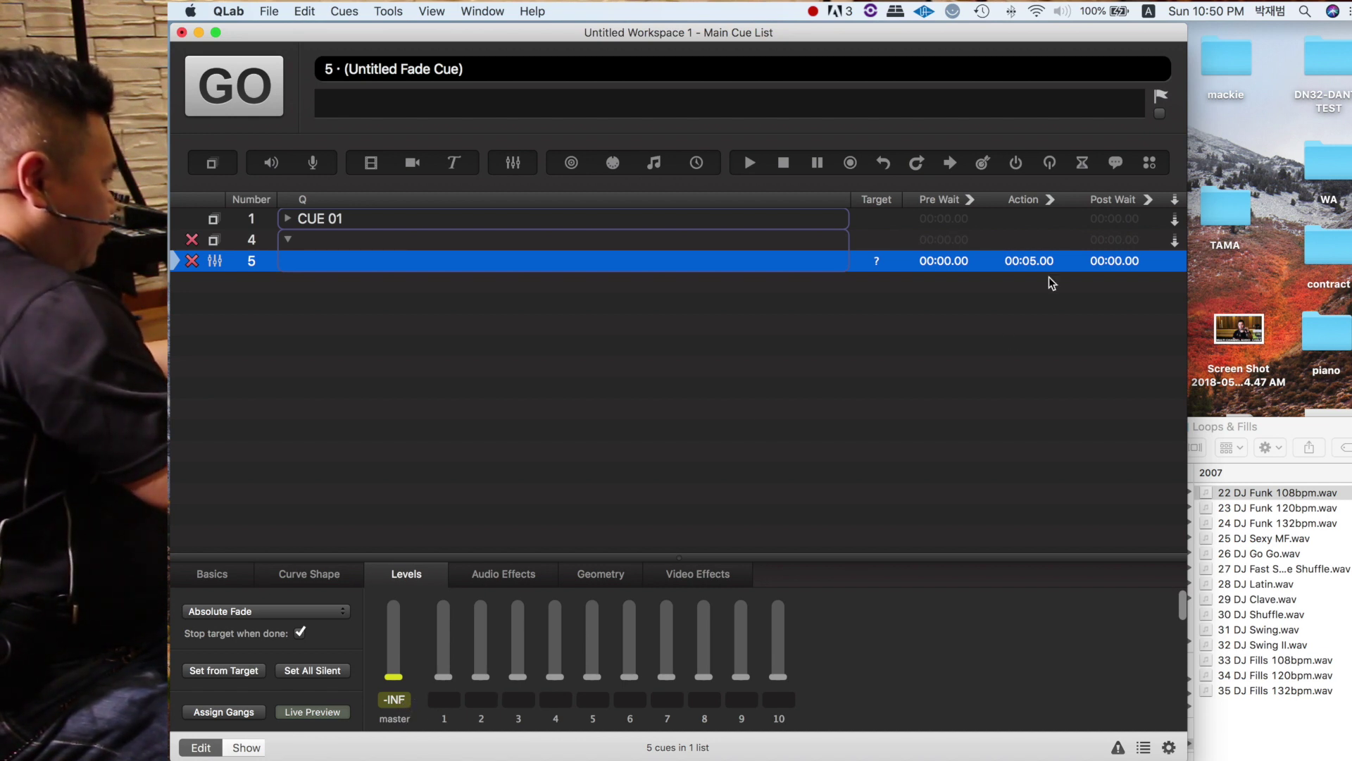
- Set the fade cue's action duration to 00:00.50
{"action": "double_click", "coordinate": [1032, 262]}
{"action": "left_click", "coordinate": [1031, 262]}
{"action": "key", "text": "Delete"}
{"action": "type", "text": "0"}
{"action": "key", "text": "Right"}
{"action": "key", "text": "Delete"}
{"action": "type", "text": "5"}
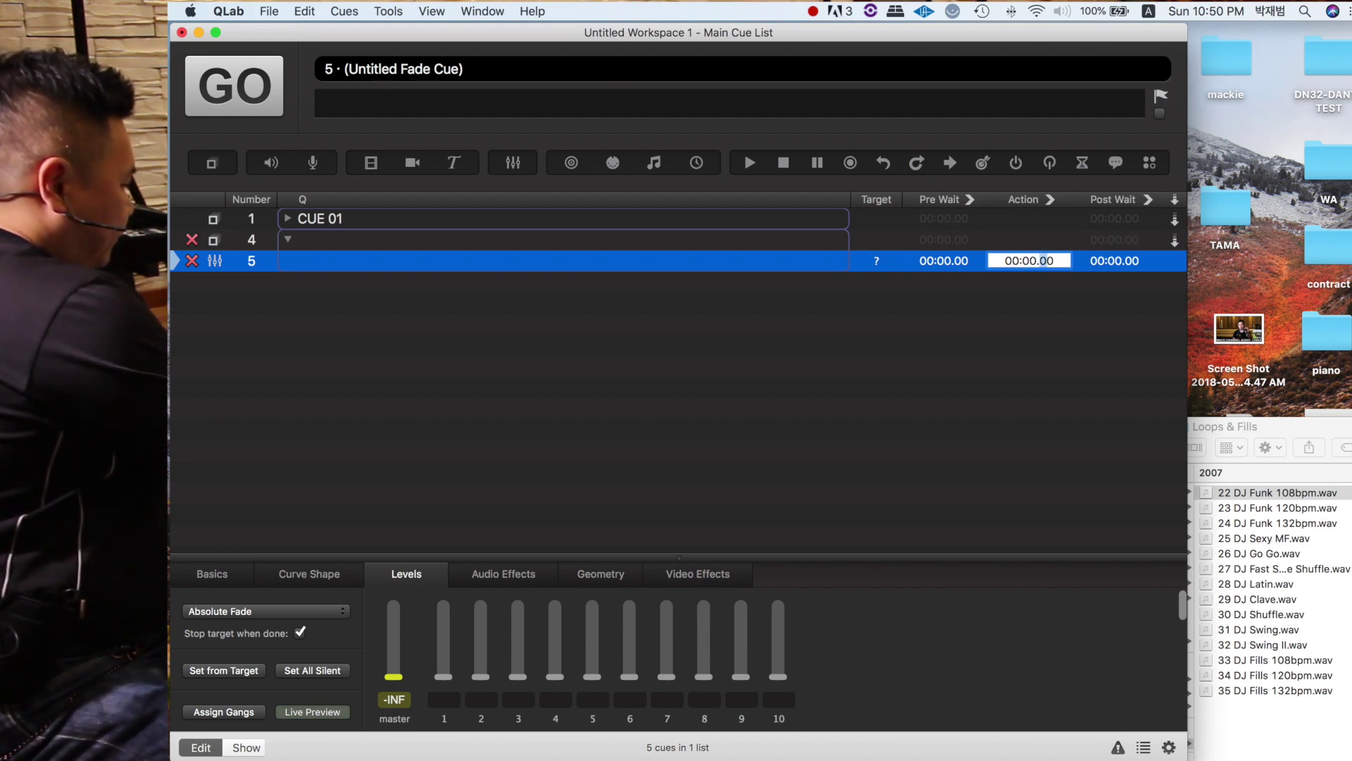
{"action": "key", "text": "Return"}
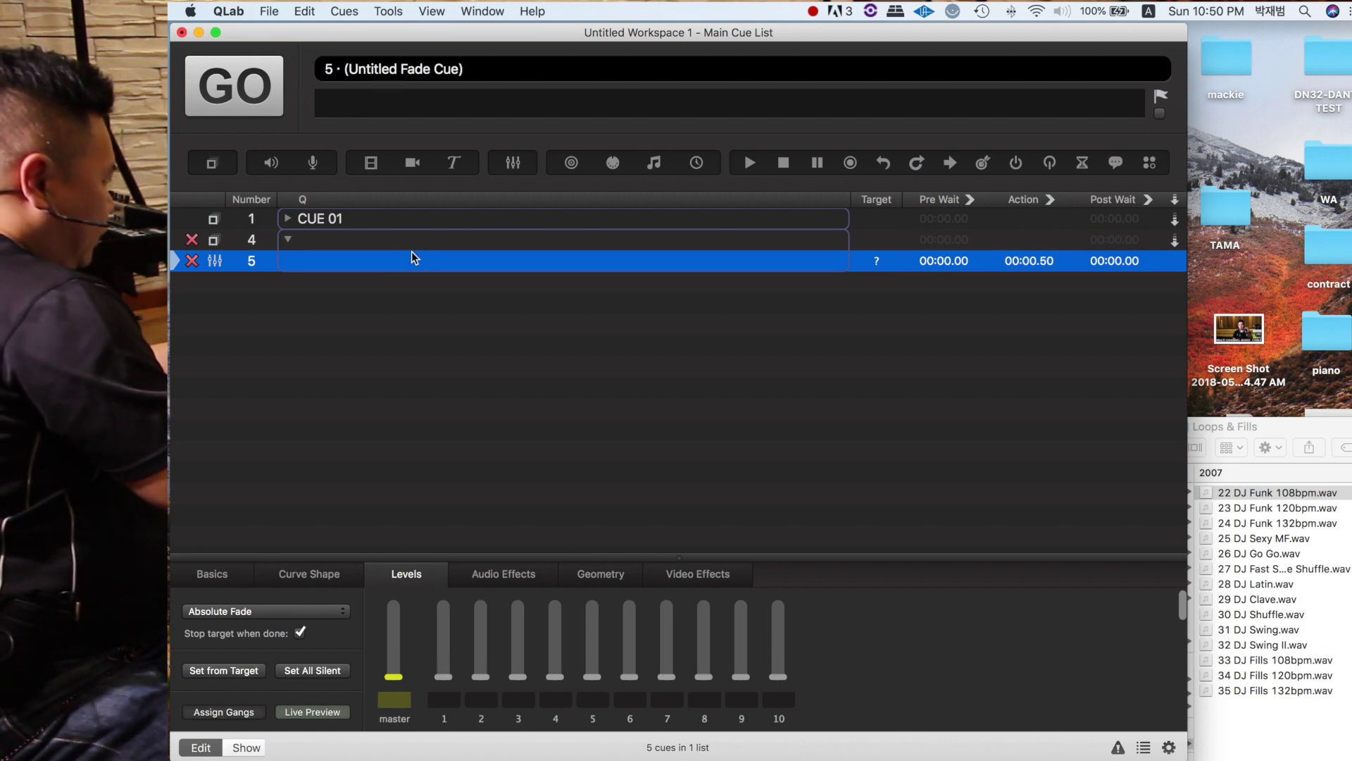
- Assign cue 3 as the fade cue's target
{"action": "double_click", "coordinate": [877, 261]}
{"action": "type", "text": "3"}
{"action": "key", "text": "Return"}
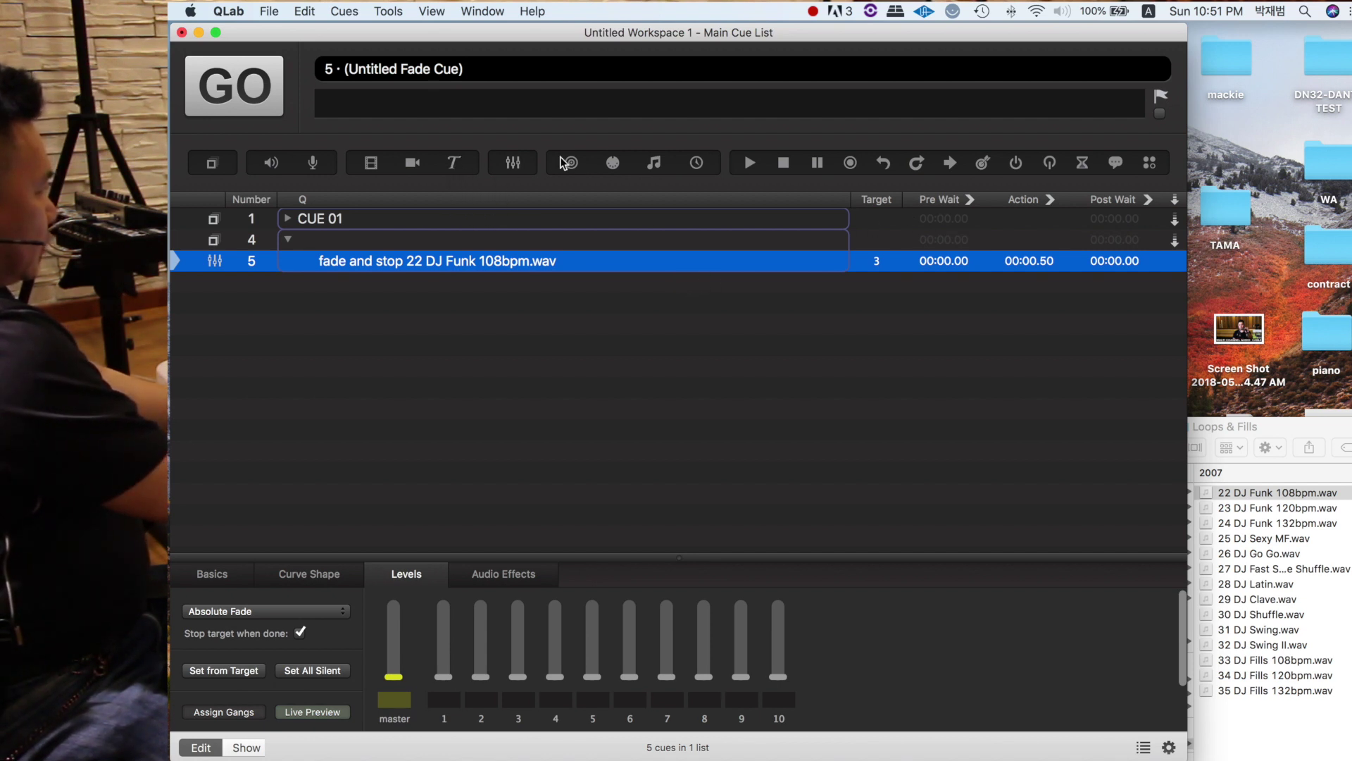
- Add a MIDI cue after the fade in the second group and set it to Program Change with program number 1
{"action": "left_click_drag", "start_coordinate": [612, 165], "coordinate": [526, 267]}
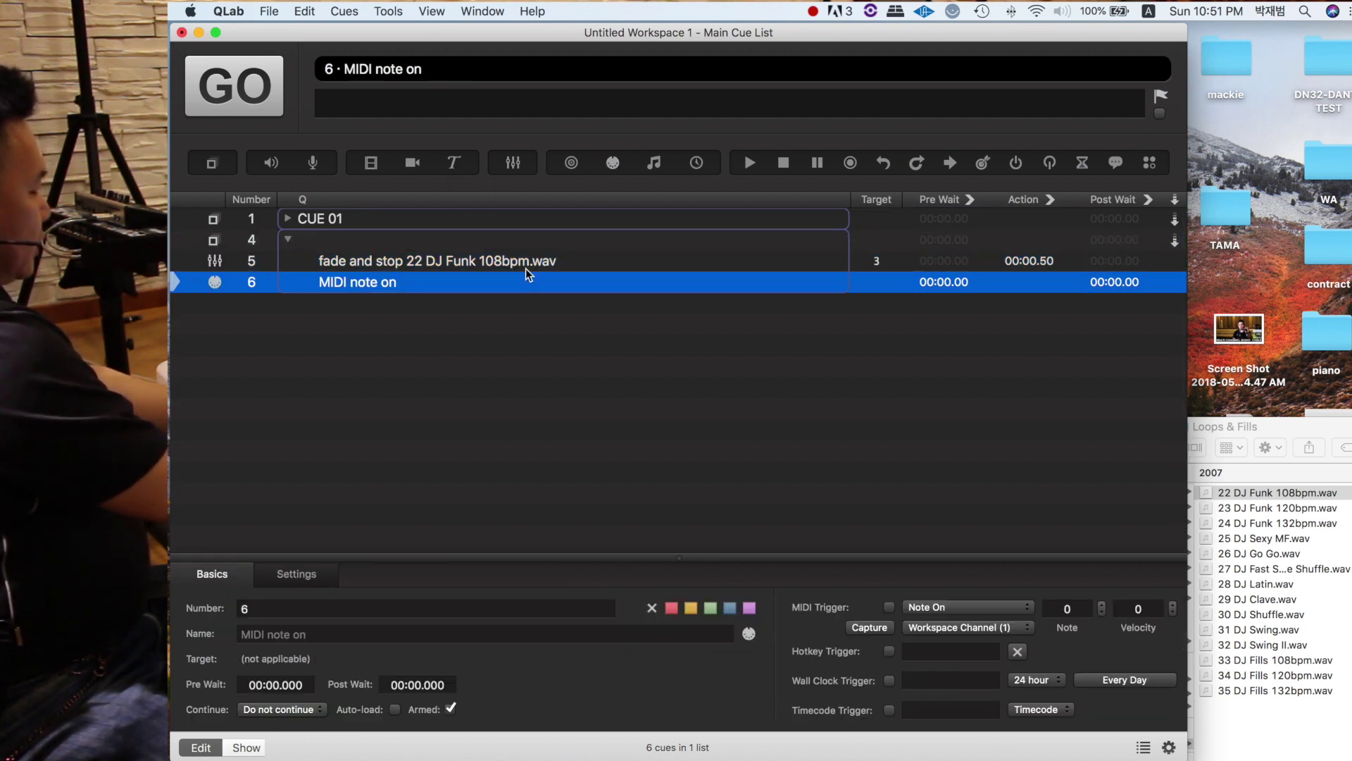
{"action": "left_click", "coordinate": [299, 576]}
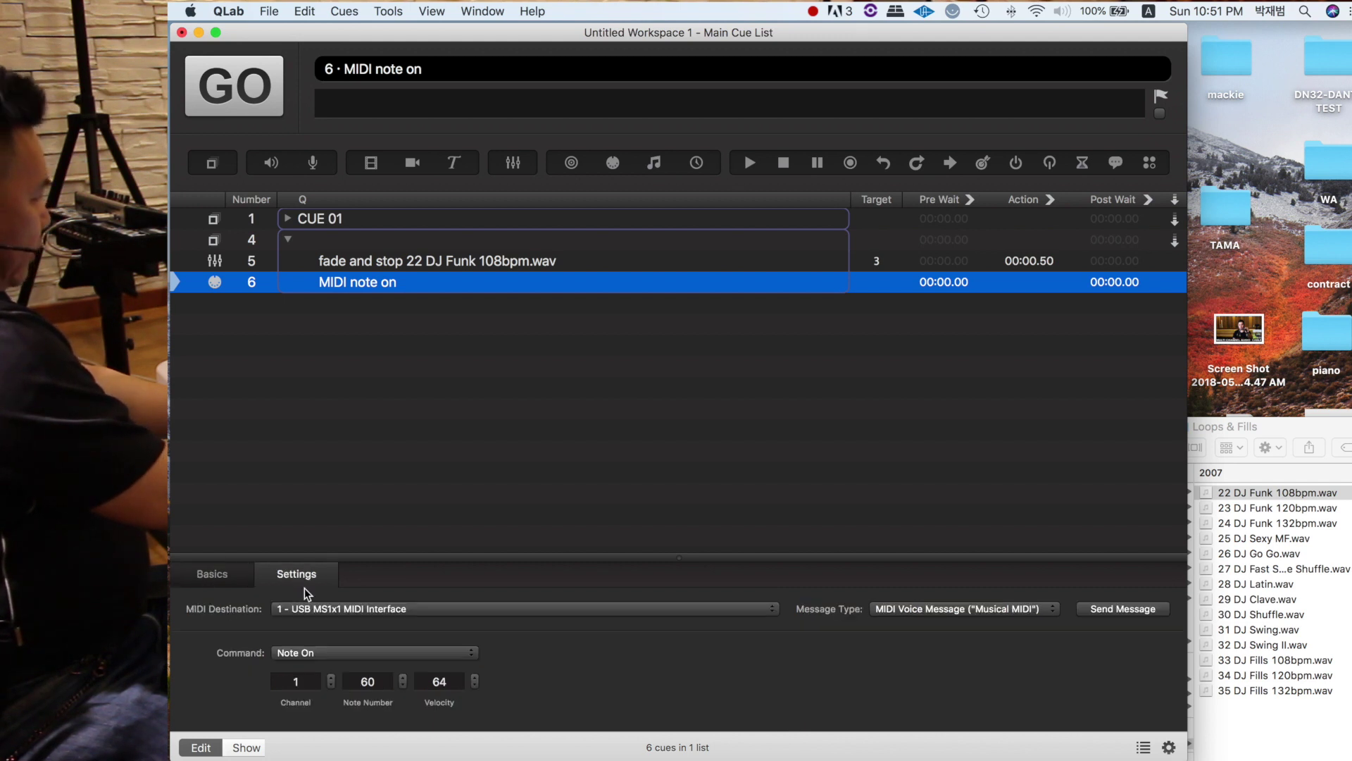
{"action": "left_click", "coordinate": [312, 658]}
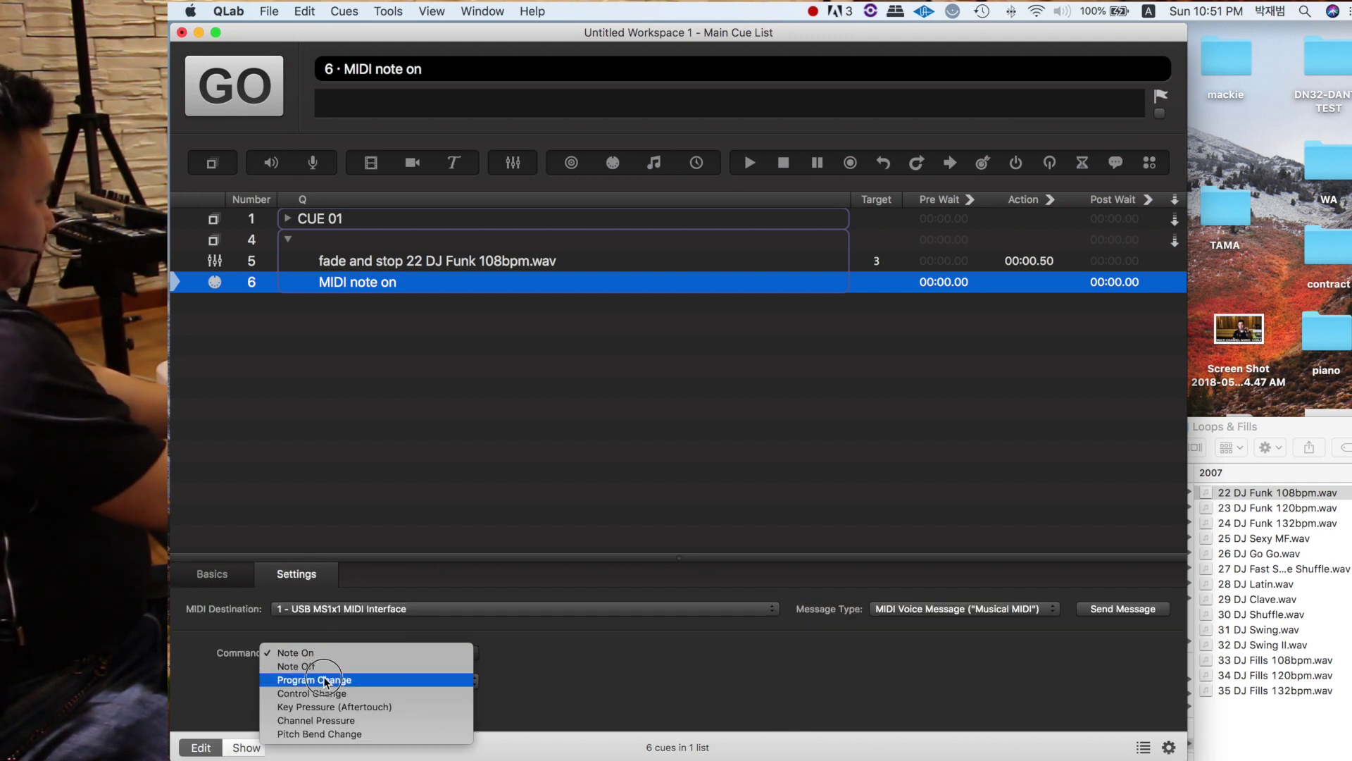
{"action": "left_click", "coordinate": [325, 679]}
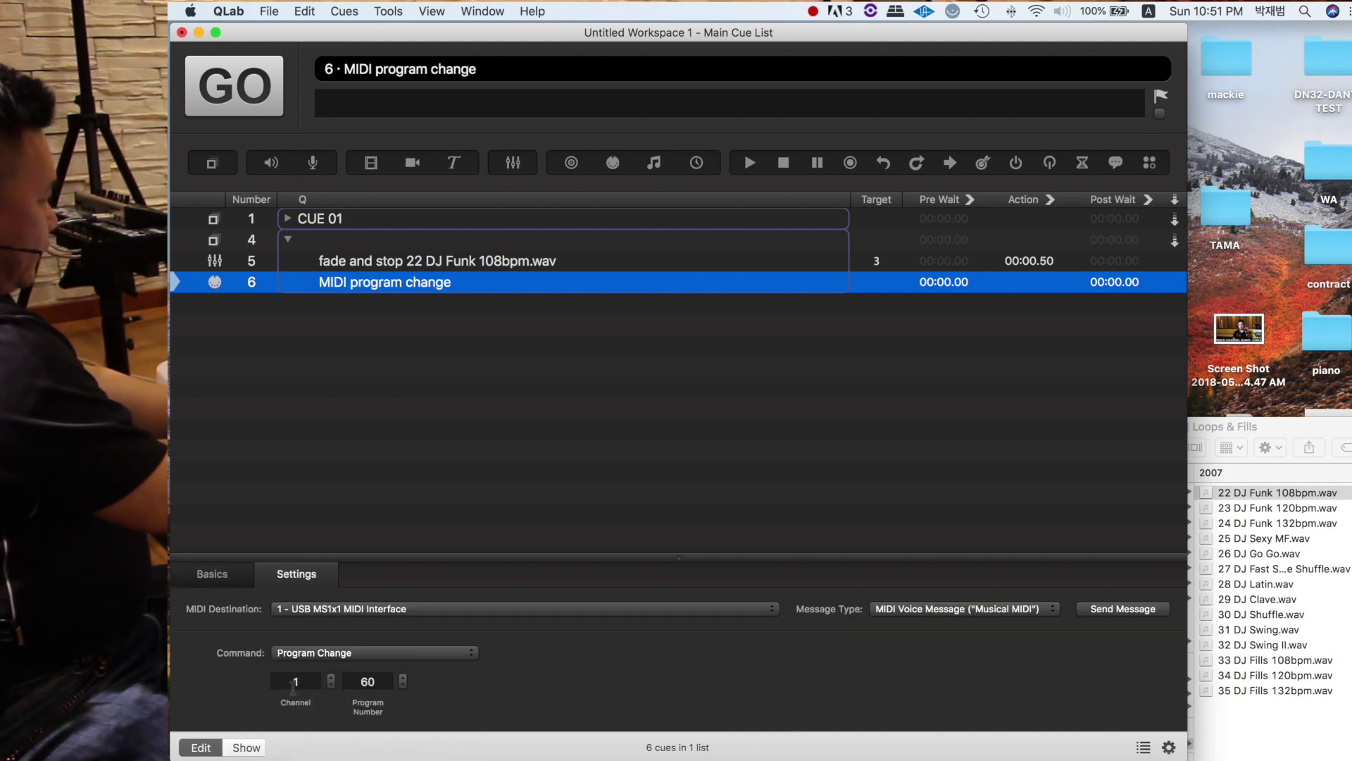
{"action": "double_click", "coordinate": [381, 683]}
{"action": "type", "text": "1"}
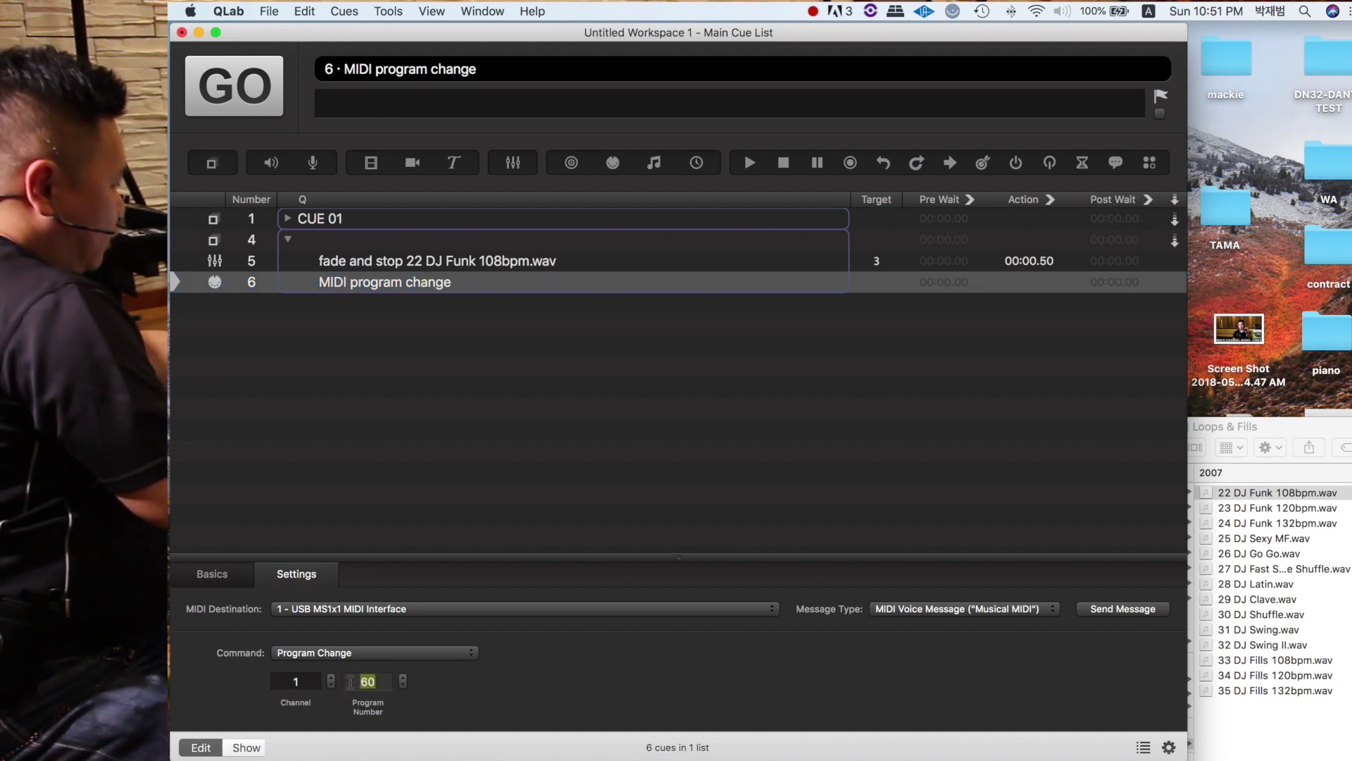
{"action": "key", "text": "Return"}
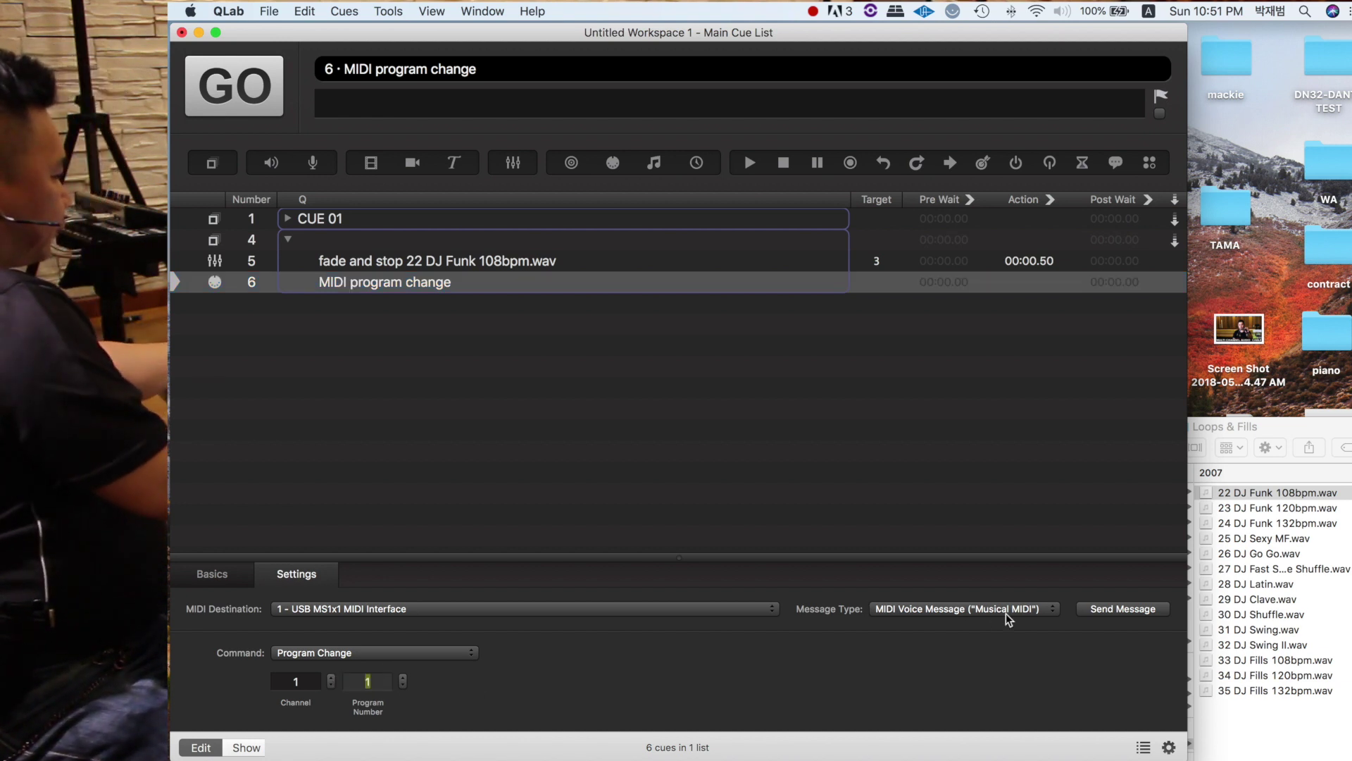
- Set cues 5 and 6 to auto-continue, and turn off auto-continue on the 22 DJ Funk 108bpm.wav cue in CUE 01
{"action": "left_click", "coordinate": [1172, 282]}
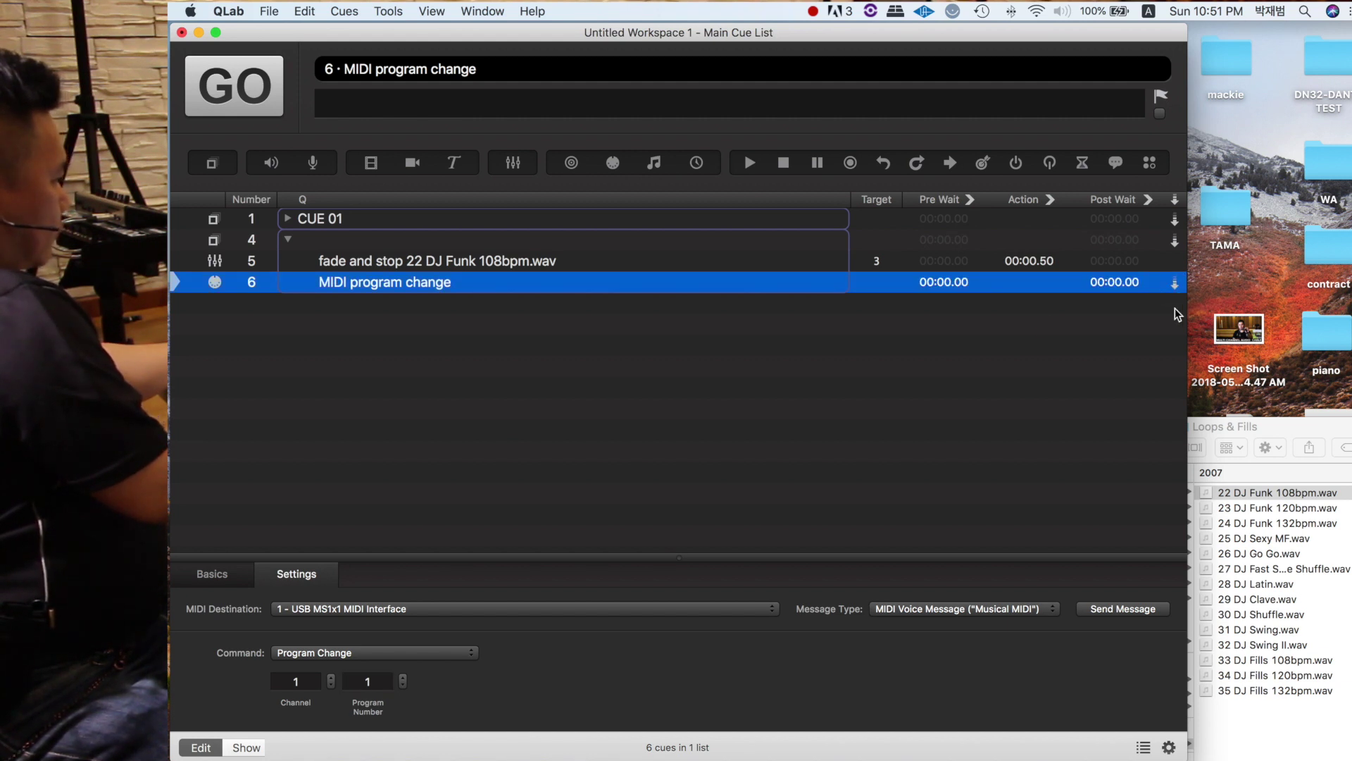
{"action": "left_click", "coordinate": [1175, 264]}
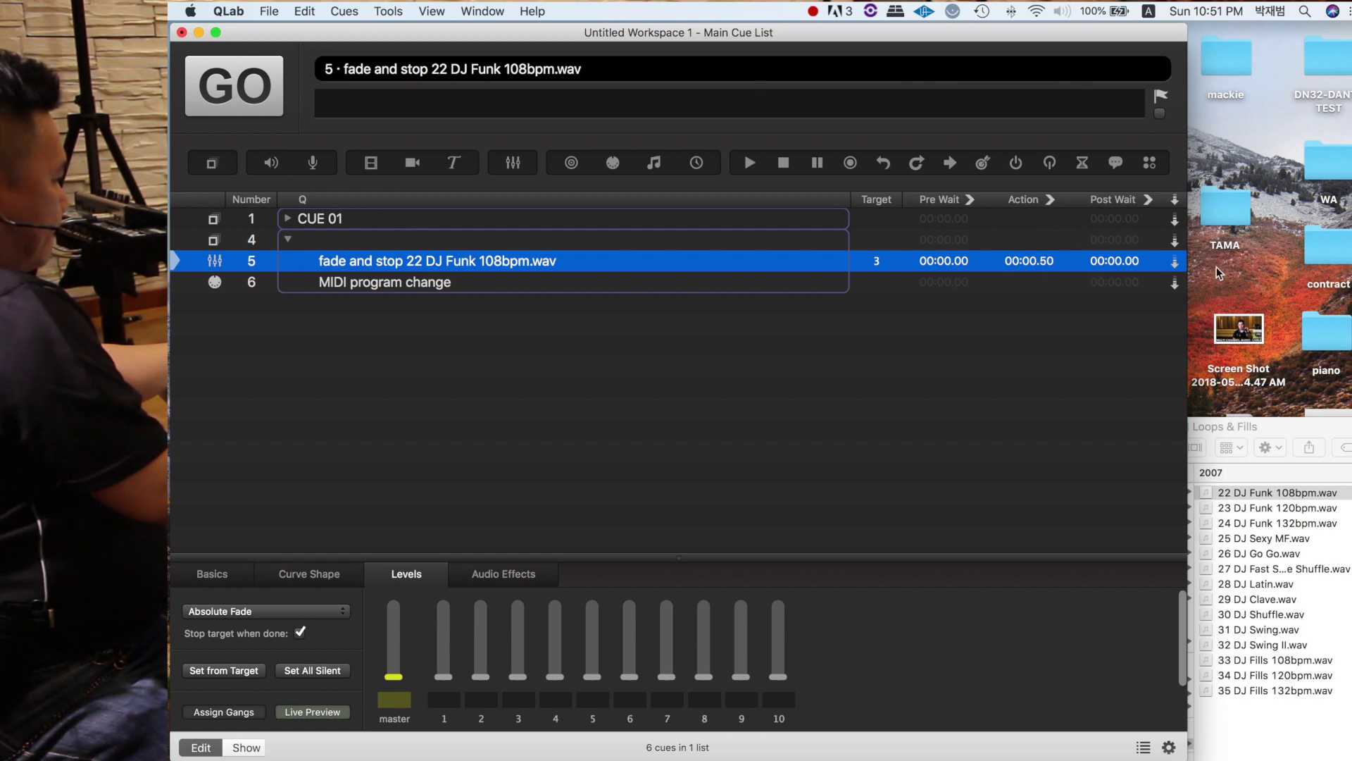
{"action": "left_click", "coordinate": [288, 219]}
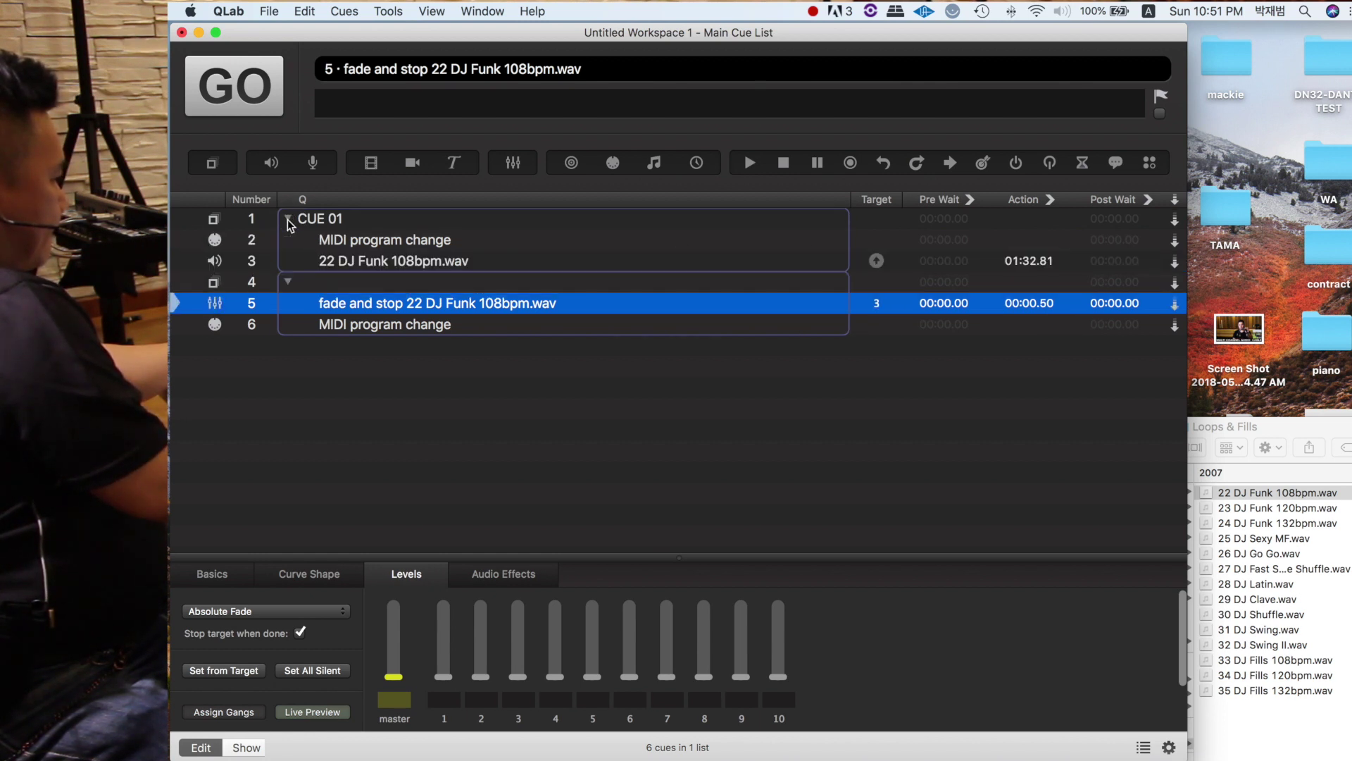
{"action": "left_click", "coordinate": [1175, 263]}
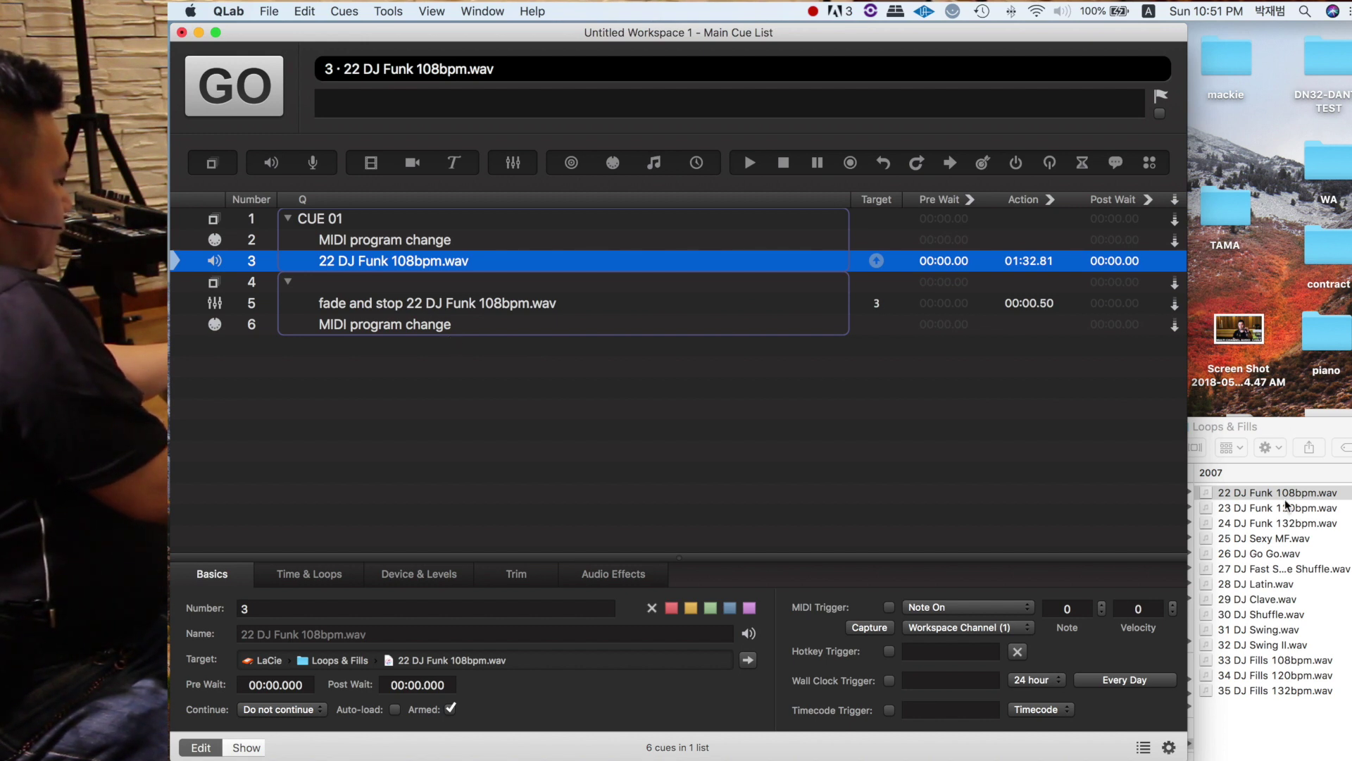
- Add 24 DJ Funk 132bpm.wav after the MIDI program change cue in the second group
{"action": "left_click", "coordinate": [1288, 523]}
{"action": "left_click_drag", "start_coordinate": [1286, 524], "coordinate": [445, 324]}
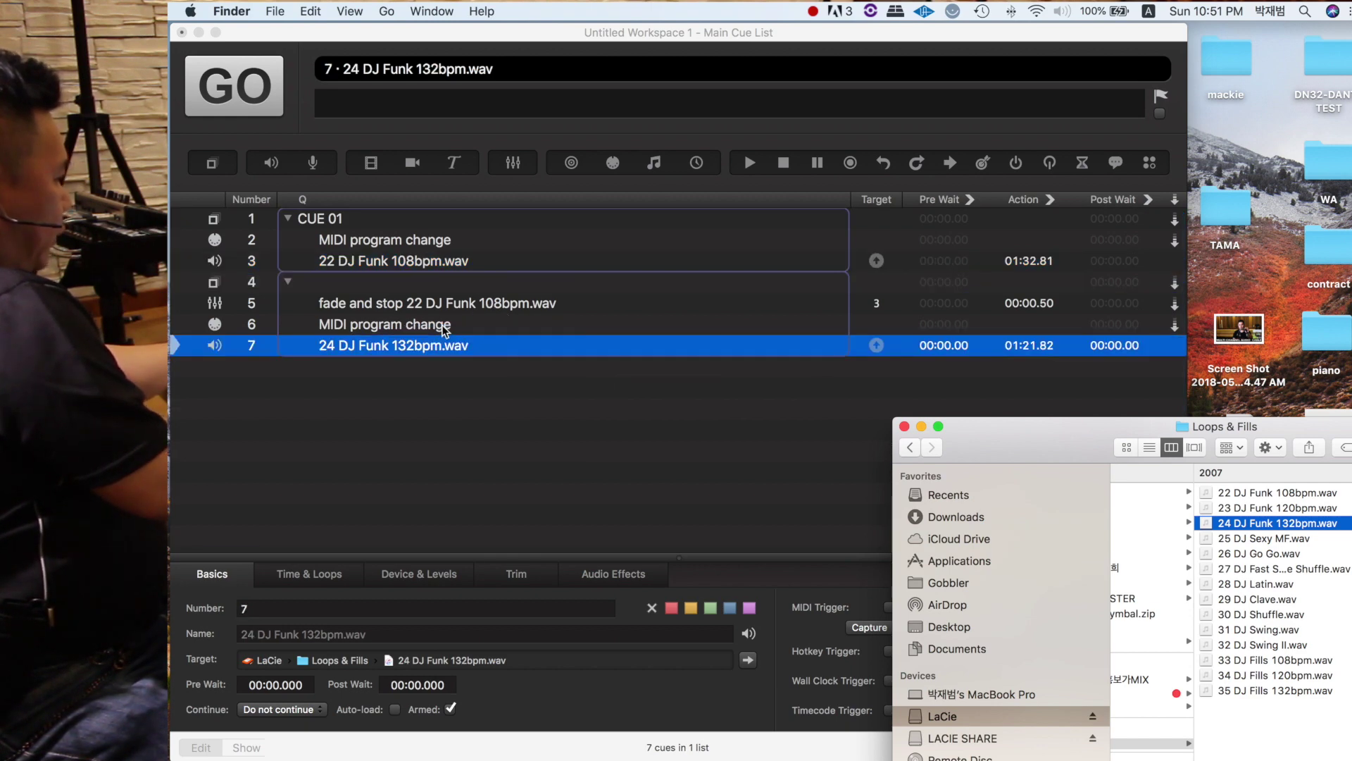
- Enable the Note On MIDI trigger for MIDI program change cue 6
{"action": "left_click", "coordinate": [419, 321]}
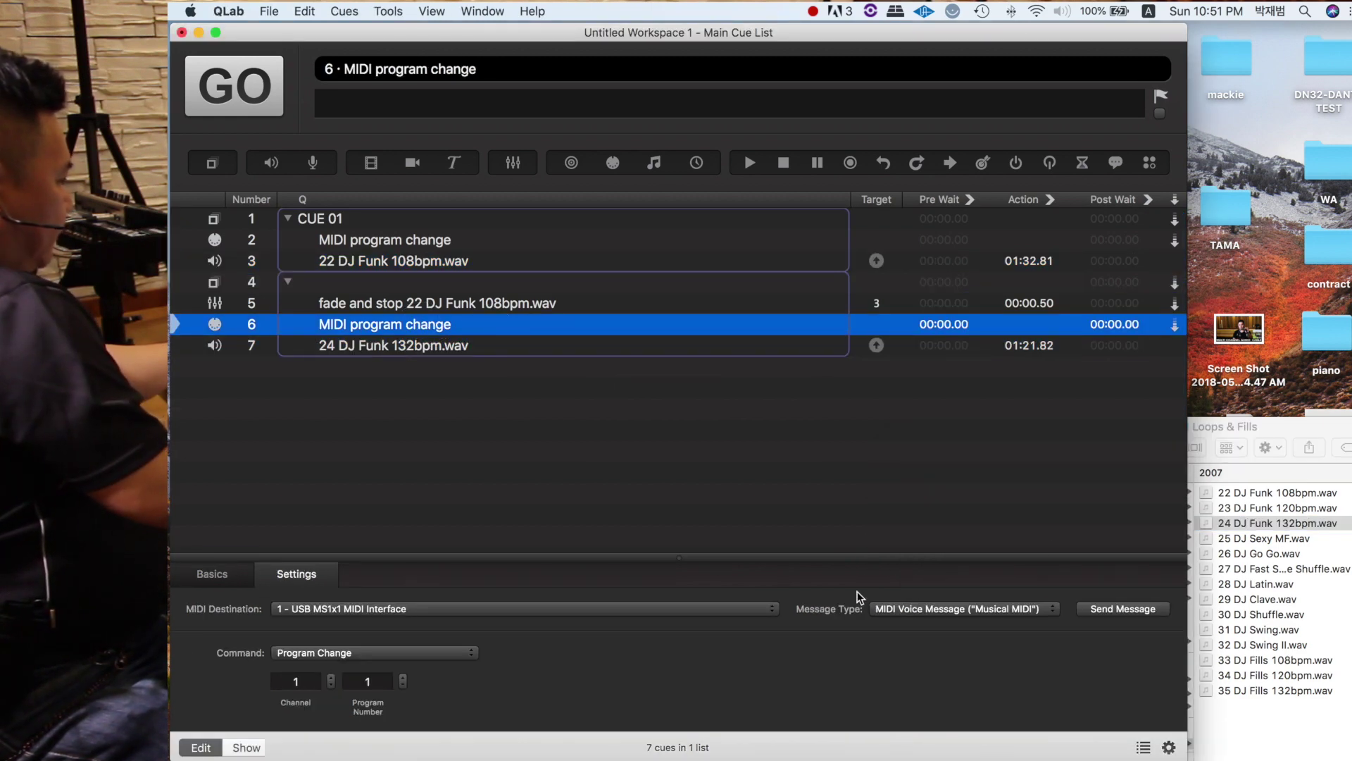
{"action": "left_click", "coordinate": [213, 575]}
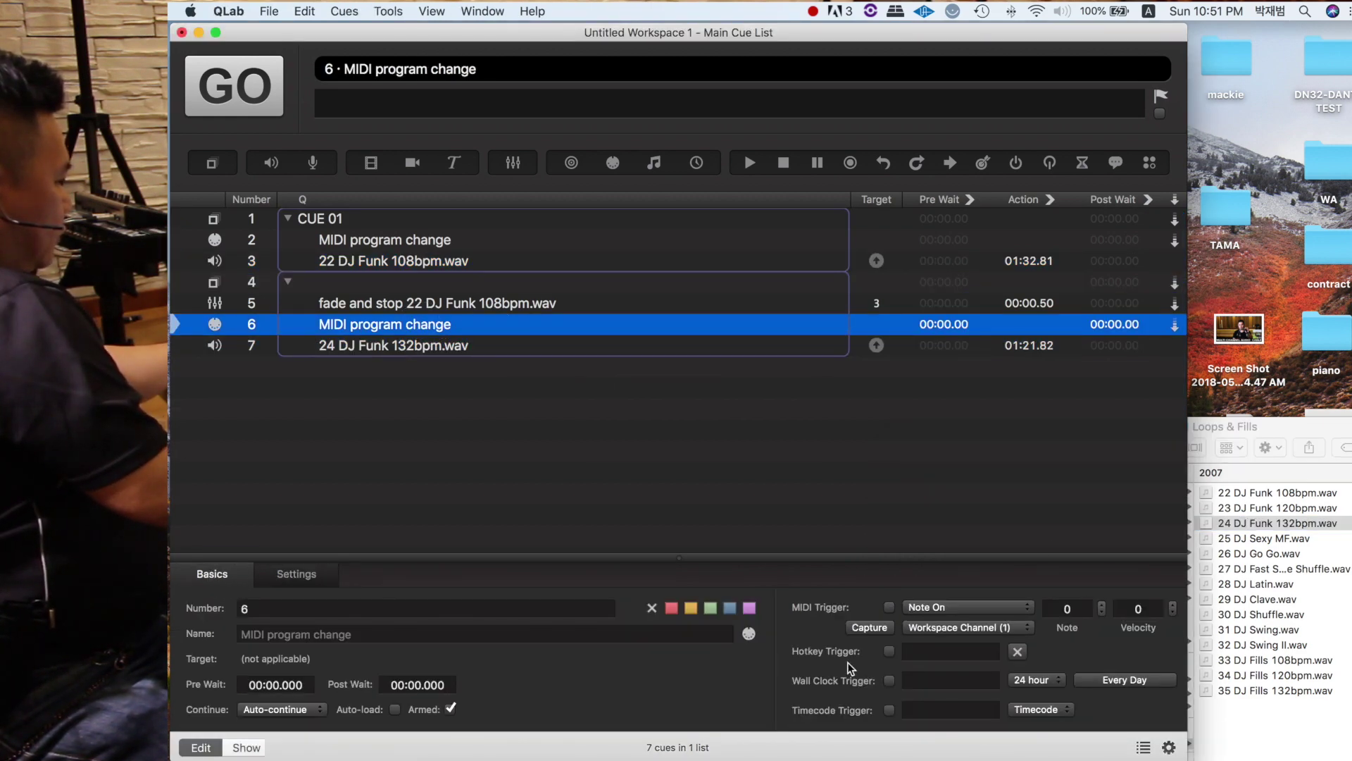
{"action": "left_click", "coordinate": [889, 607]}
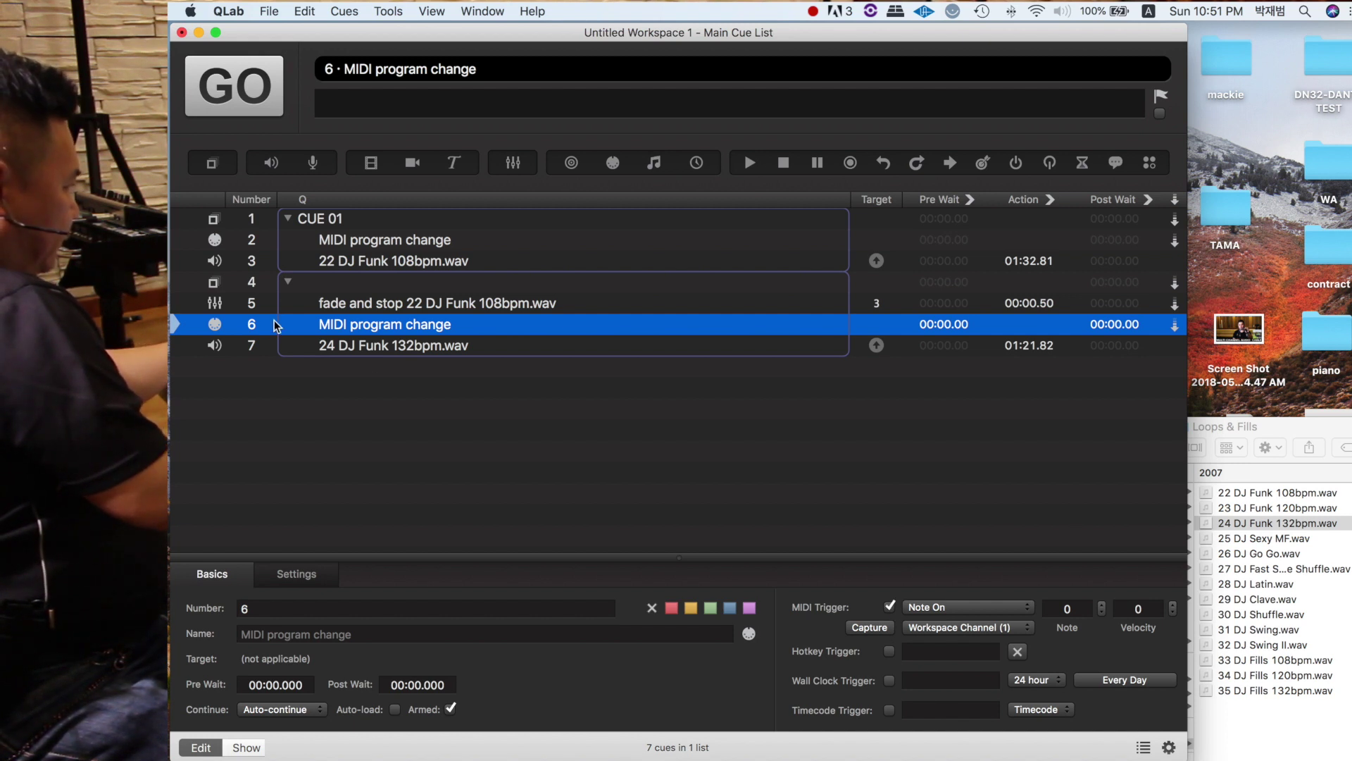
{"action": "left_click", "coordinate": [419, 348]}
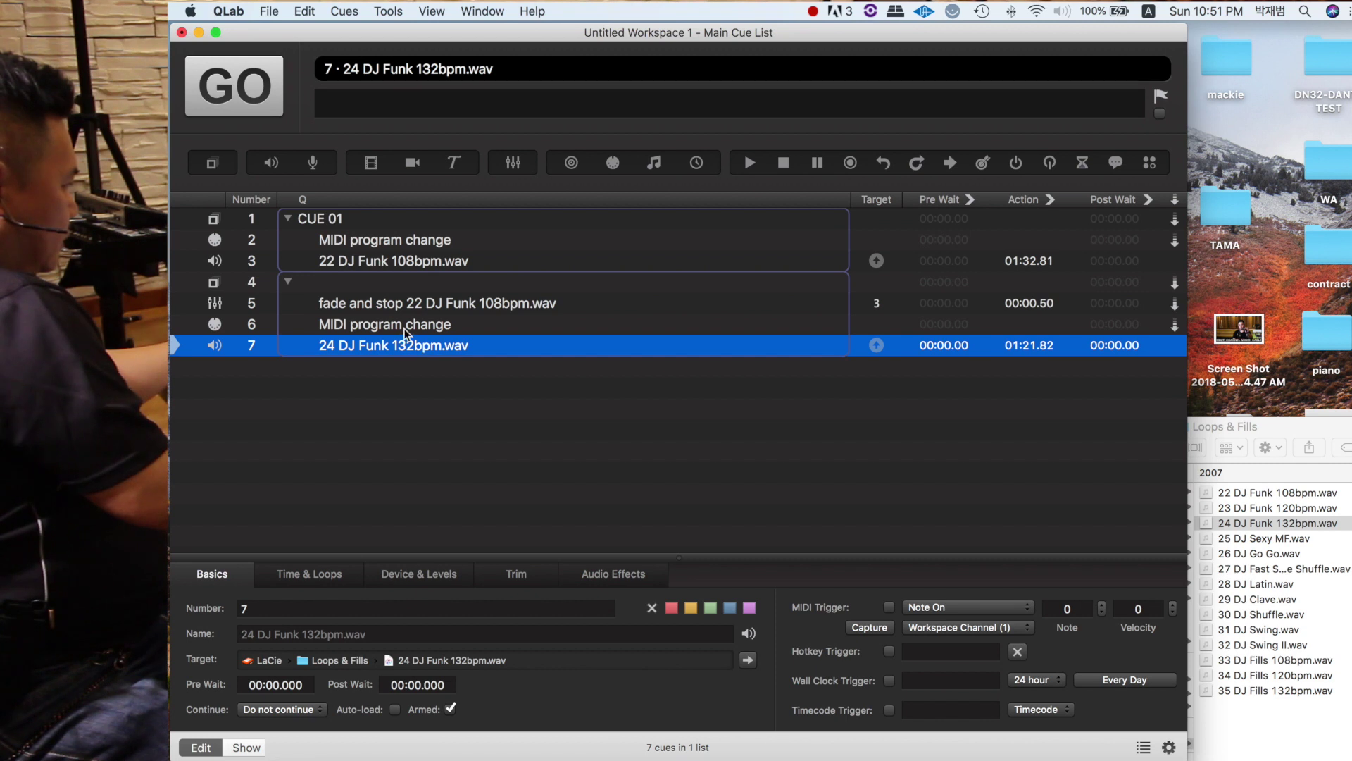
- Collapse both group cues and name the second group CUE 02
{"action": "left_click", "coordinate": [288, 281]}
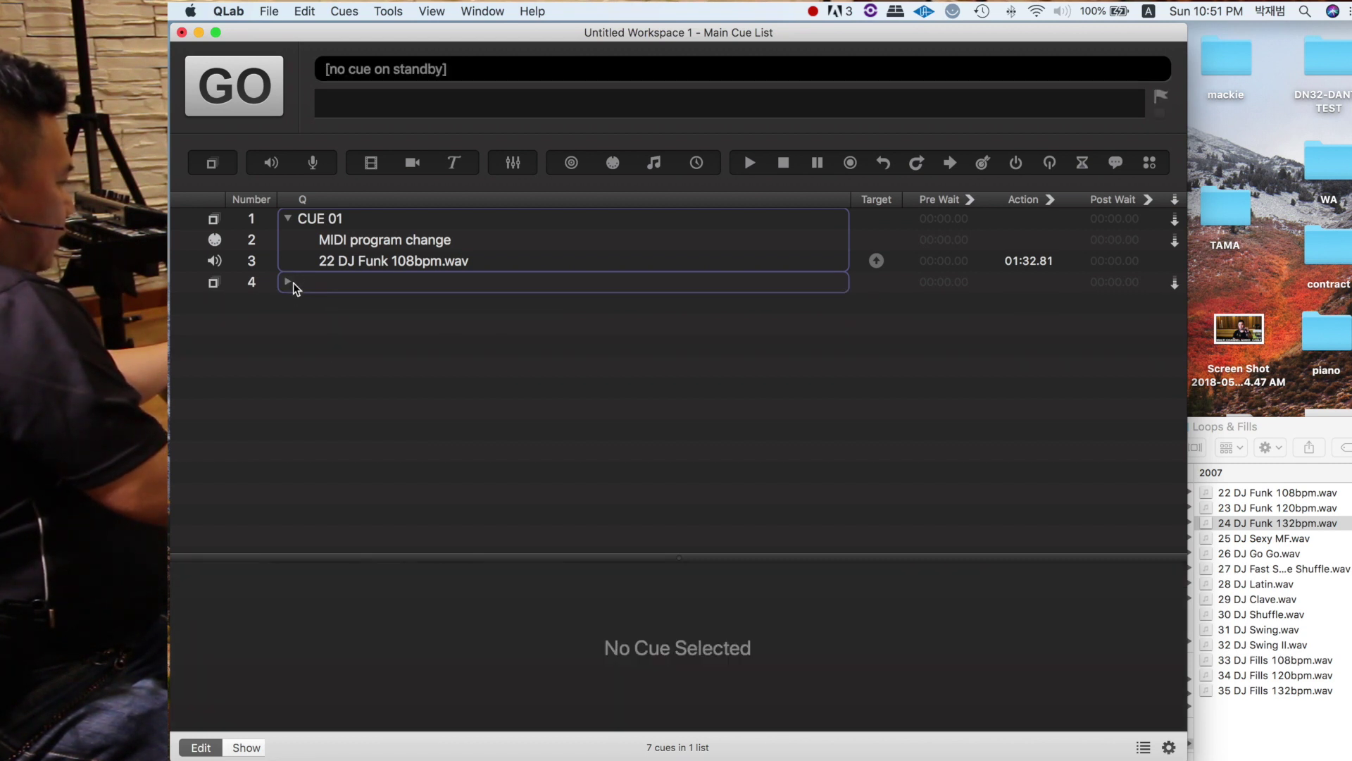
{"action": "left_click", "coordinate": [288, 219]}
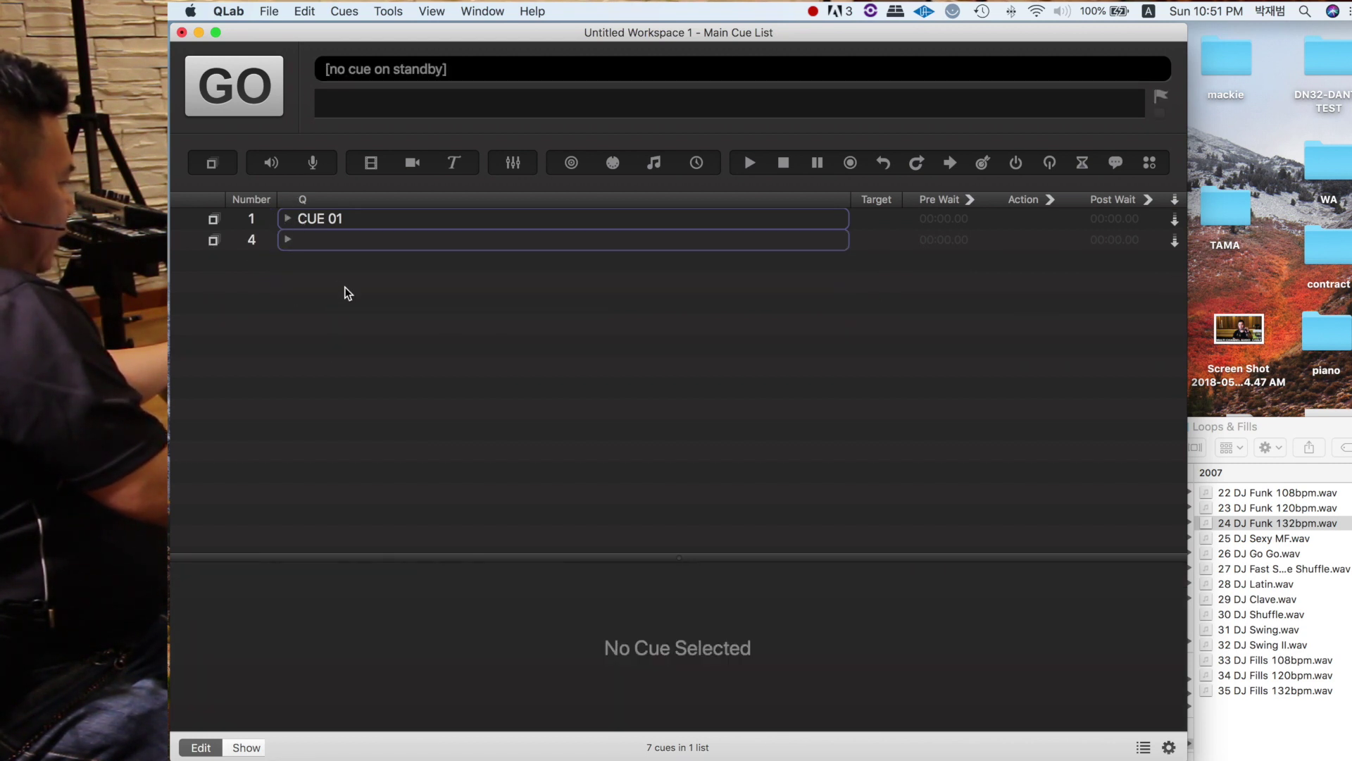
{"action": "double_click", "coordinate": [320, 239]}
{"action": "type", "text": "CUE"}
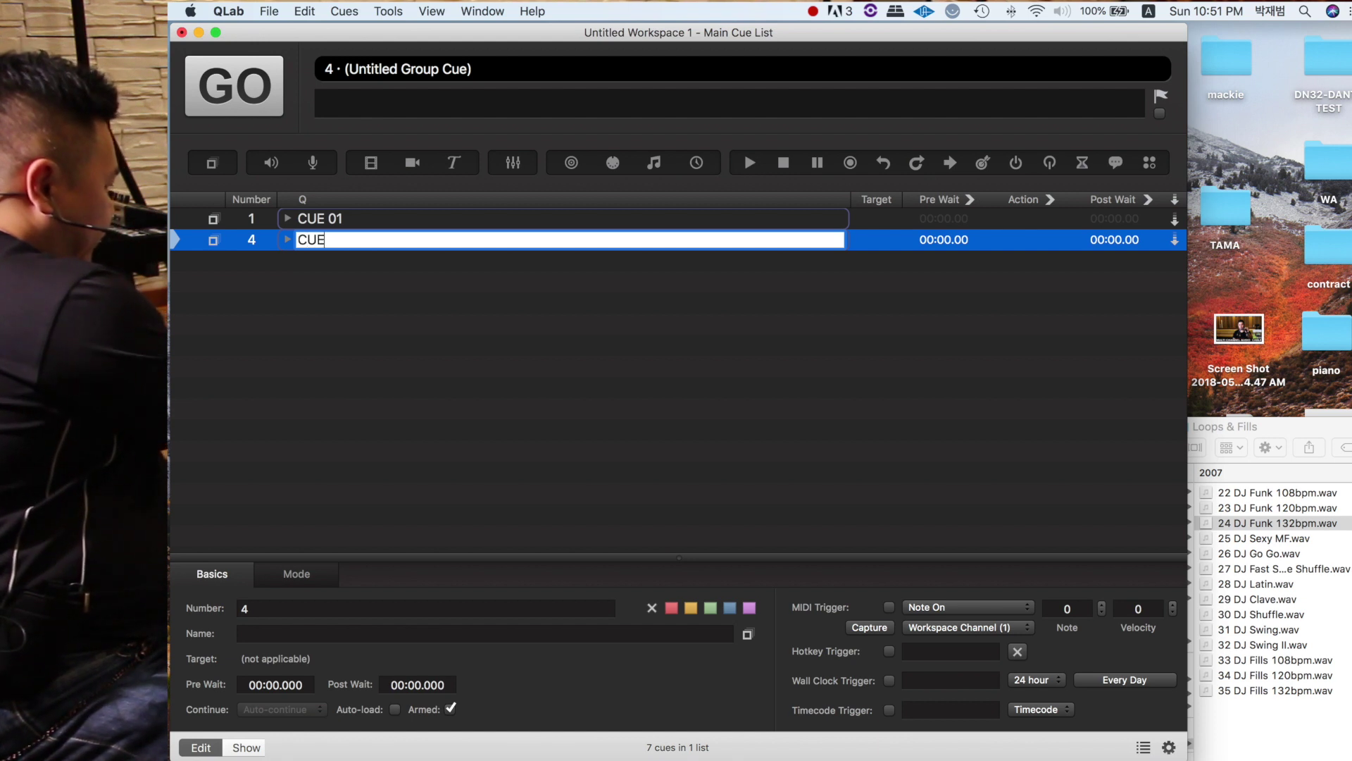
{"action": "type", "text": " 02"}
{"action": "key", "text": "Return"}
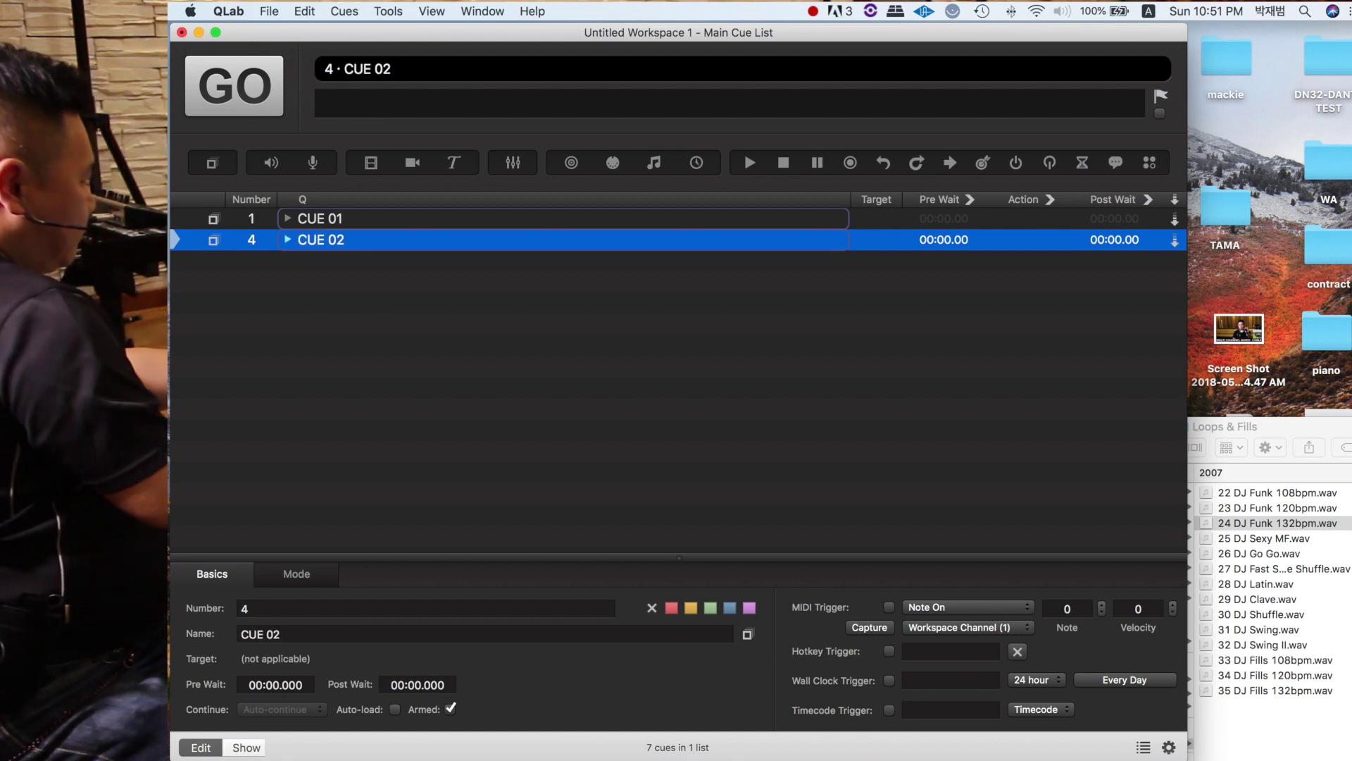
- Add a third group containing a fade cue with the master level at -INF and the target stopped when done
{"action": "left_click", "coordinate": [312, 275]}
{"action": "left_click", "coordinate": [211, 163]}
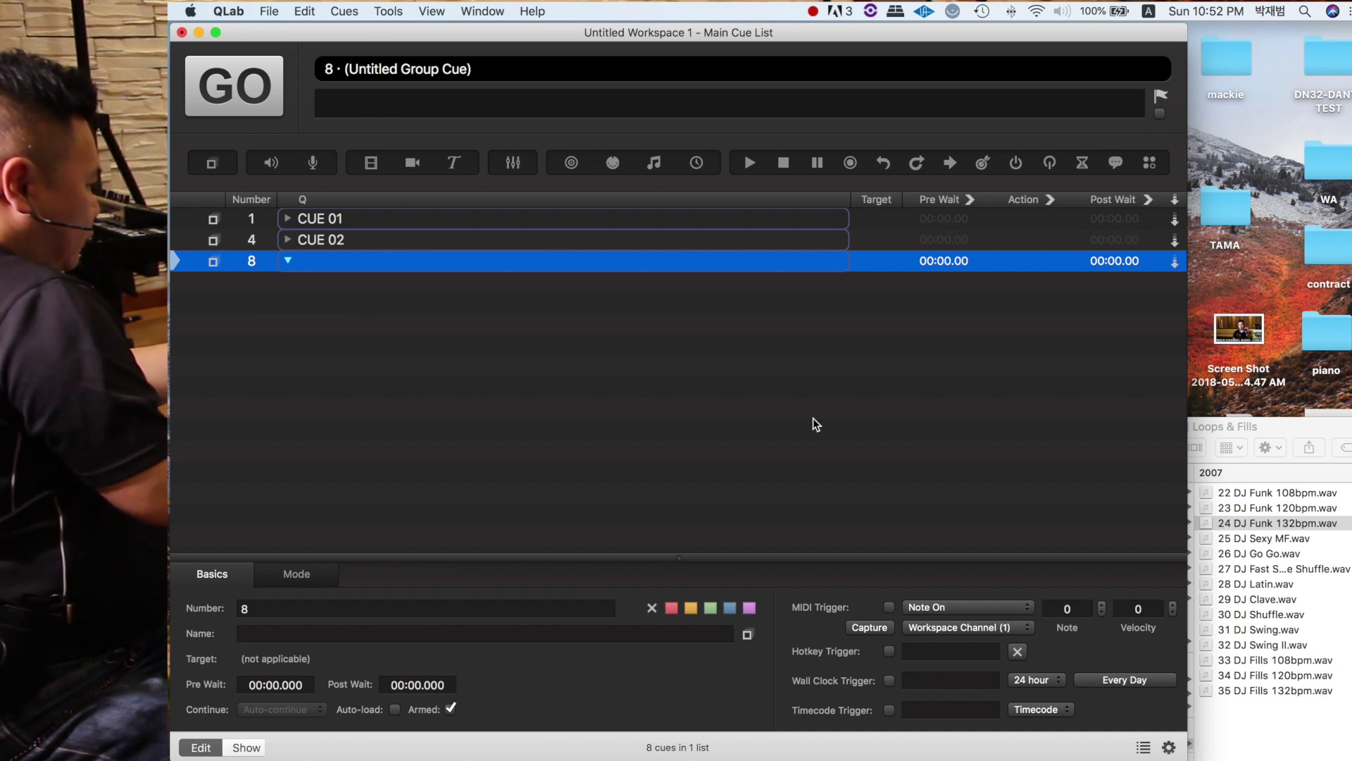
{"action": "left_click_drag", "start_coordinate": [498, 180], "coordinate": [353, 268]}
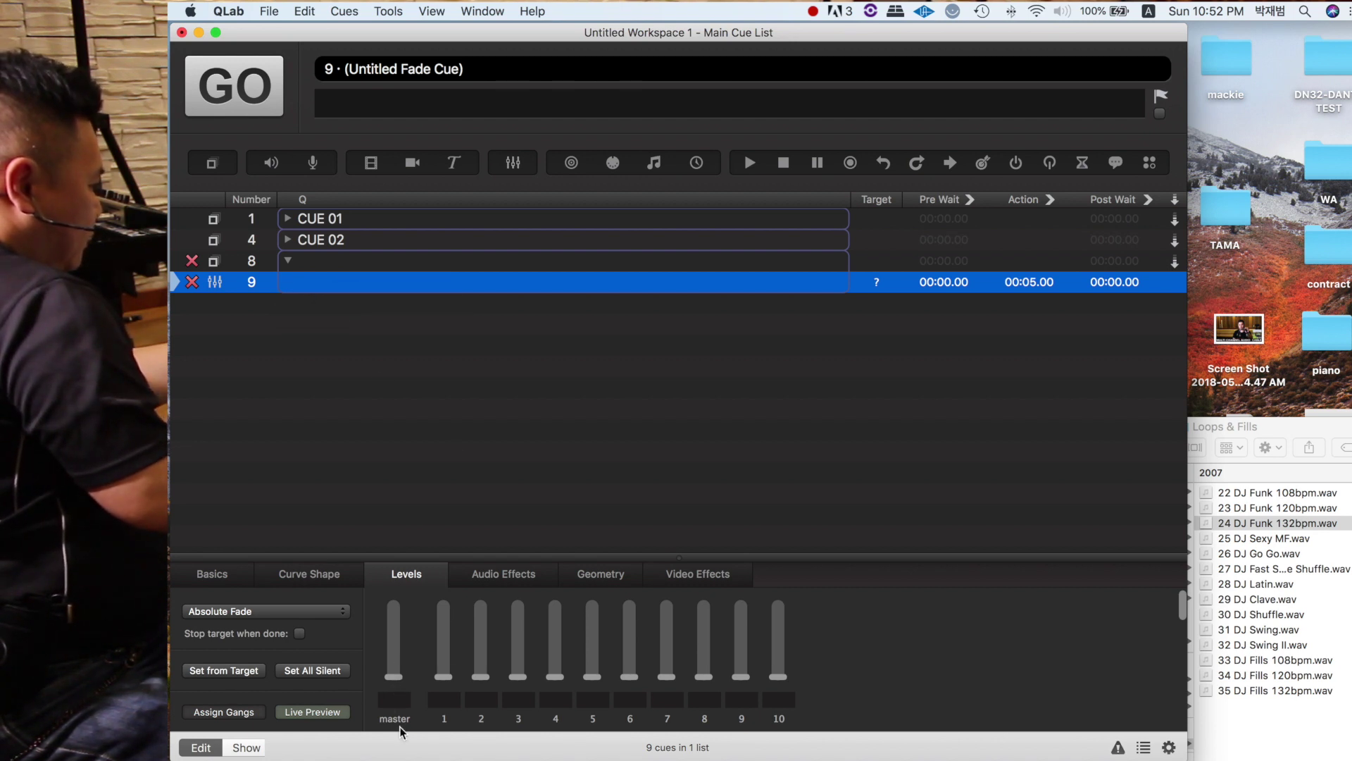
{"action": "left_click", "coordinate": [394, 677]}
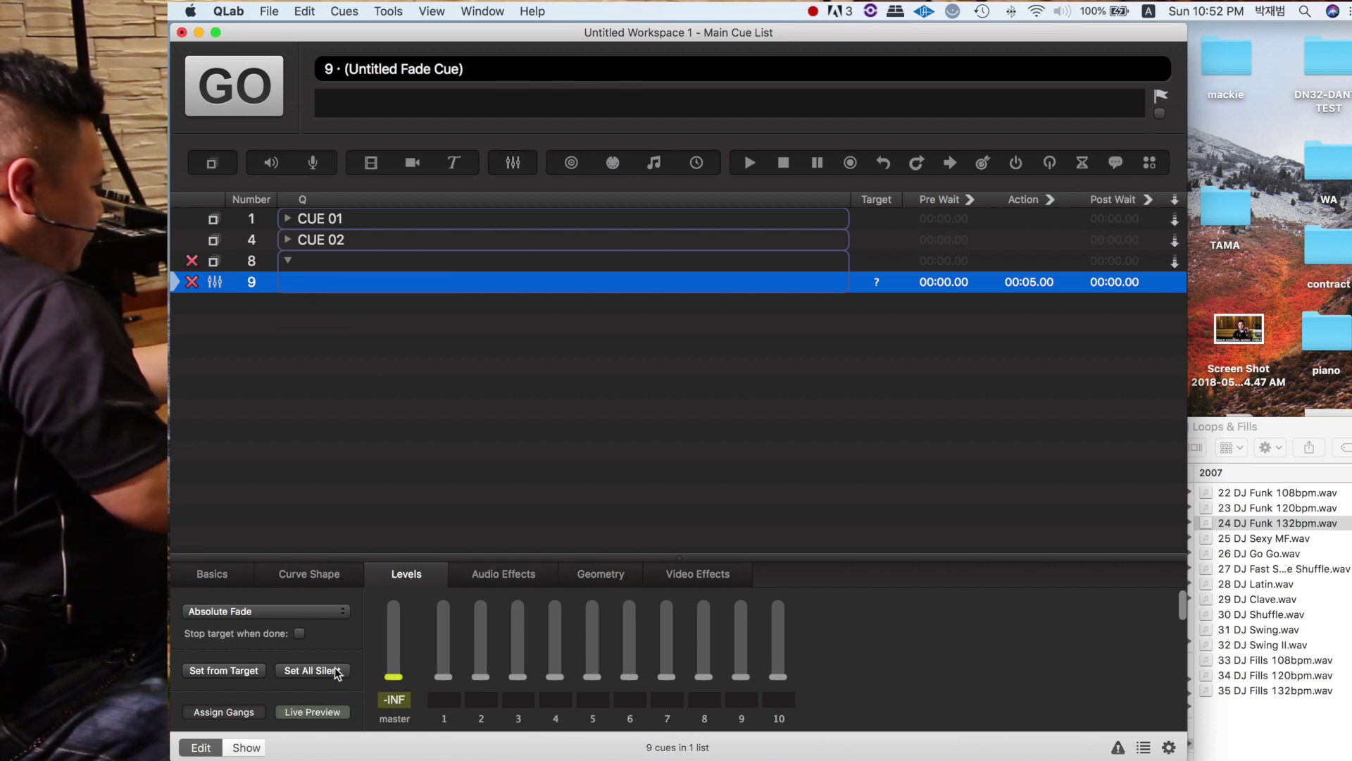
{"action": "left_click", "coordinate": [300, 635]}
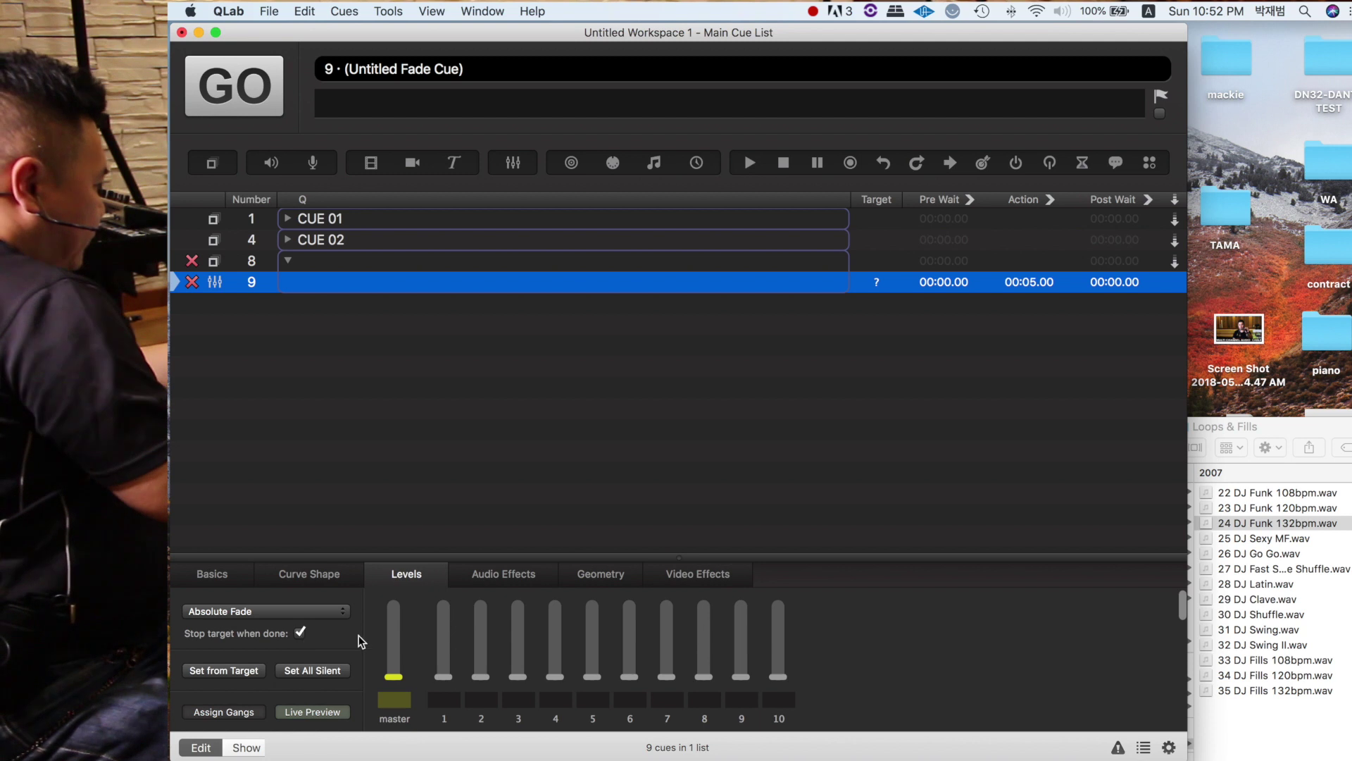
- Set the target of fade cue 9 to cue 7, the audio track in CUE 02
{"action": "left_click", "coordinate": [287, 240]}
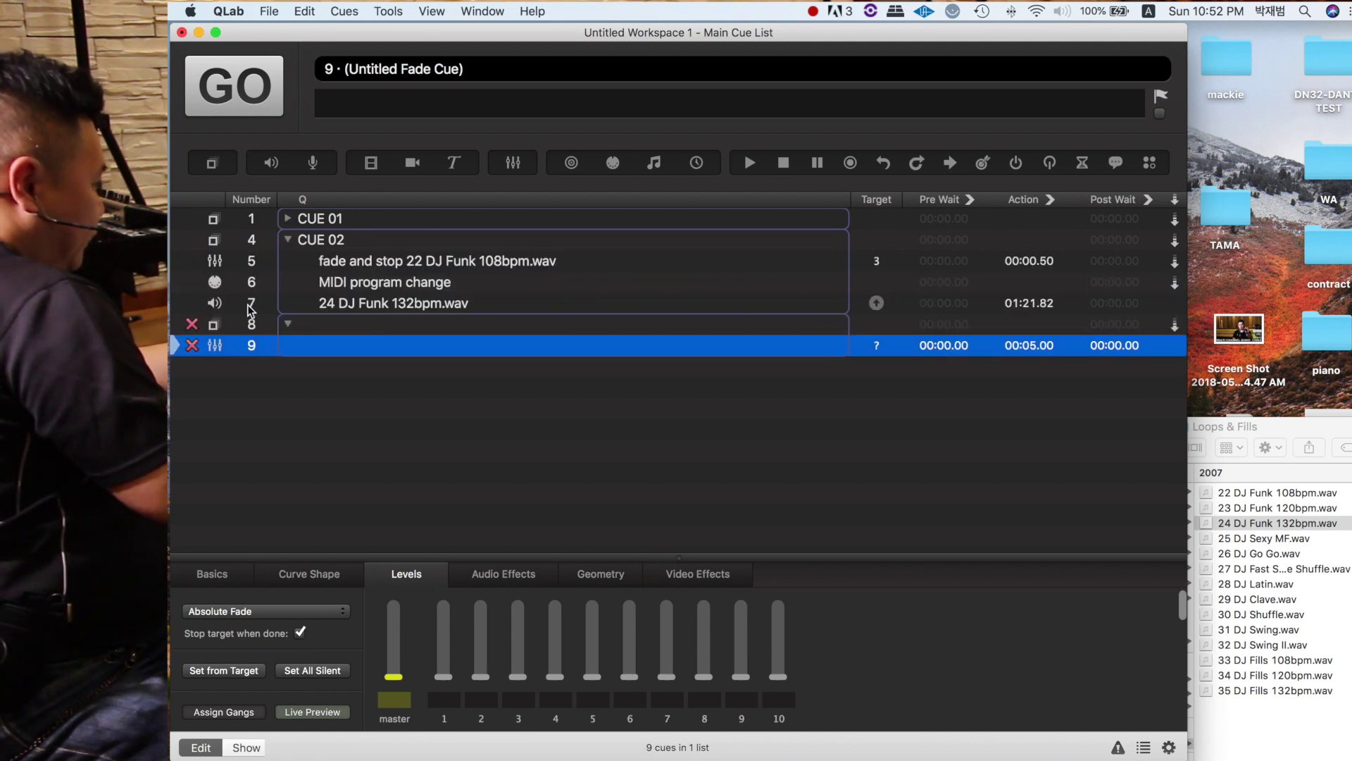
{"action": "left_click", "coordinate": [287, 239]}
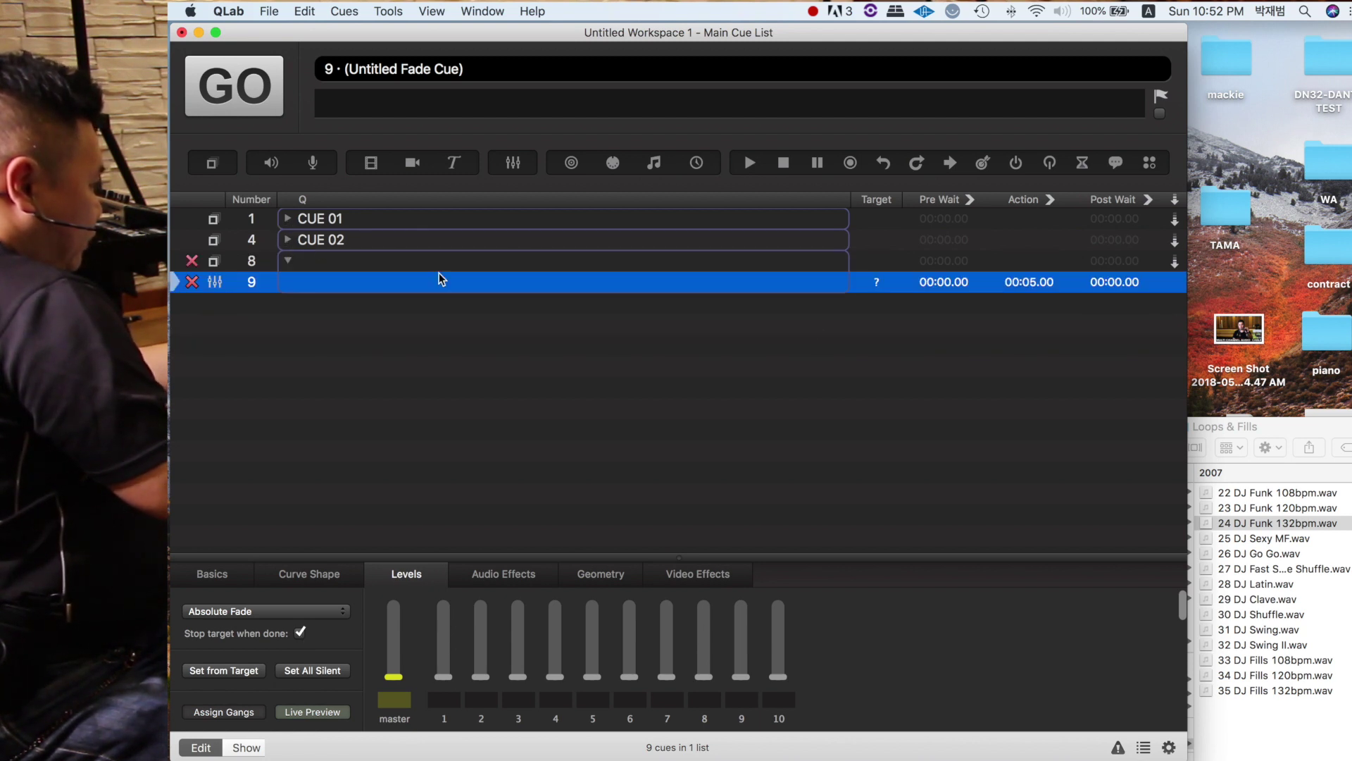
{"action": "double_click", "coordinate": [877, 284]}
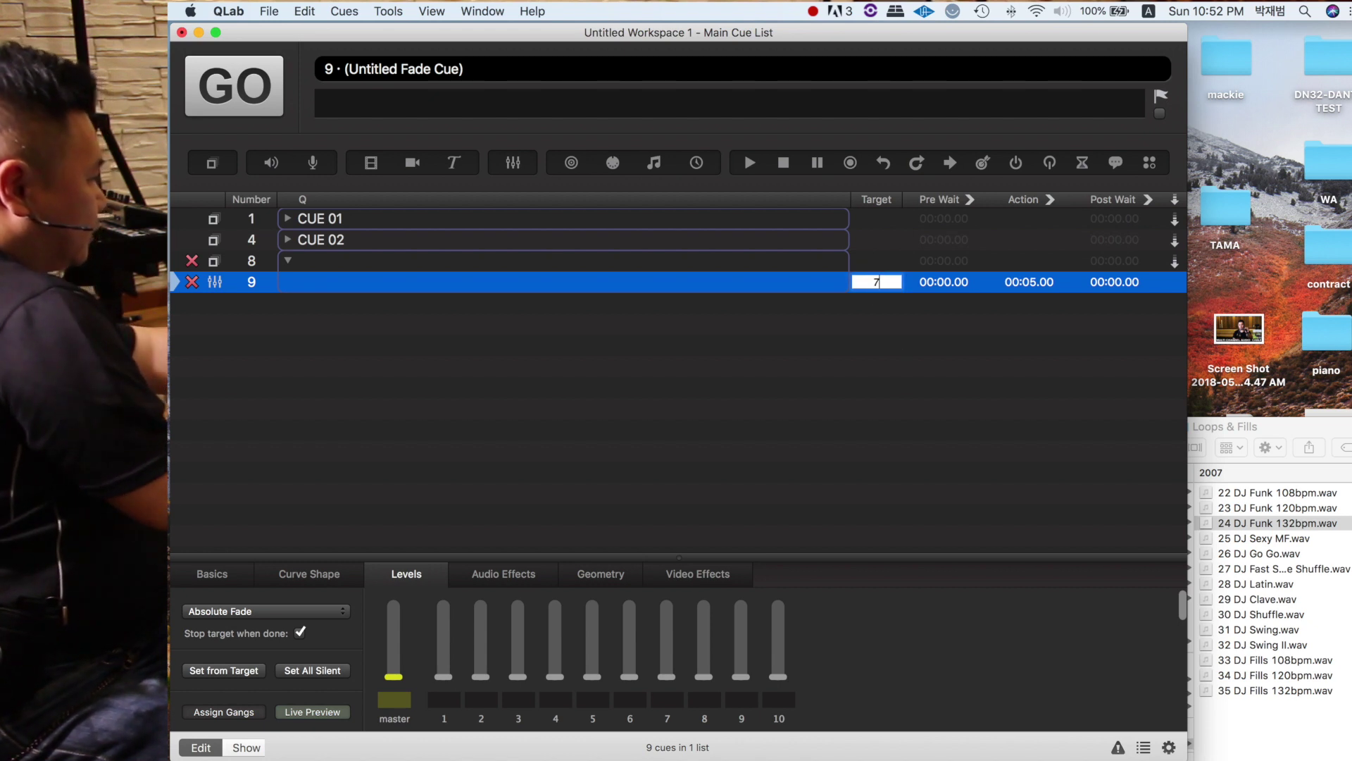
{"action": "type", "text": "7"}
{"action": "key", "text": "Return"}
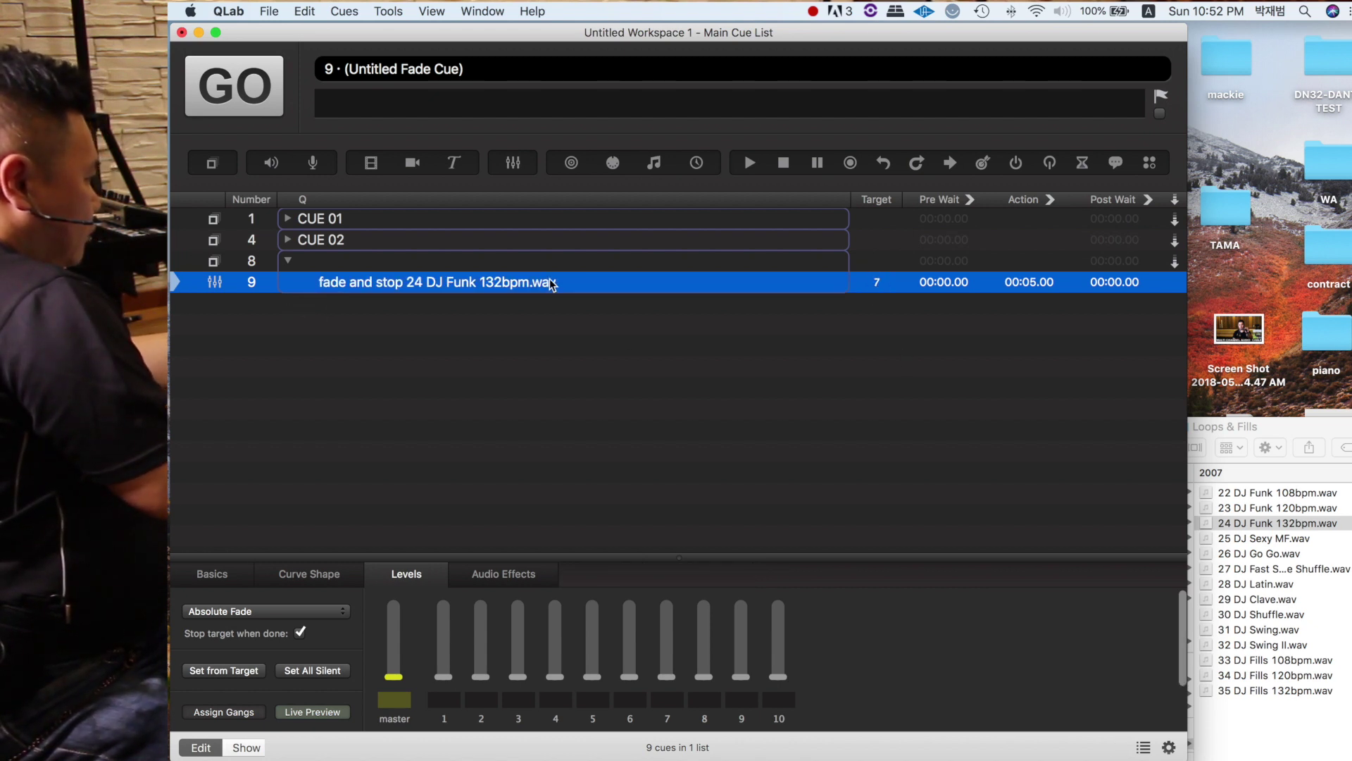
- Add a MIDI cue after the fade in the third group and set it to Program Change with program number 2
{"action": "left_click_drag", "start_coordinate": [613, 166], "coordinate": [426, 297]}
{"action": "left_click", "coordinate": [298, 574]}
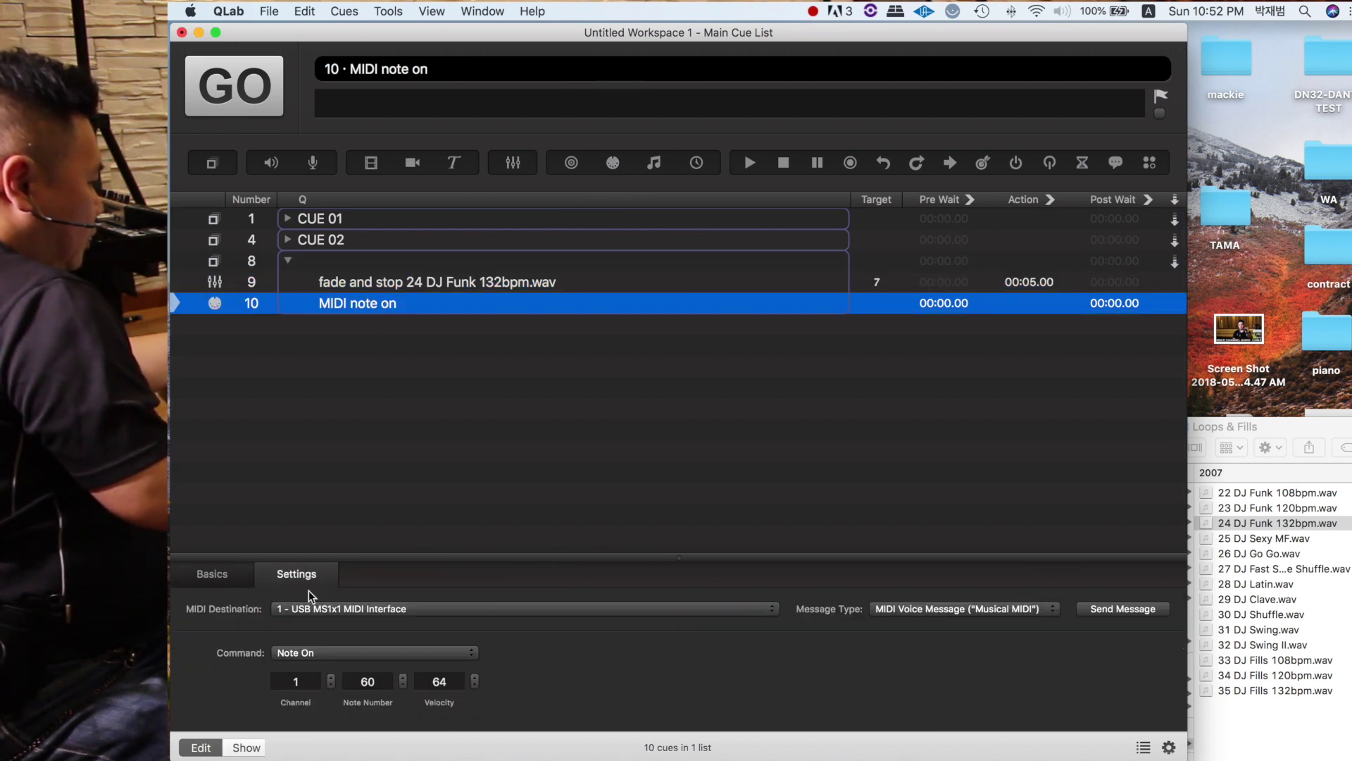
{"action": "left_click", "coordinate": [354, 653]}
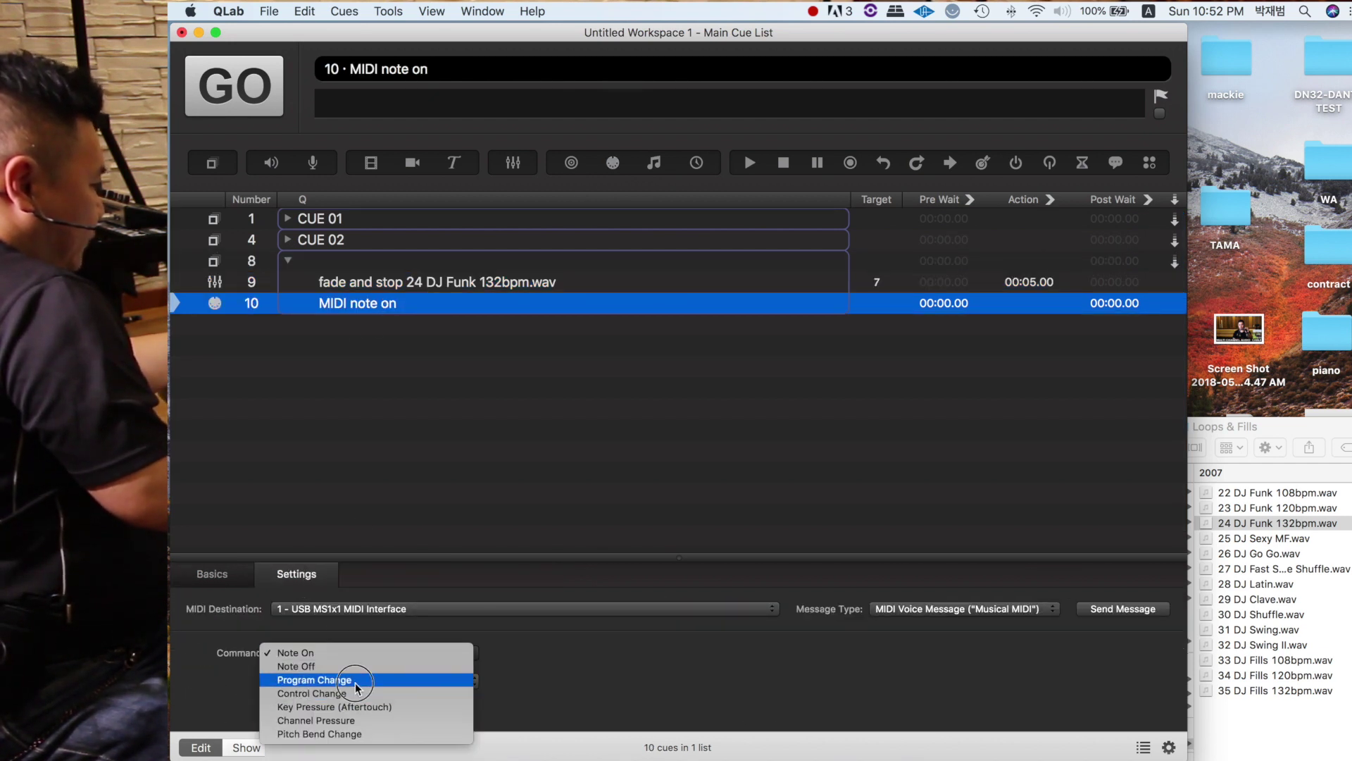
{"action": "left_click", "coordinate": [356, 680]}
{"action": "double_click", "coordinate": [381, 680]}
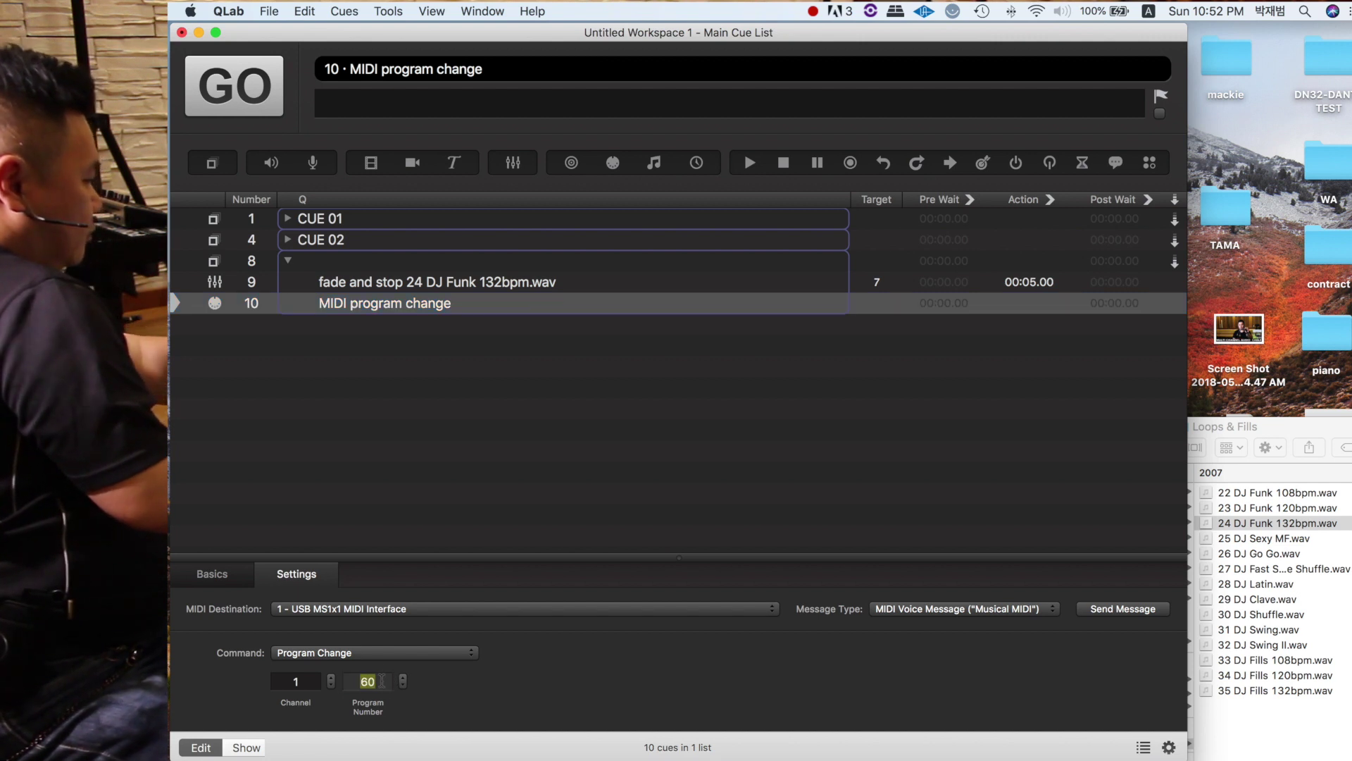
{"action": "type", "text": "2"}
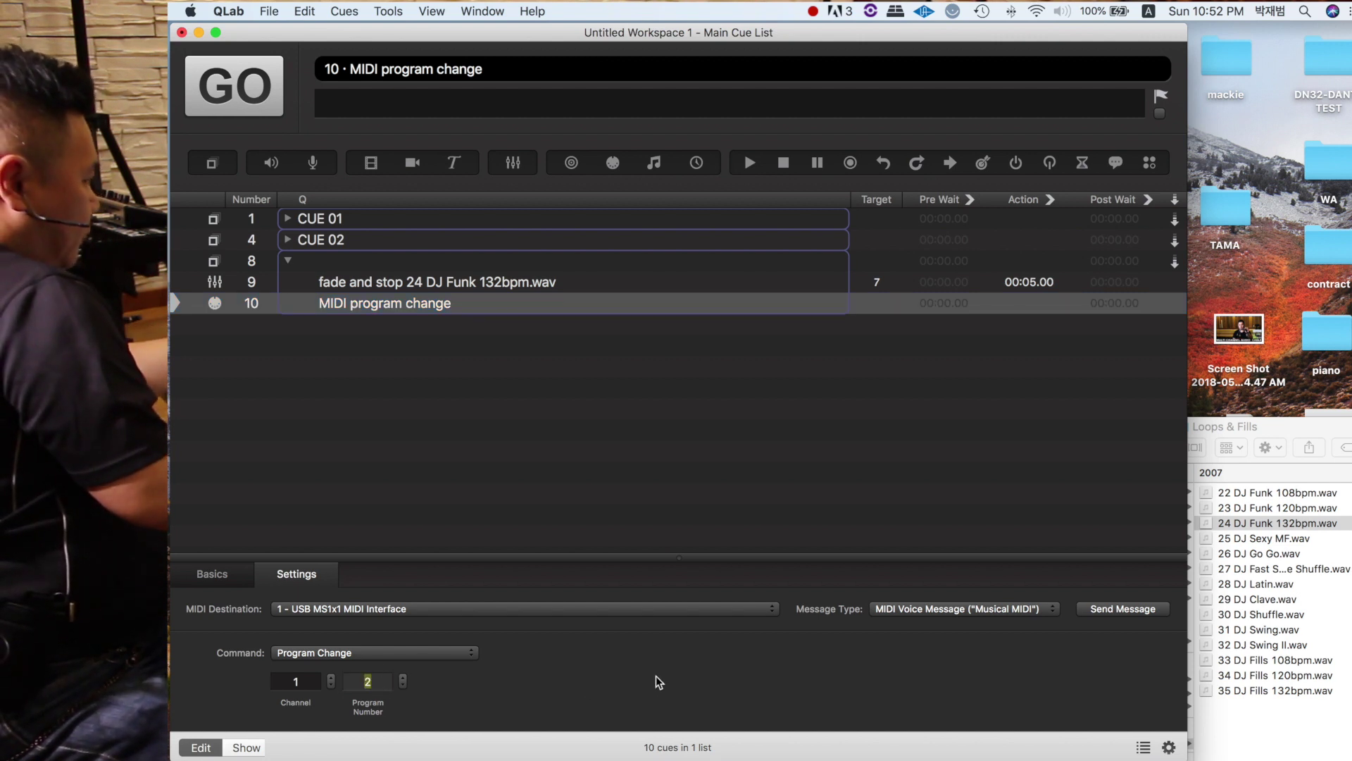
- Enable the Note On MIDI trigger for MIDI program change cue 10 and add 25 DJ Sexy MF.wav after it
{"action": "left_click", "coordinate": [209, 576]}
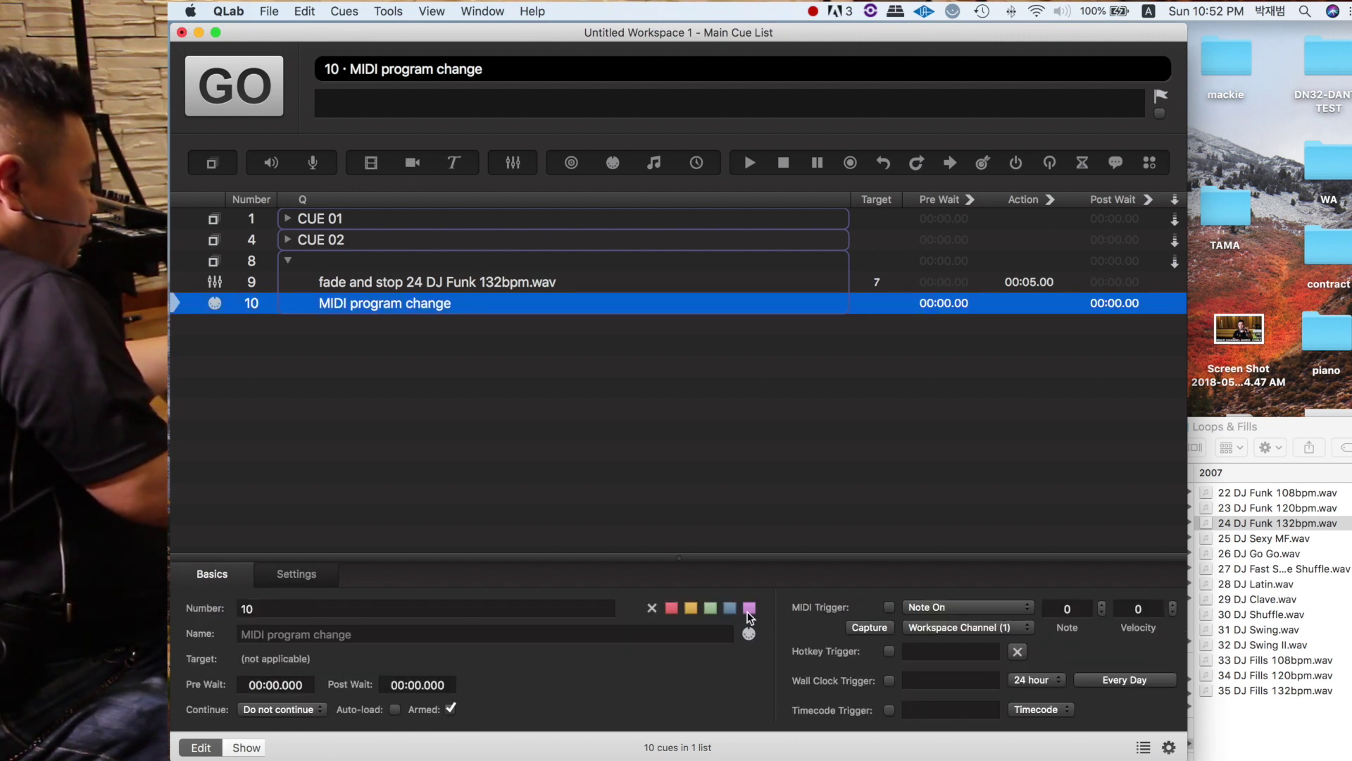
{"action": "left_click", "coordinate": [888, 607]}
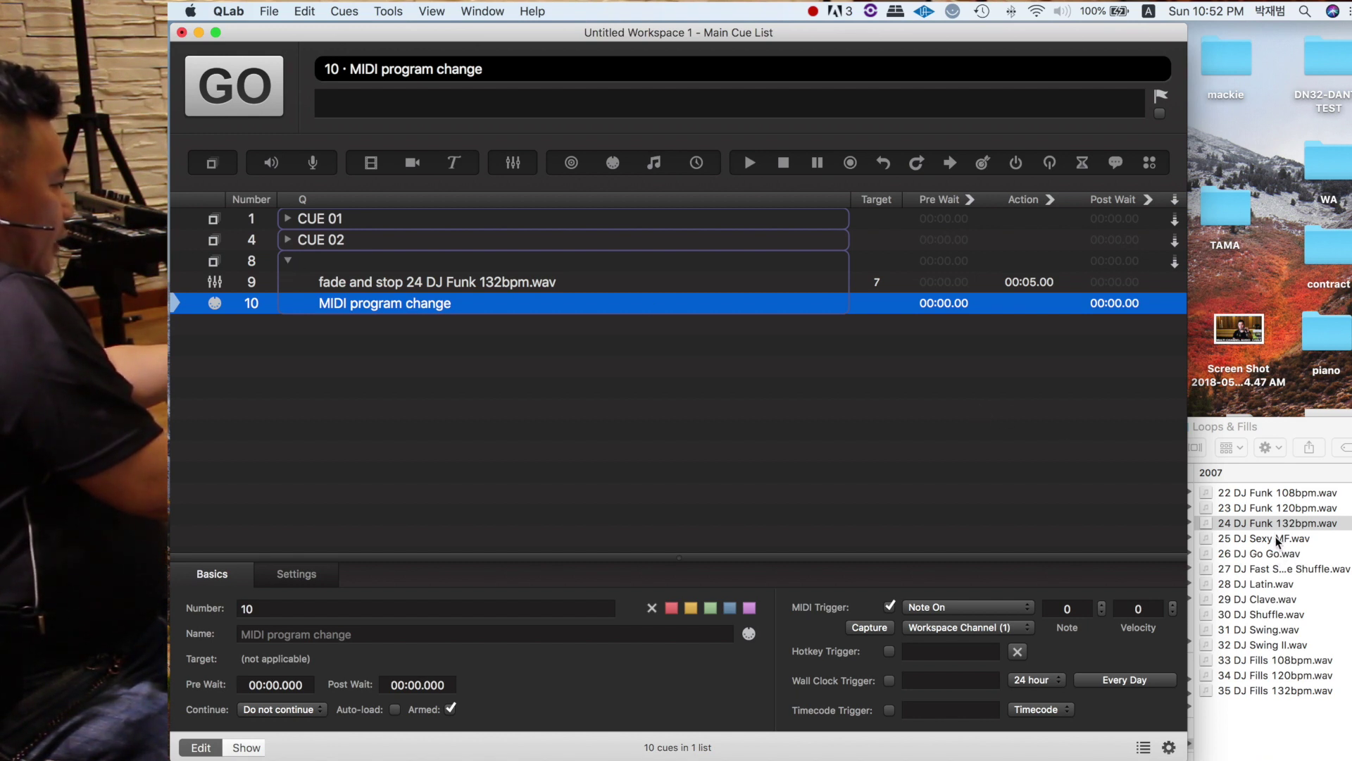
{"action": "left_click_drag", "start_coordinate": [1276, 542], "coordinate": [646, 313]}
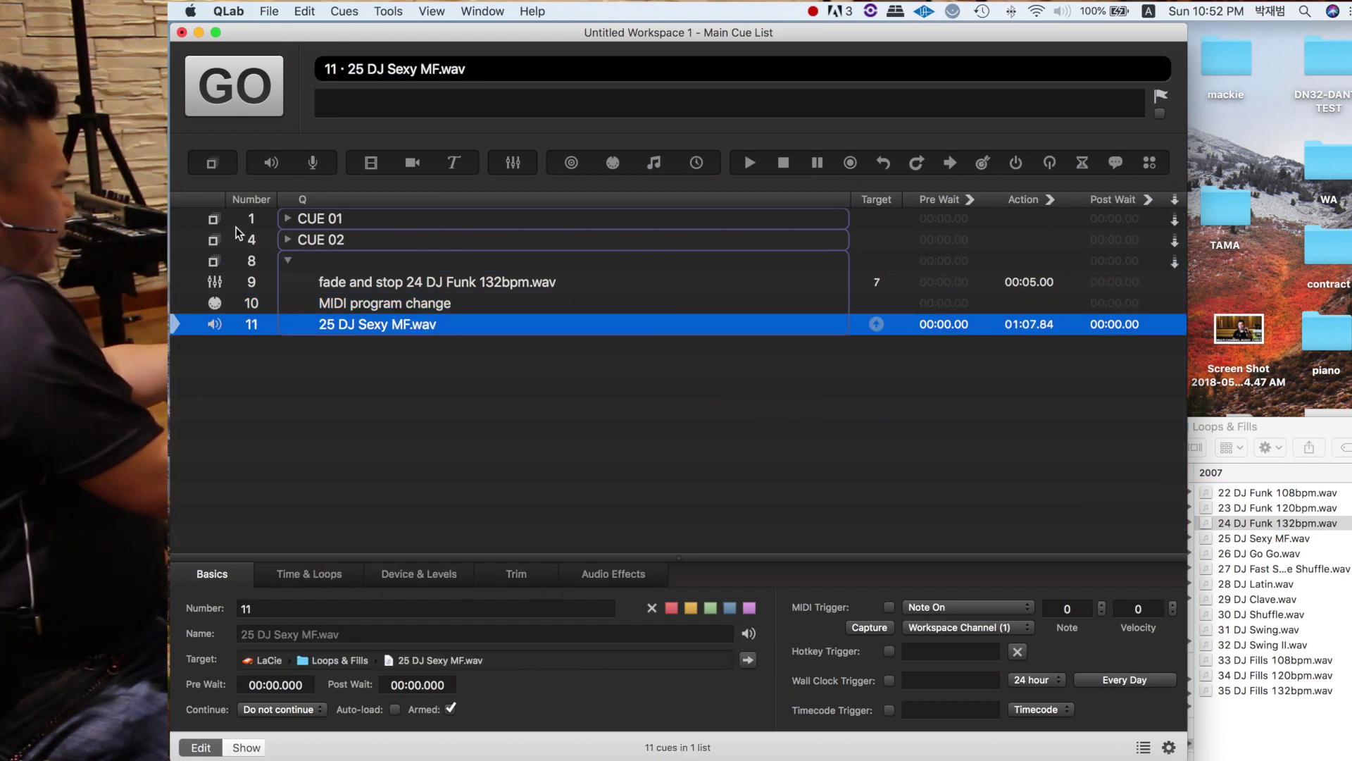
- Set cues 9, 10 and 11 in the third group to auto-continue
{"action": "left_click", "coordinate": [1172, 289]}
{"action": "left_click", "coordinate": [1172, 305]}
{"action": "left_click", "coordinate": [1172, 321]}
{"action": "left_click", "coordinate": [1176, 267]}
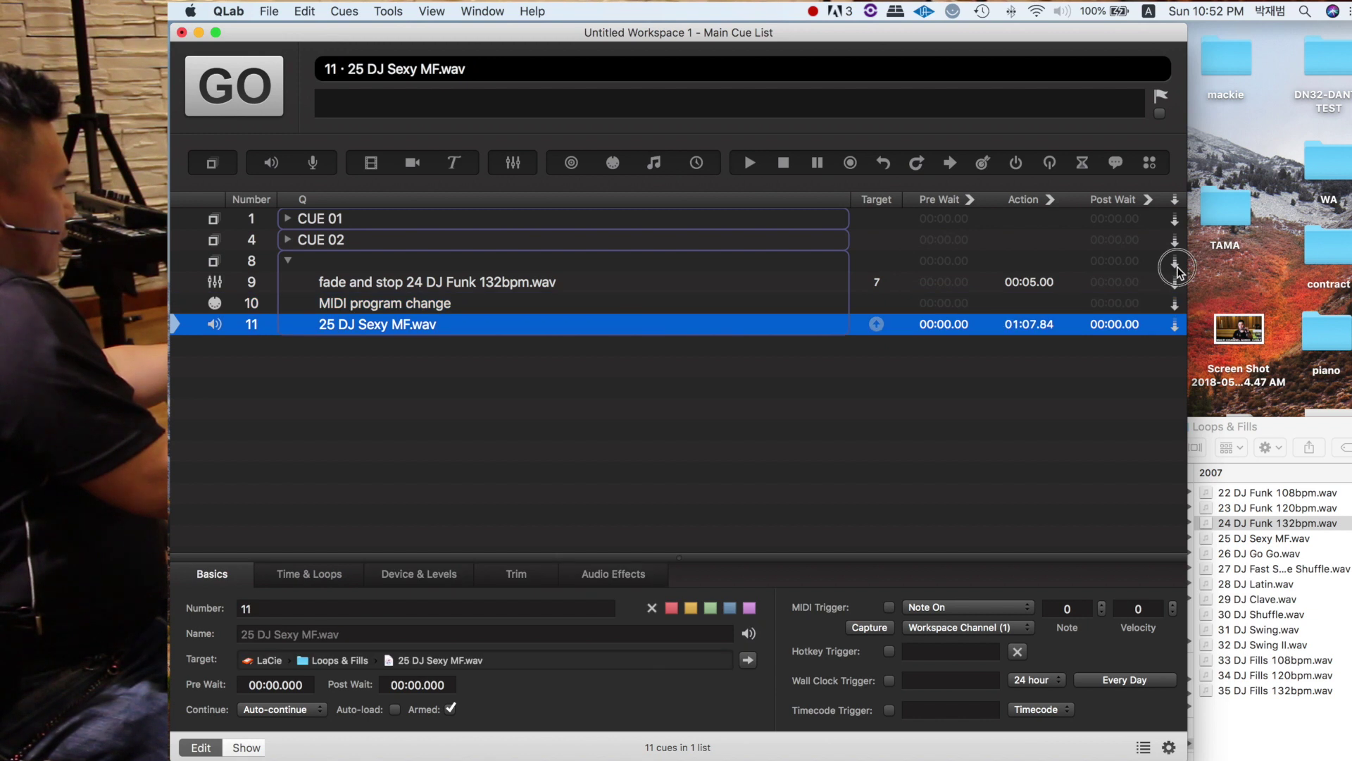
{"action": "left_click", "coordinate": [1175, 285]}
{"action": "left_click", "coordinate": [1175, 285]}
{"action": "left_click", "coordinate": [1175, 285]}
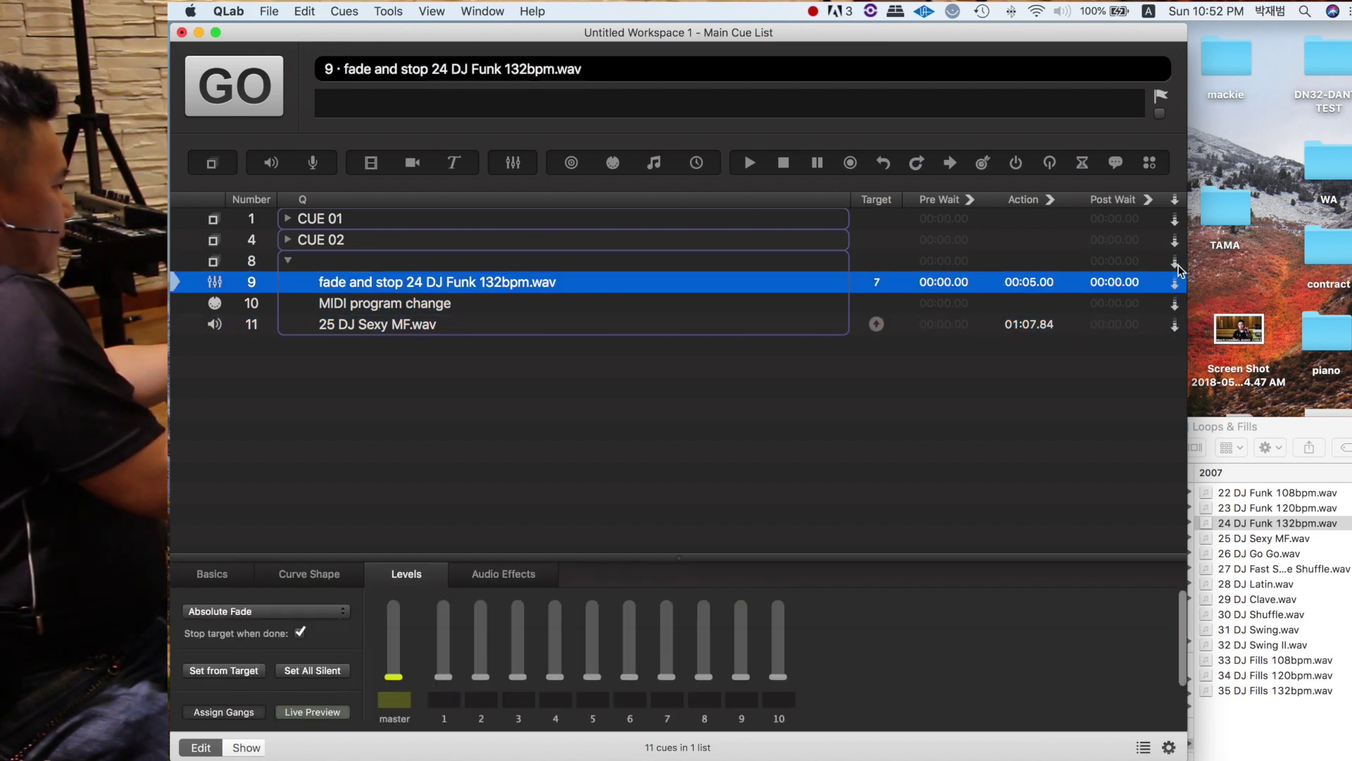
- Turn off auto-continue on the 25 DJ Sexy MF.wav cue in the third group
{"action": "left_click", "coordinate": [288, 261]}
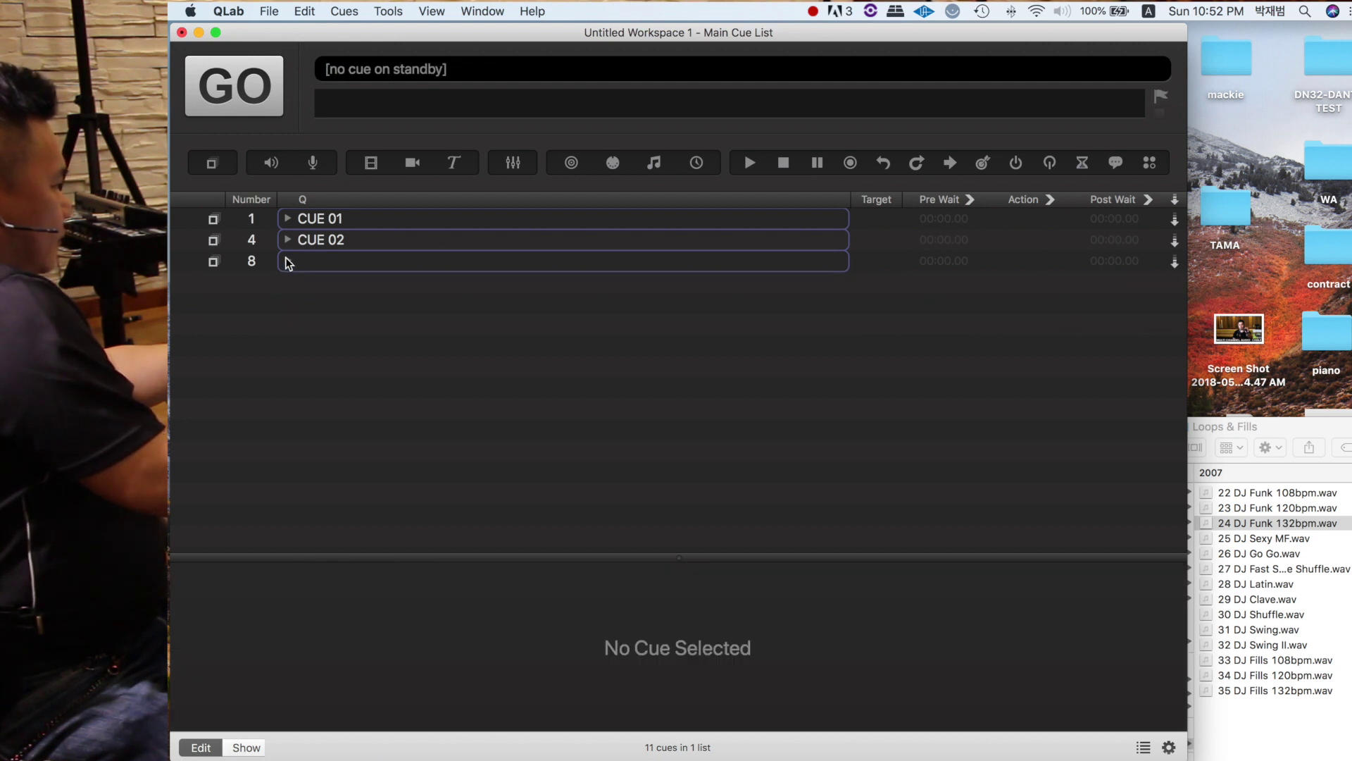
{"action": "left_click", "coordinate": [286, 239]}
{"action": "left_click", "coordinate": [286, 240]}
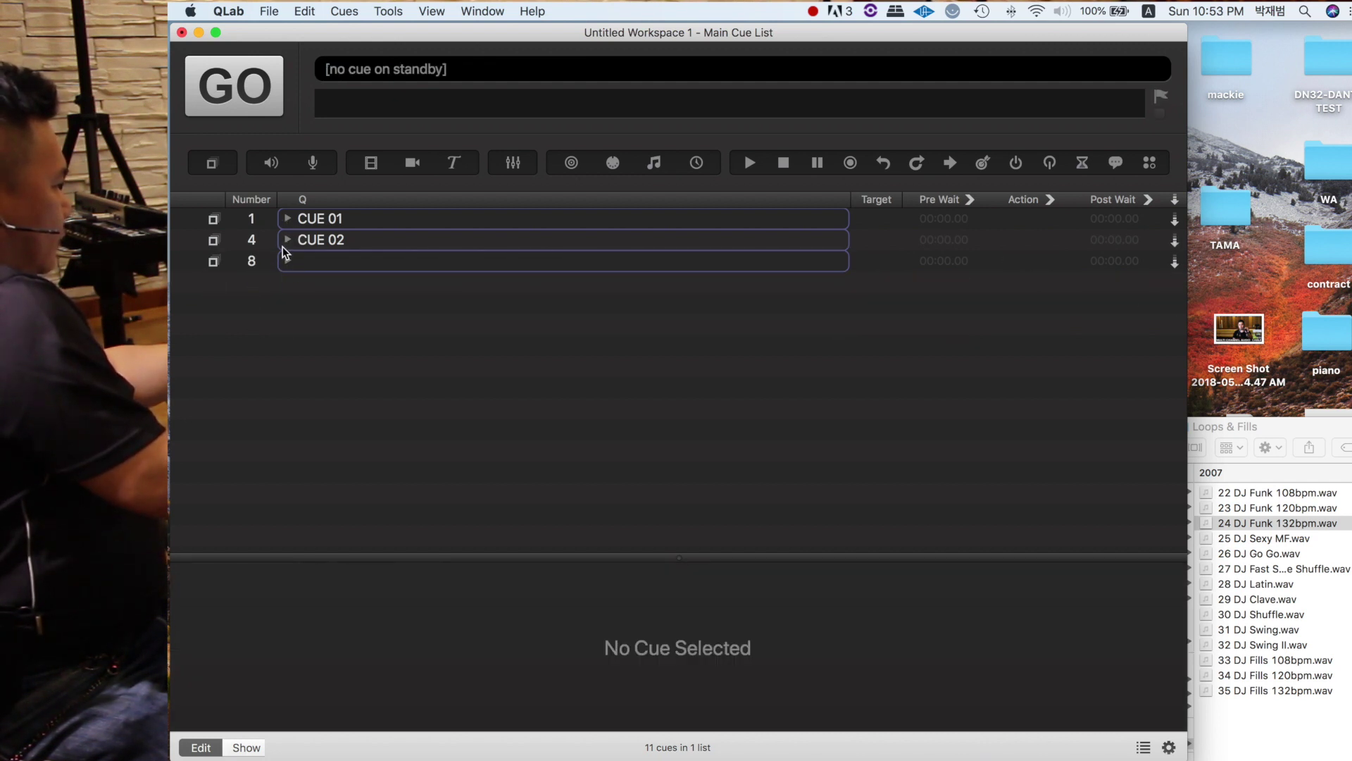
{"action": "left_click", "coordinate": [286, 260]}
{"action": "left_click", "coordinate": [288, 261]}
{"action": "left_click", "coordinate": [288, 261]}
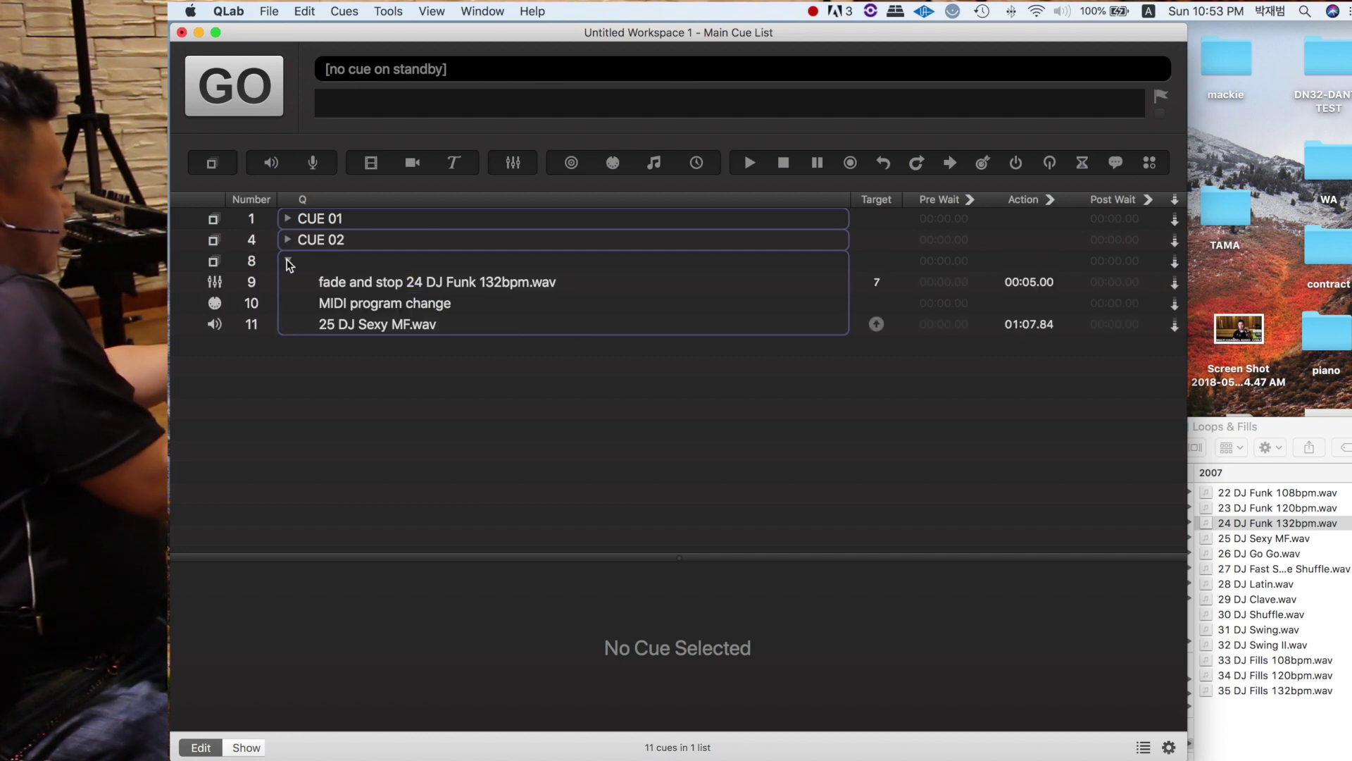
{"action": "left_click", "coordinate": [1174, 327]}
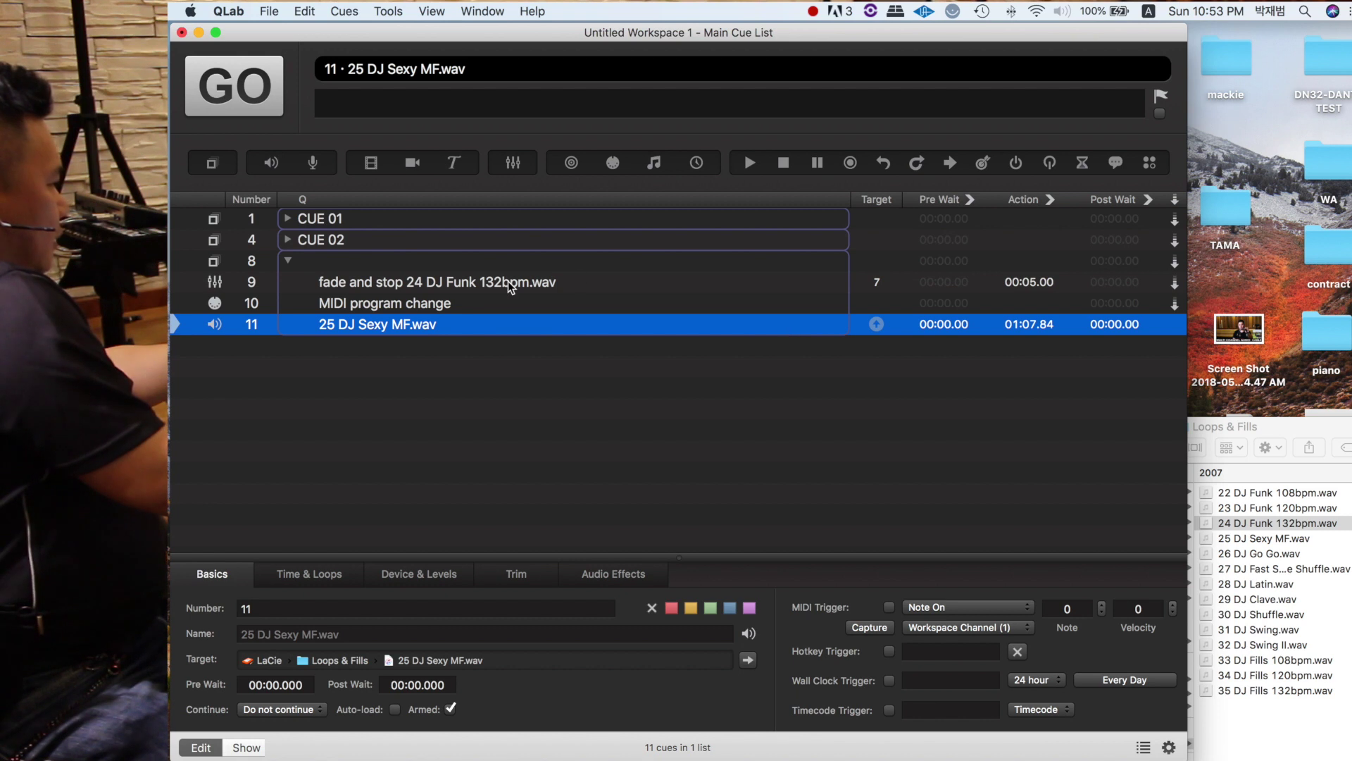
- Name the third group CUE 03 and collapse it
{"action": "double_click", "coordinate": [311, 262]}
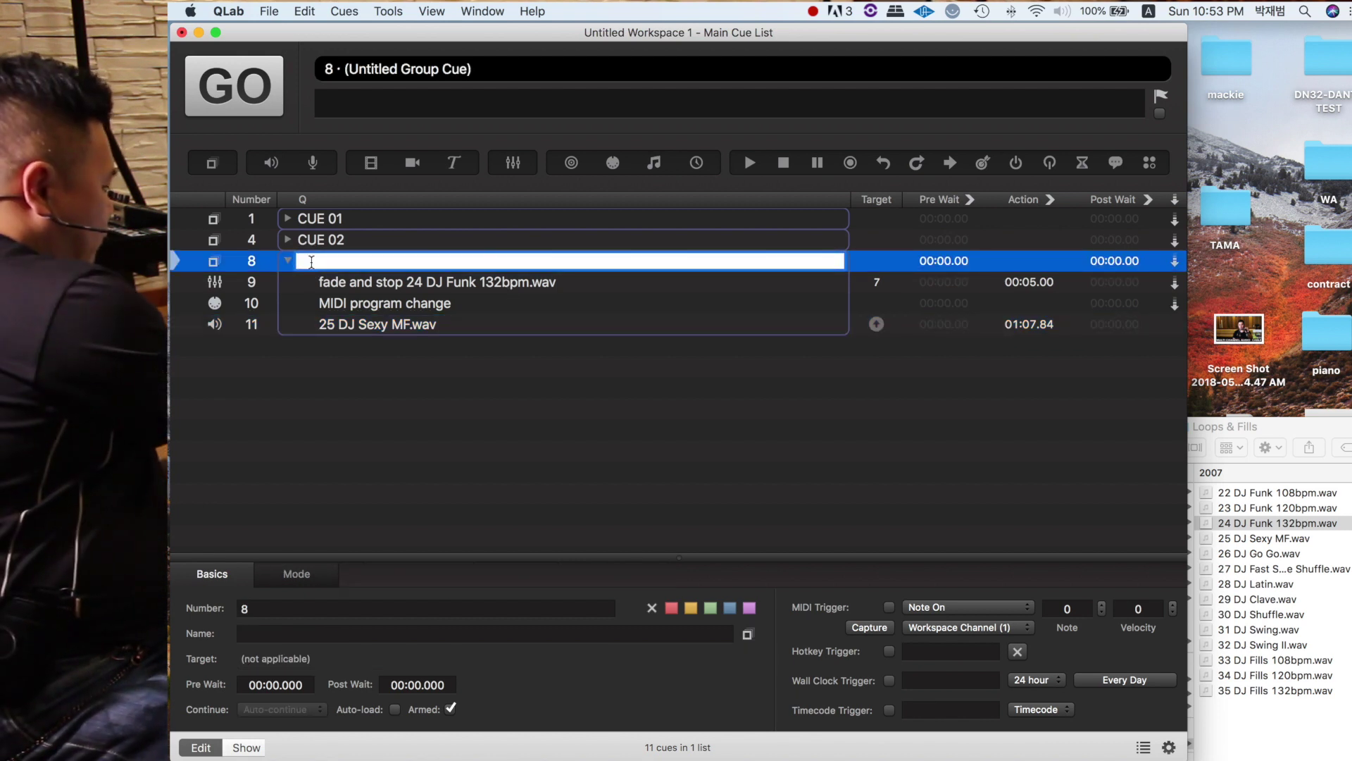
{"action": "type", "text": "CUE 03"}
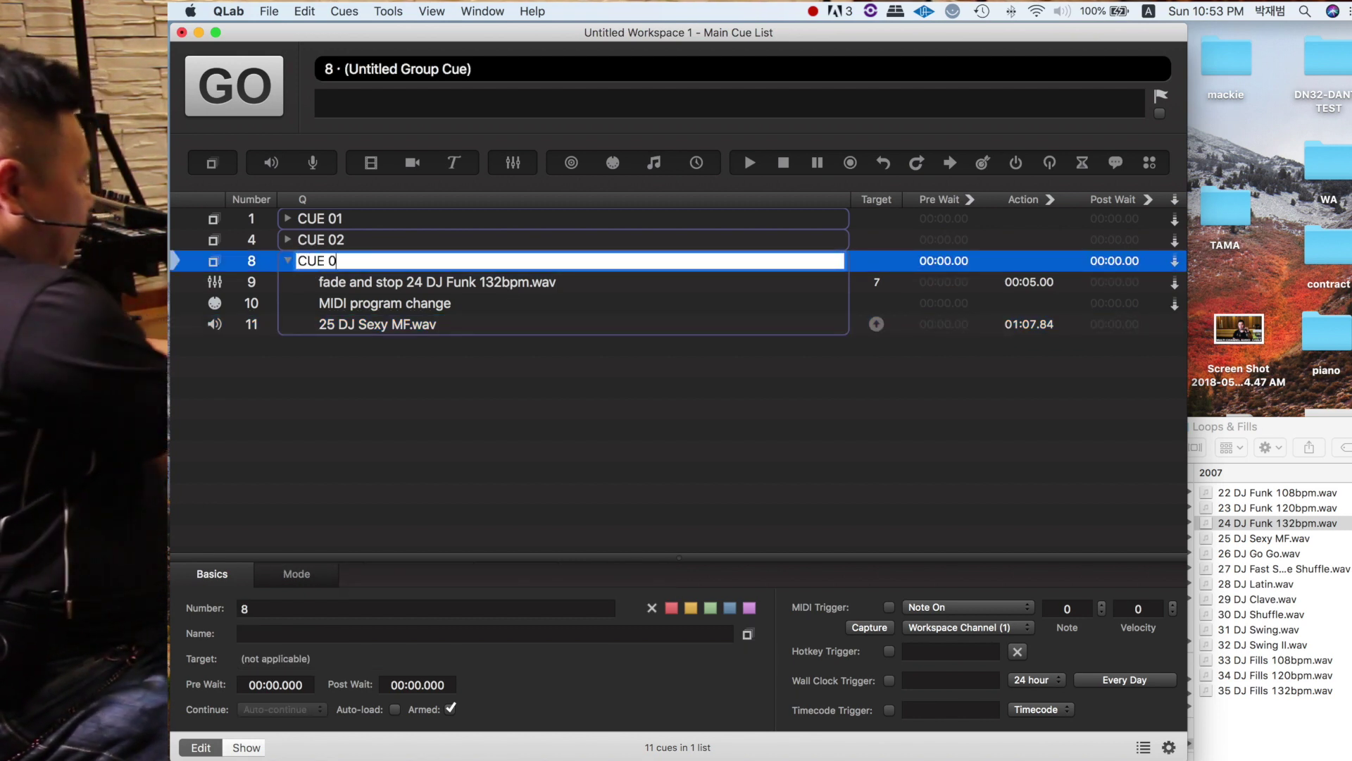
{"action": "key", "text": "Return"}
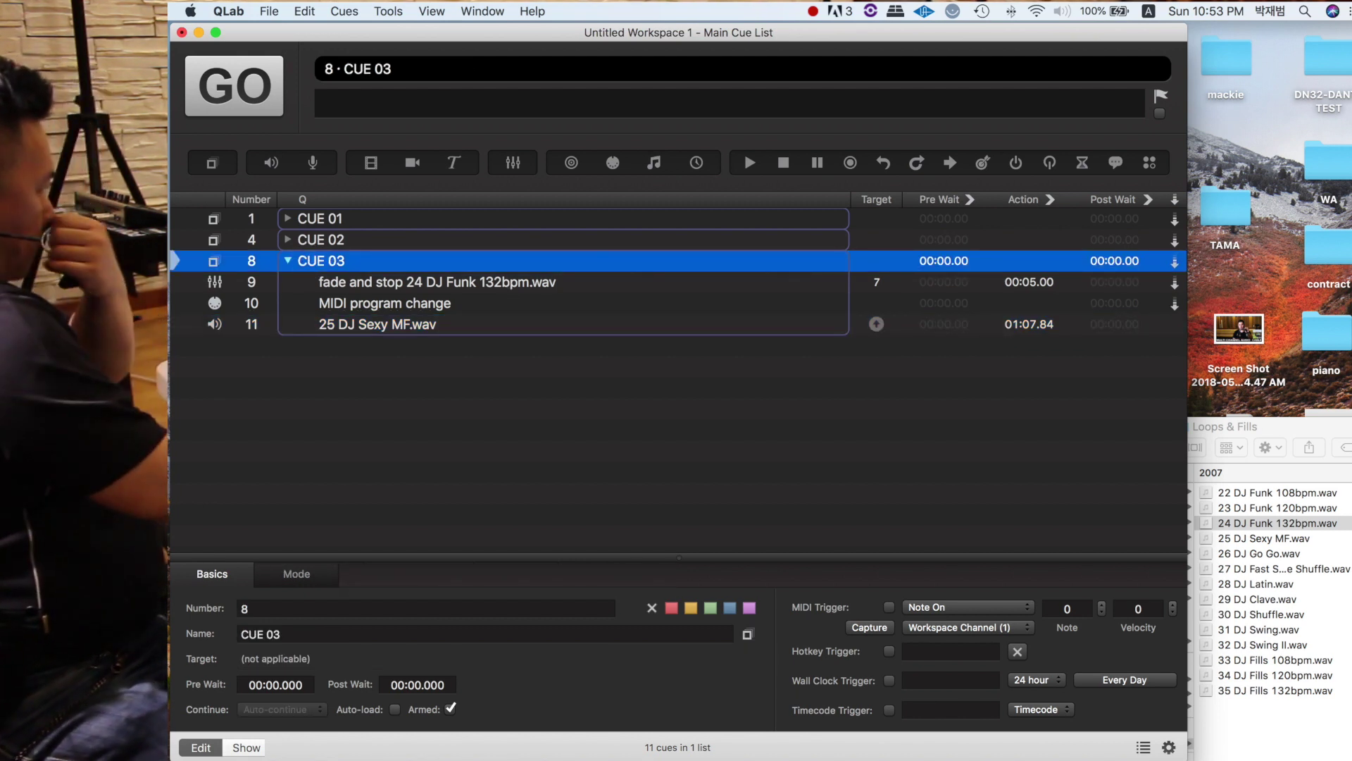
{"action": "left_click", "coordinate": [288, 261]}
{"action": "left_click", "coordinate": [288, 261]}
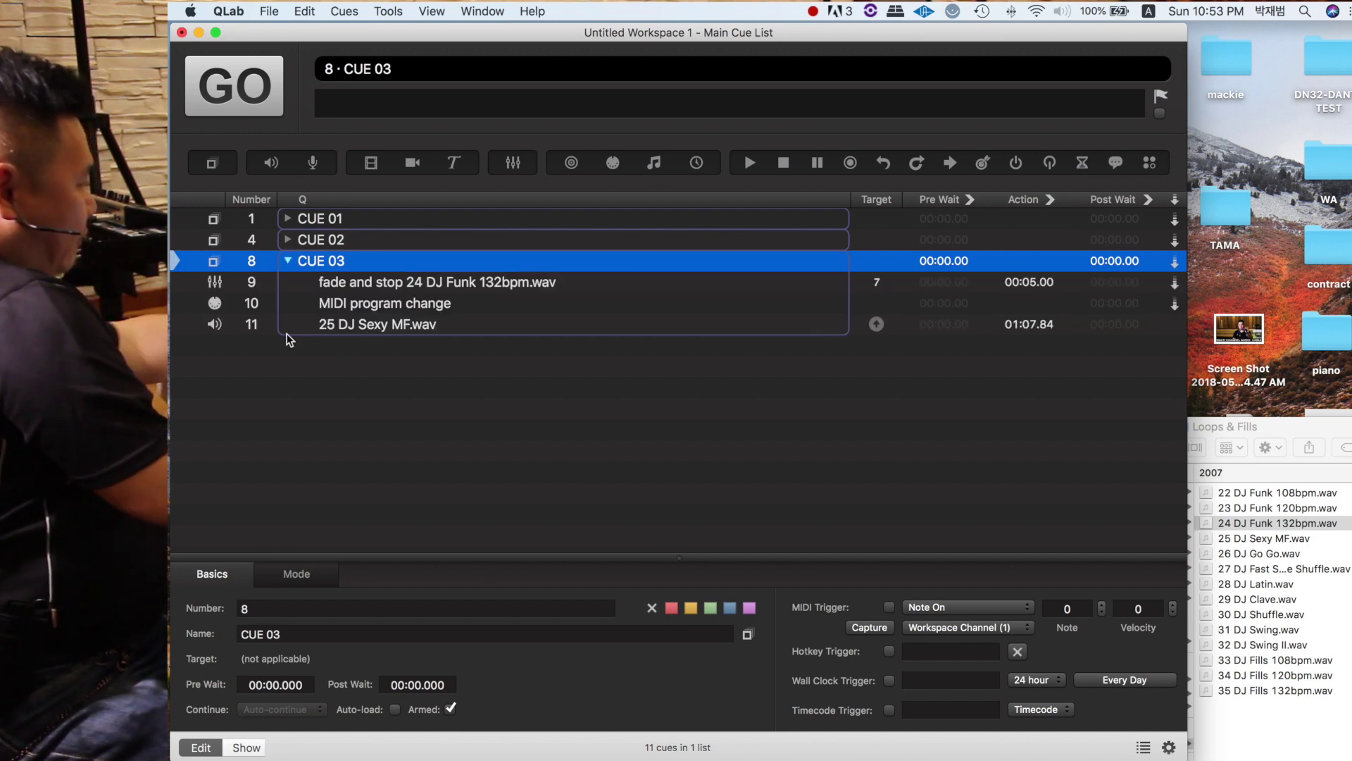
{"action": "left_click", "coordinate": [289, 262]}
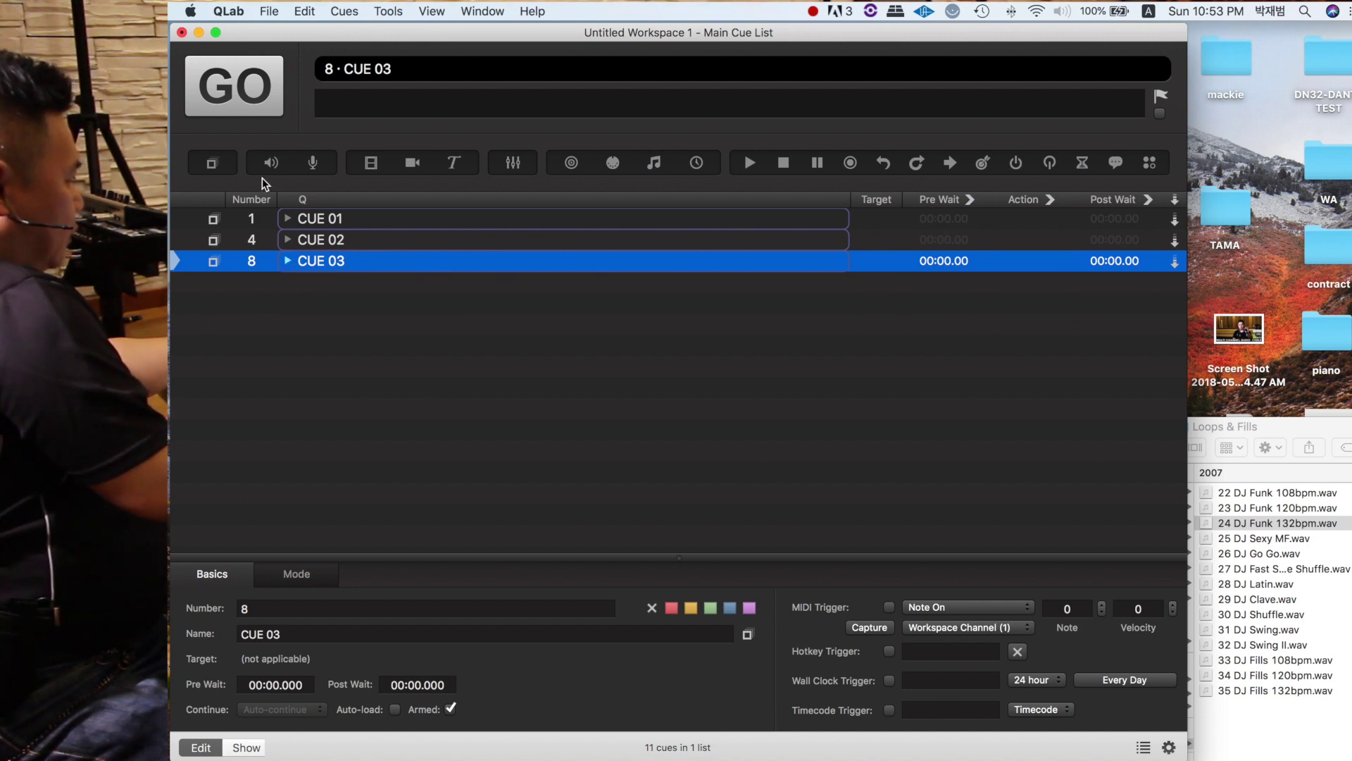
- Add a fourth group containing a fade cue that targets cue 11, with the master level at -INF
{"action": "left_click", "coordinate": [213, 164]}
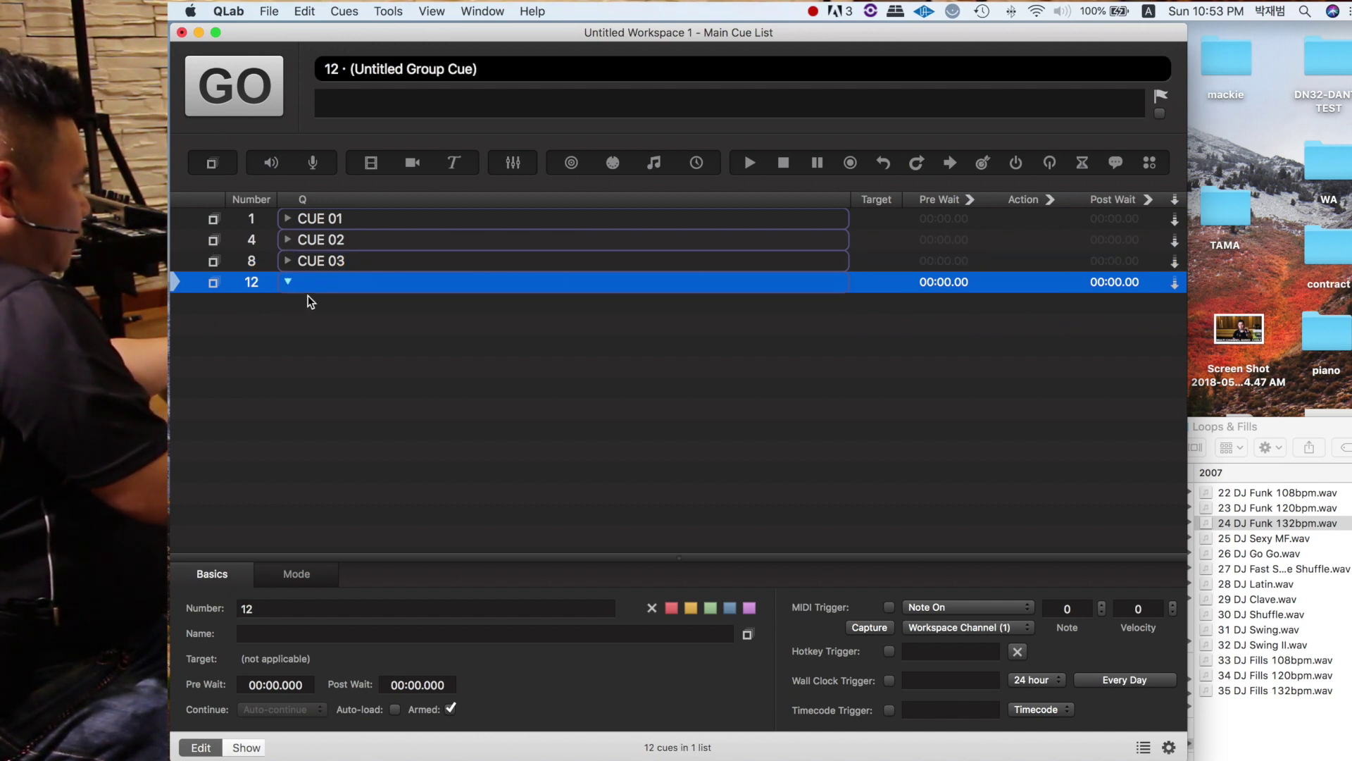
{"action": "left_click_drag", "start_coordinate": [513, 163], "coordinate": [369, 288]}
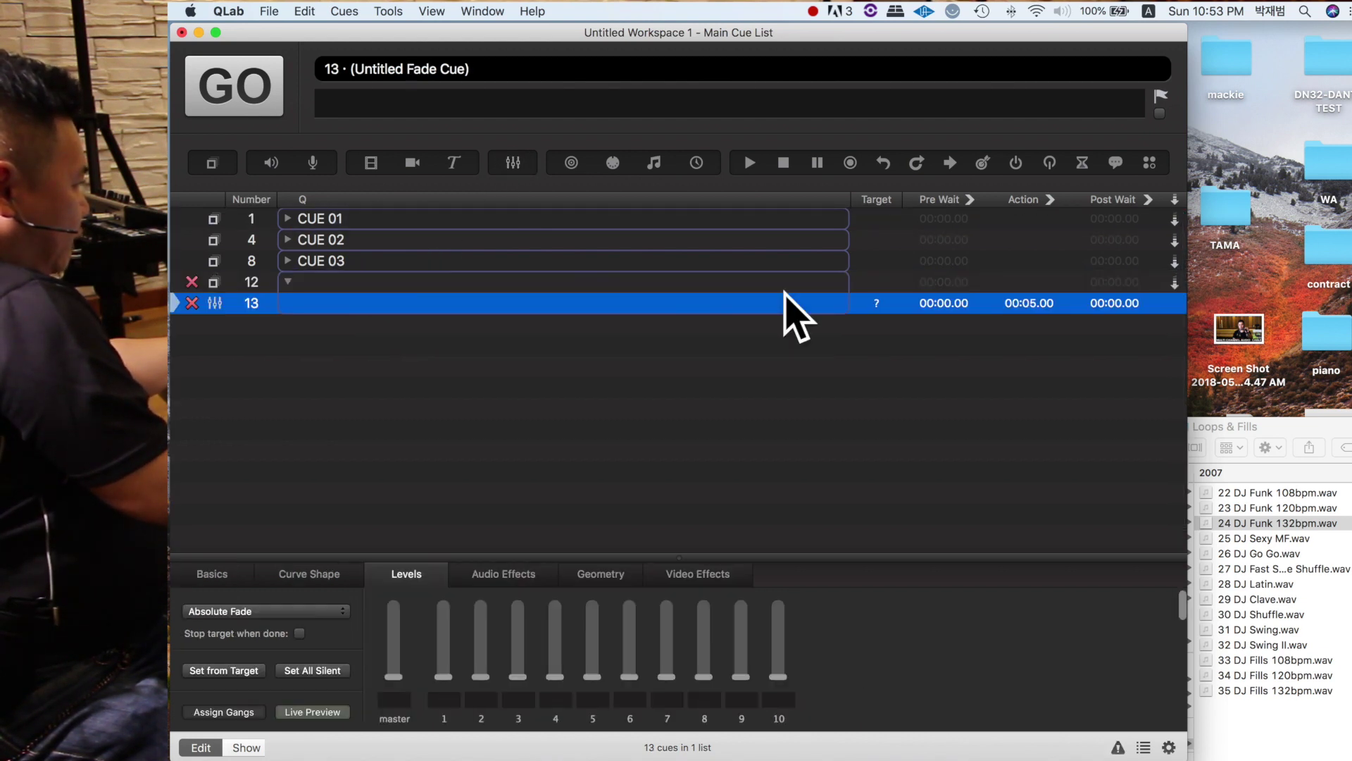
{"action": "double_click", "coordinate": [877, 303]}
{"action": "type", "text": "11"}
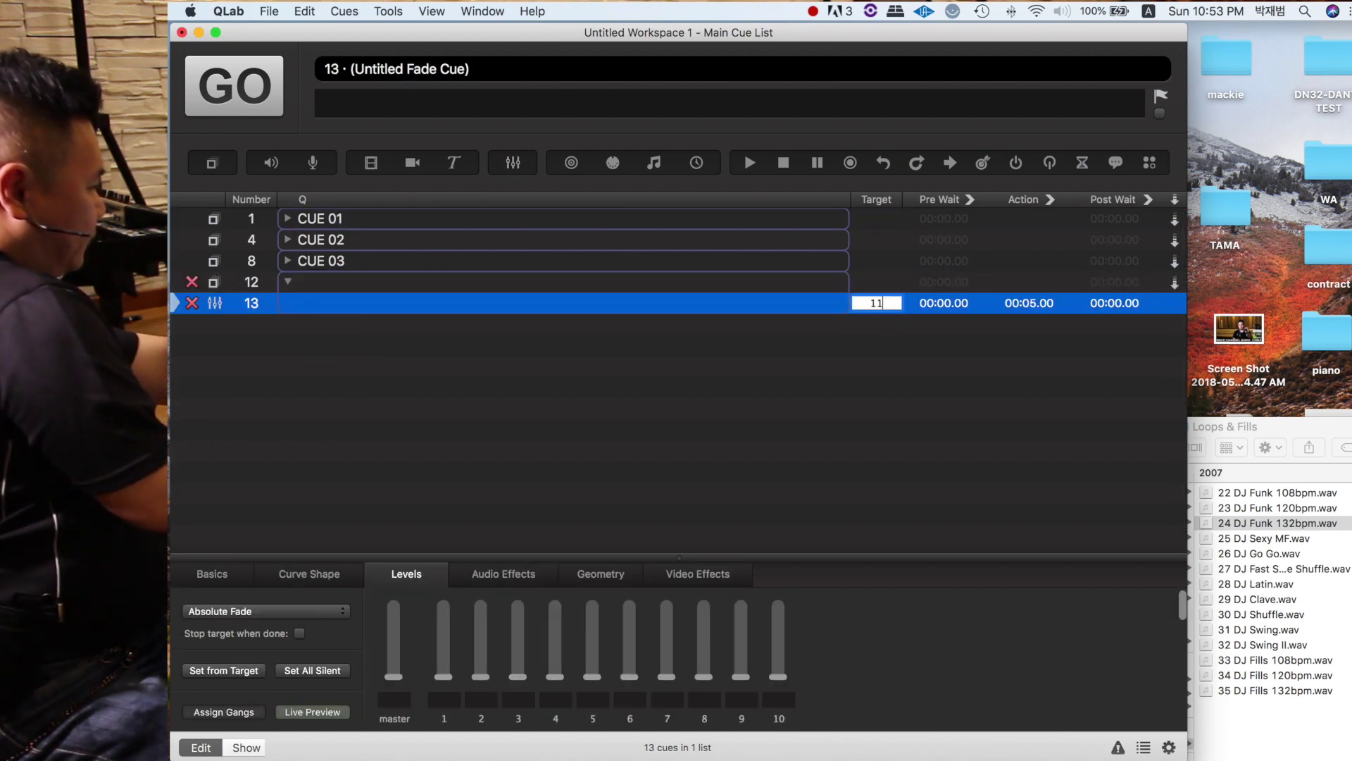
{"action": "key", "text": "Return"}
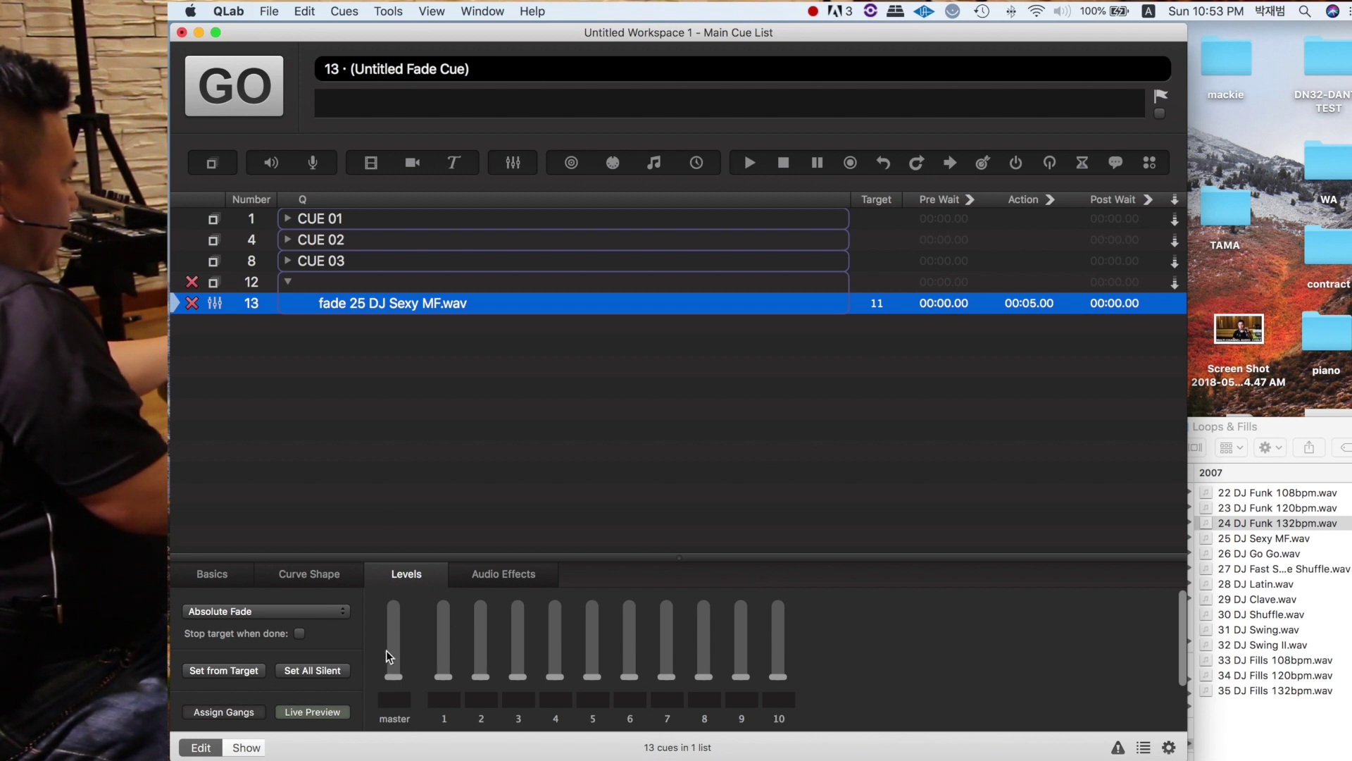
{"action": "left_click", "coordinate": [396, 677]}
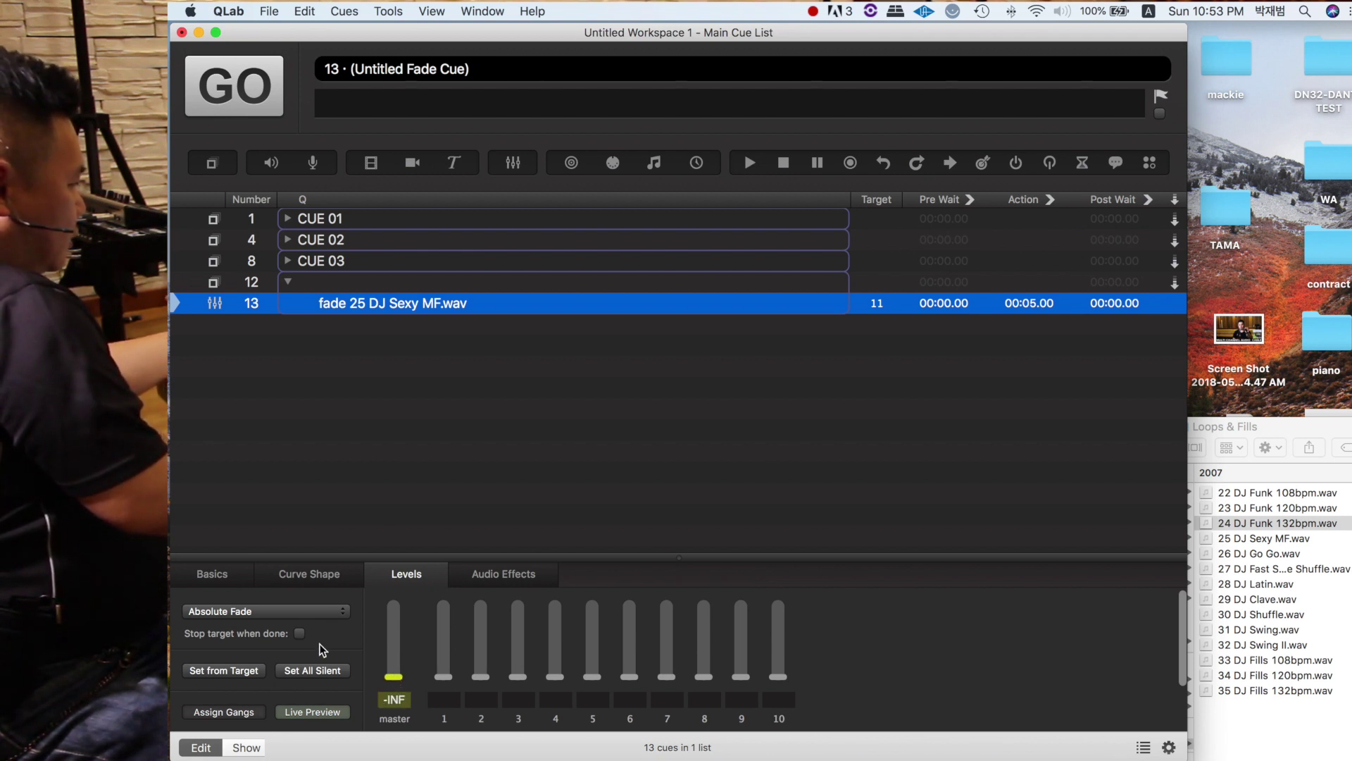
- Make the fourth group's fade cue stop its target when done, with an action time of 00:00.50
{"action": "left_click", "coordinate": [300, 633]}
{"action": "double_click", "coordinate": [1030, 303]}
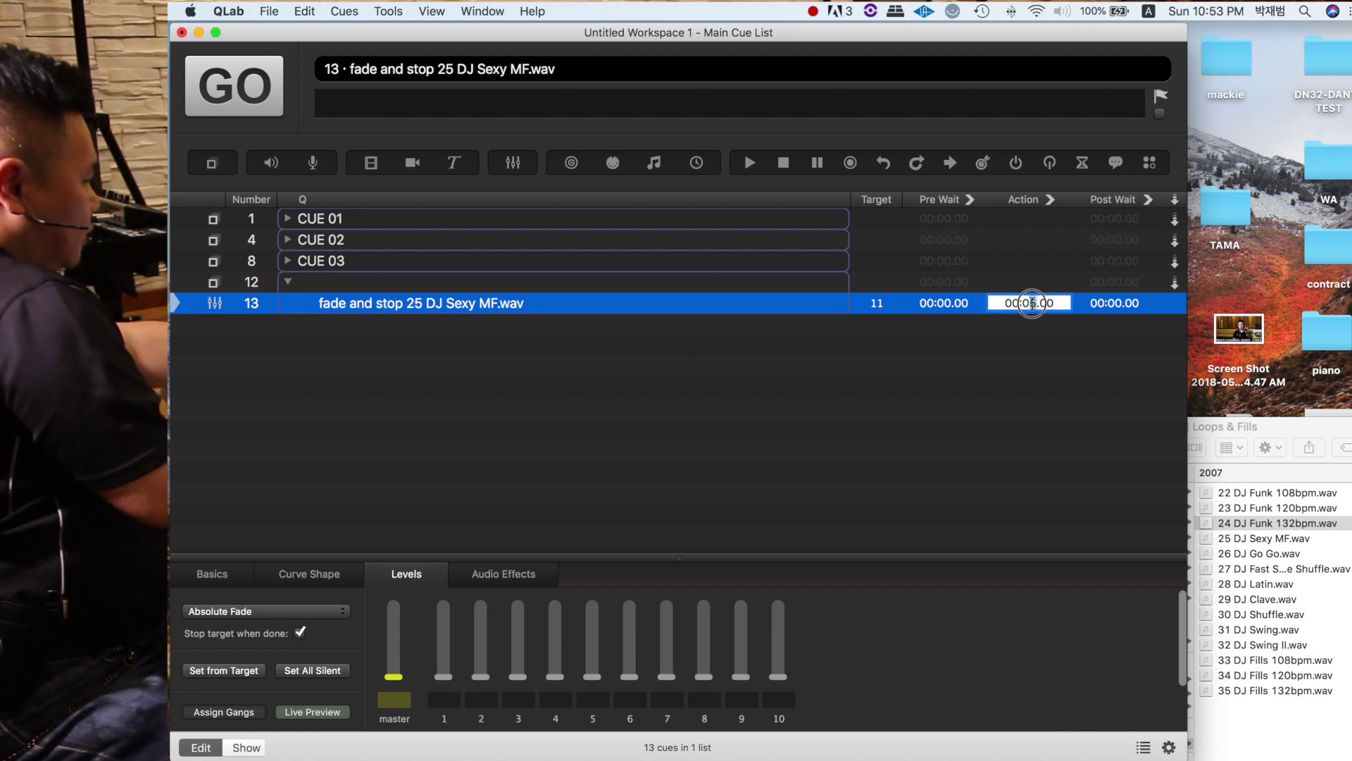
{"action": "key", "text": "BackSpace"}
{"action": "type", "text": "0"}
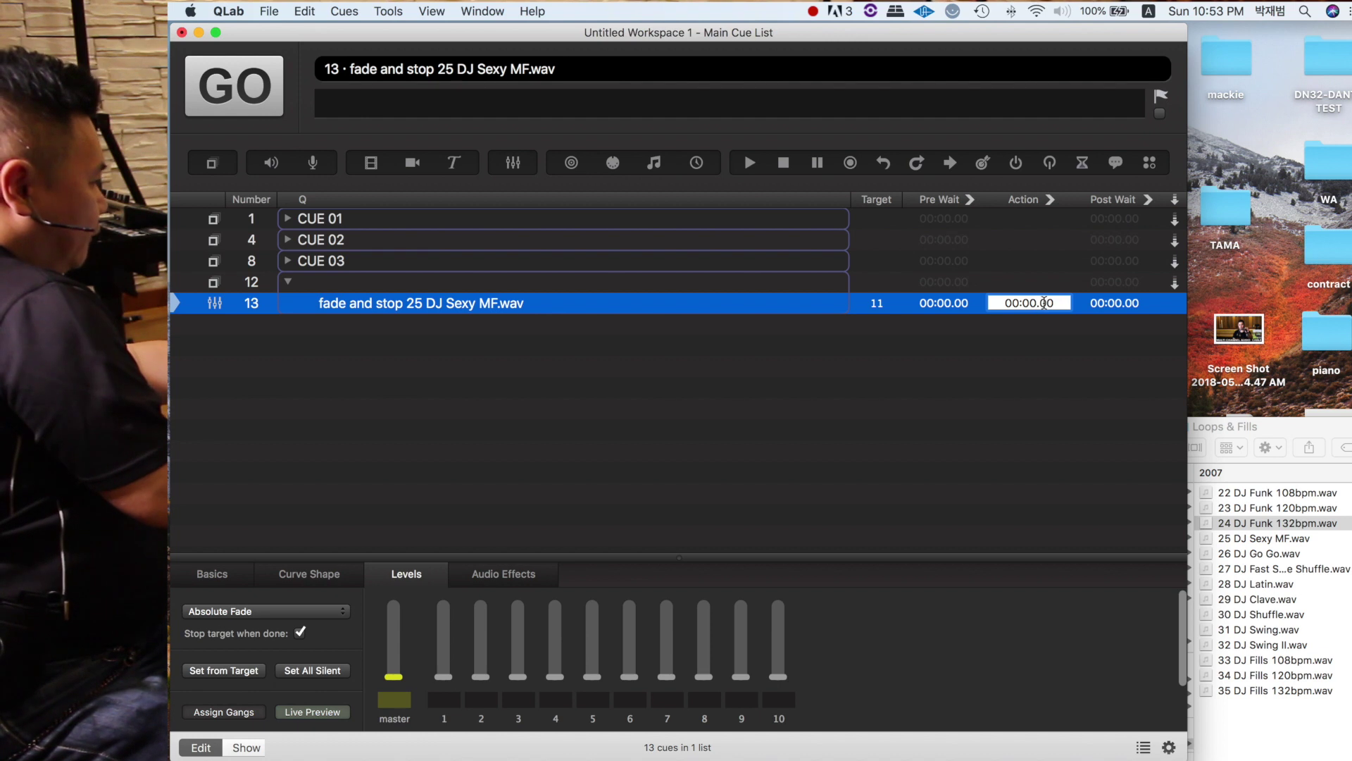
{"action": "key", "text": "BackSpace"}
{"action": "type", "text": "5"}
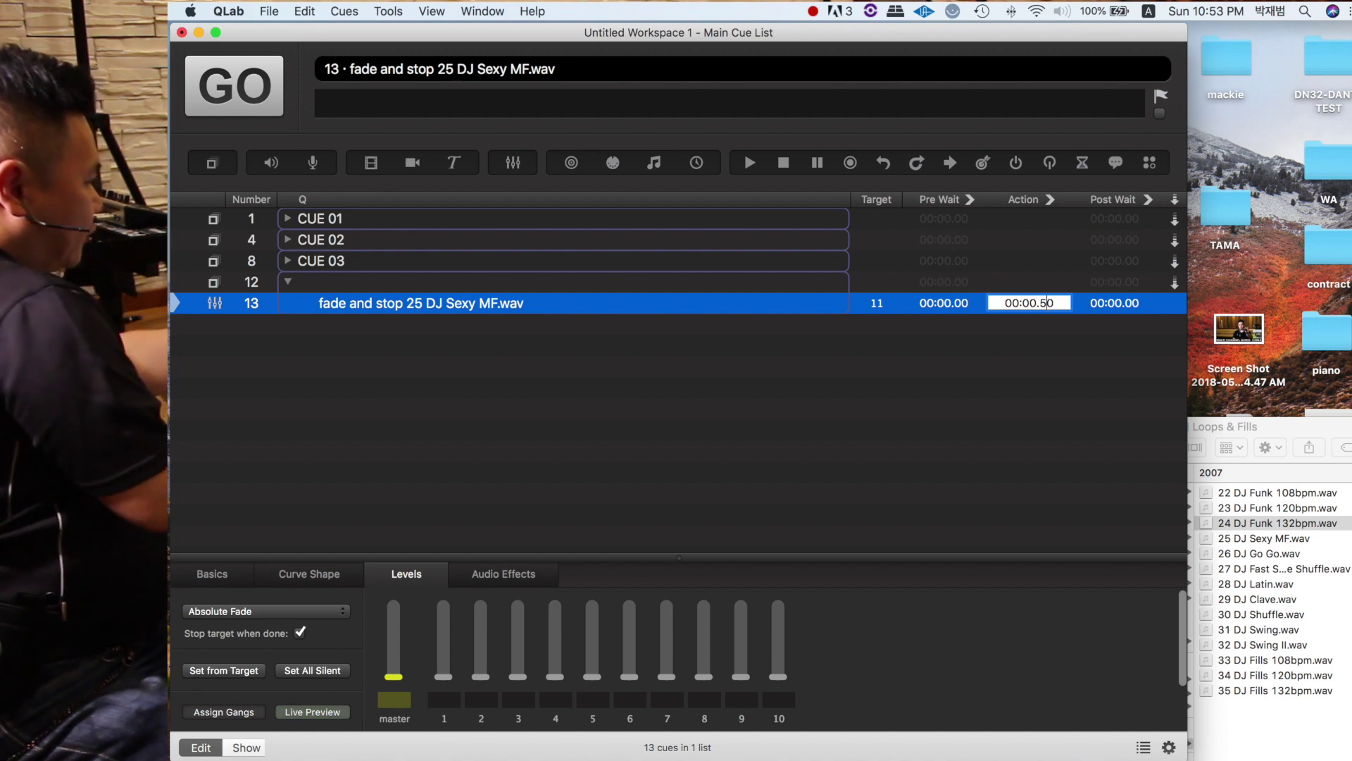
{"action": "key", "text": "Return"}
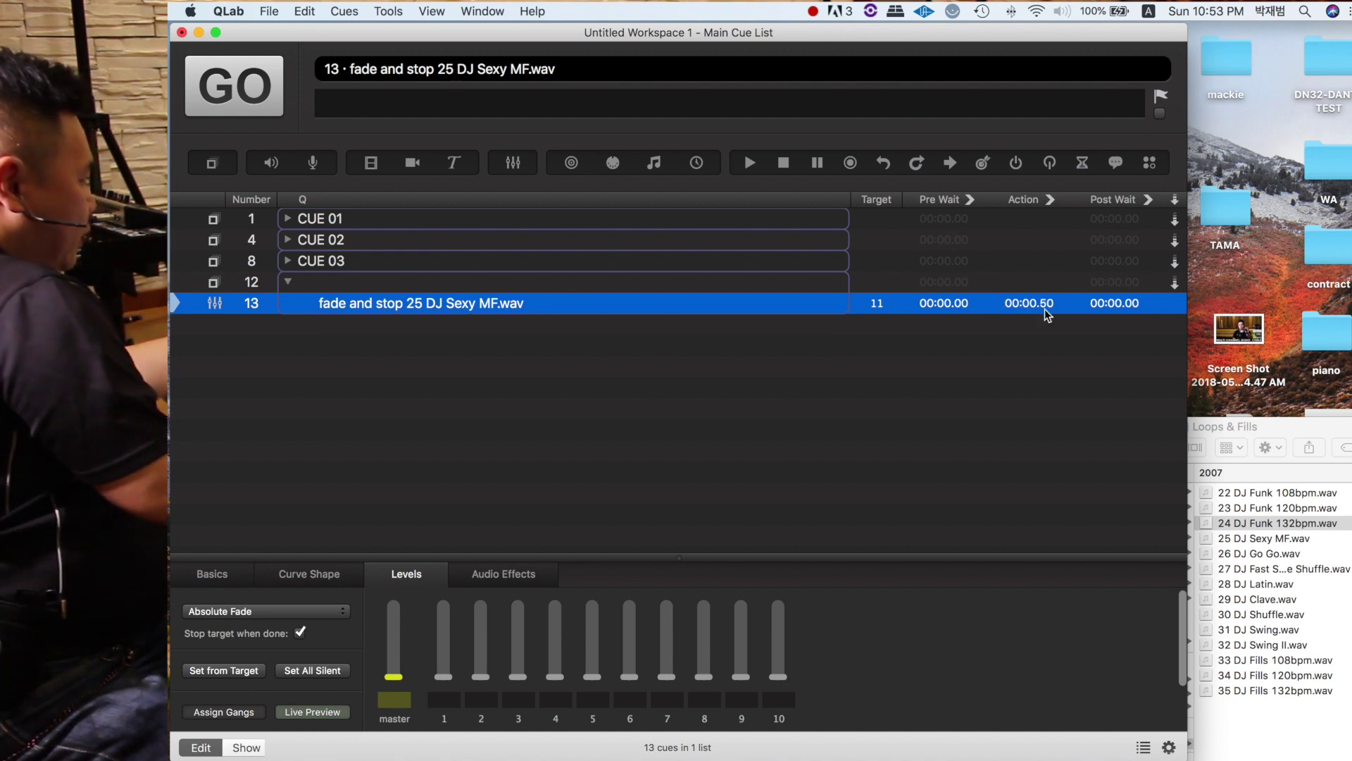
- Set the action time of the fade cue inside CUE 03 to 00:00.50 and collapse the group
{"action": "left_click", "coordinate": [287, 261]}
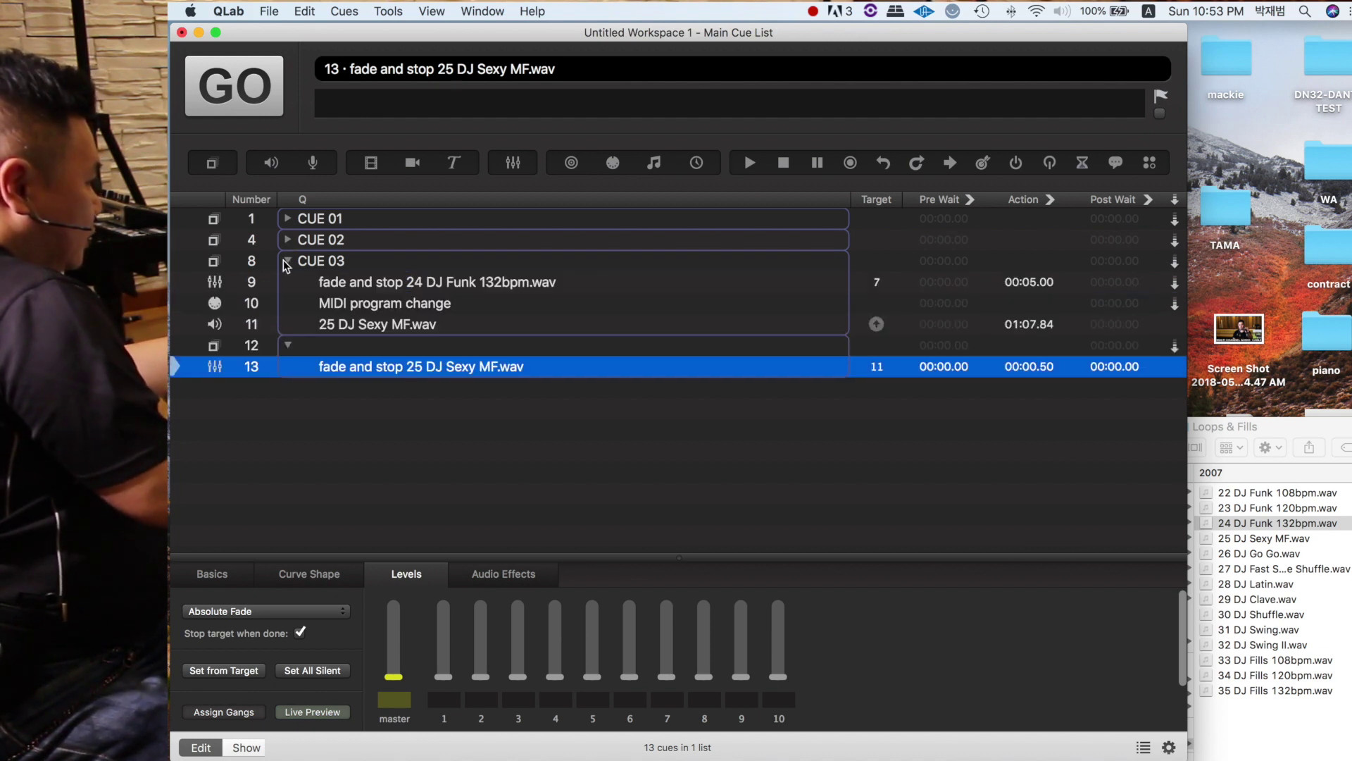
{"action": "double_click", "coordinate": [1029, 282]}
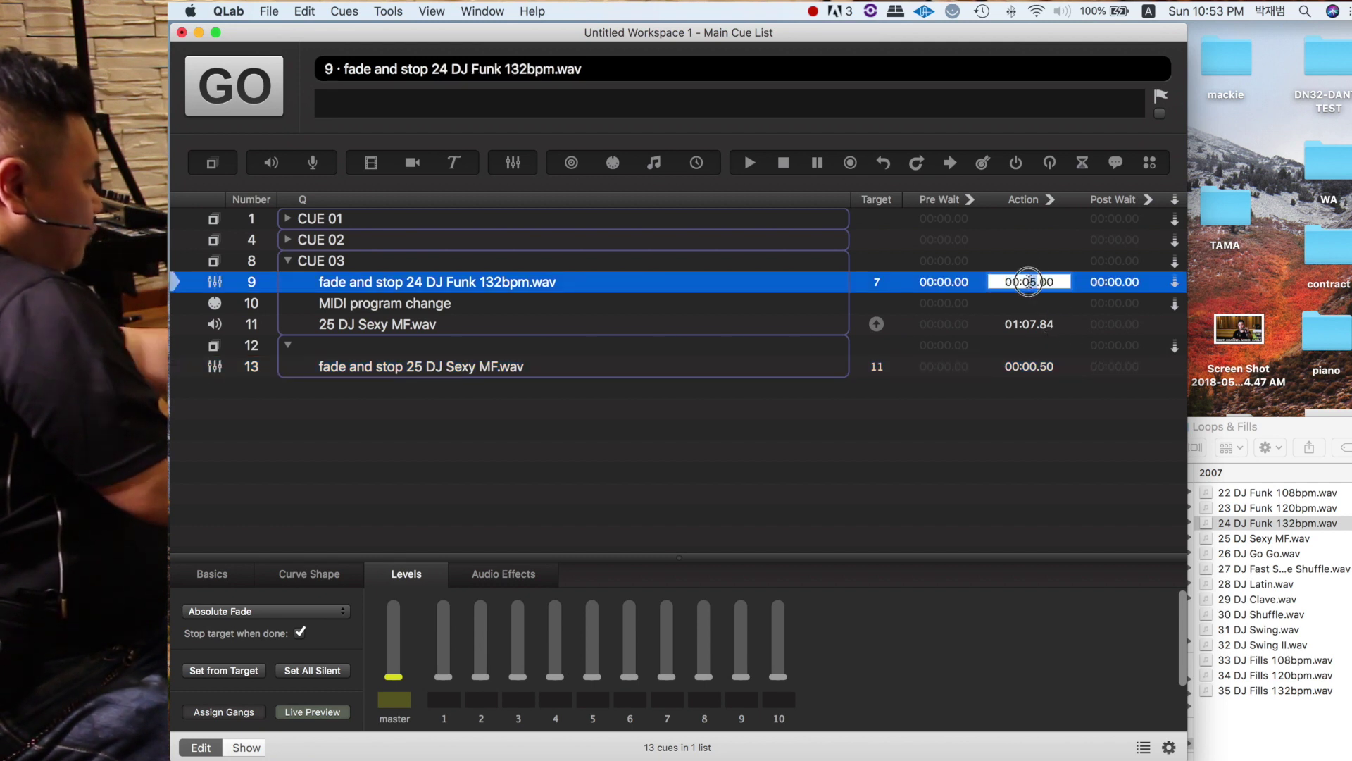
{"action": "double_click", "coordinate": [1029, 282]}
{"action": "type", "text": "00."}
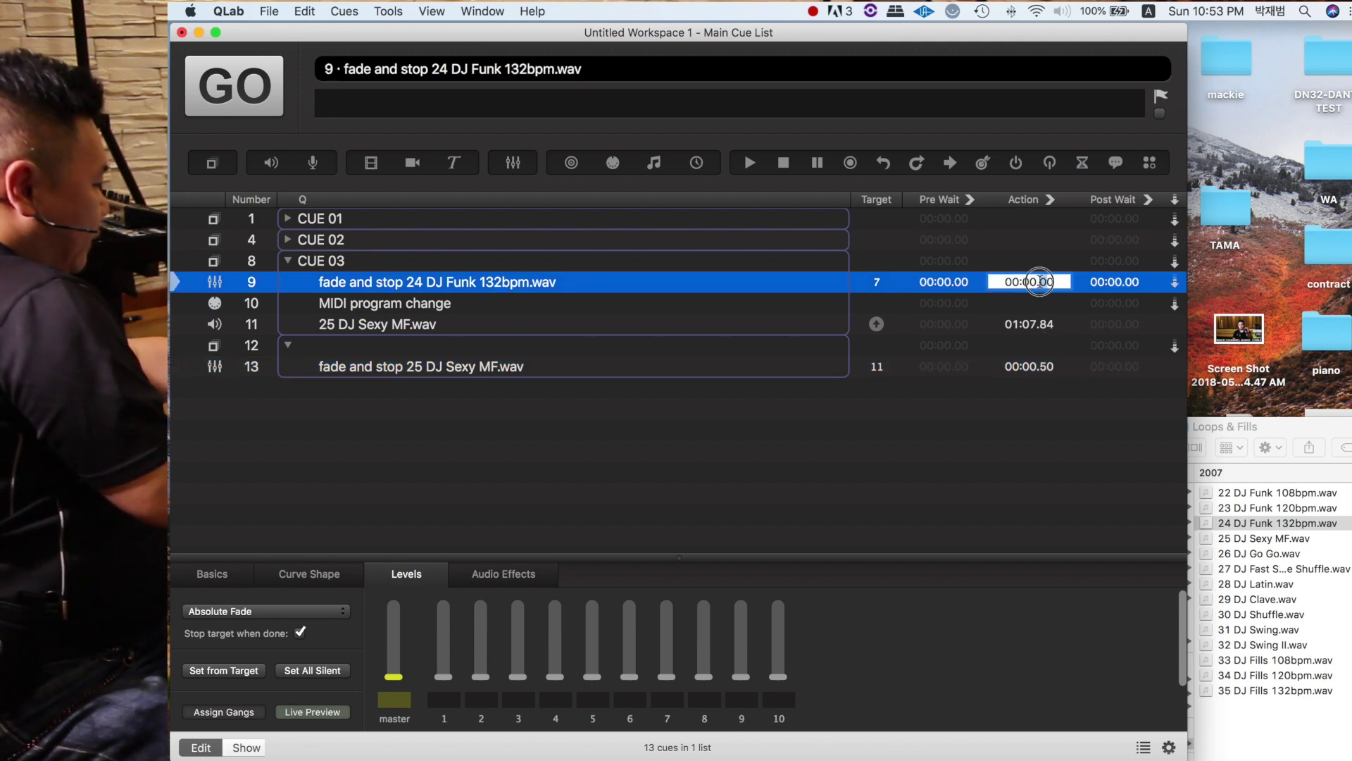
{"action": "type", "text": "50"}
{"action": "key", "text": "Return"}
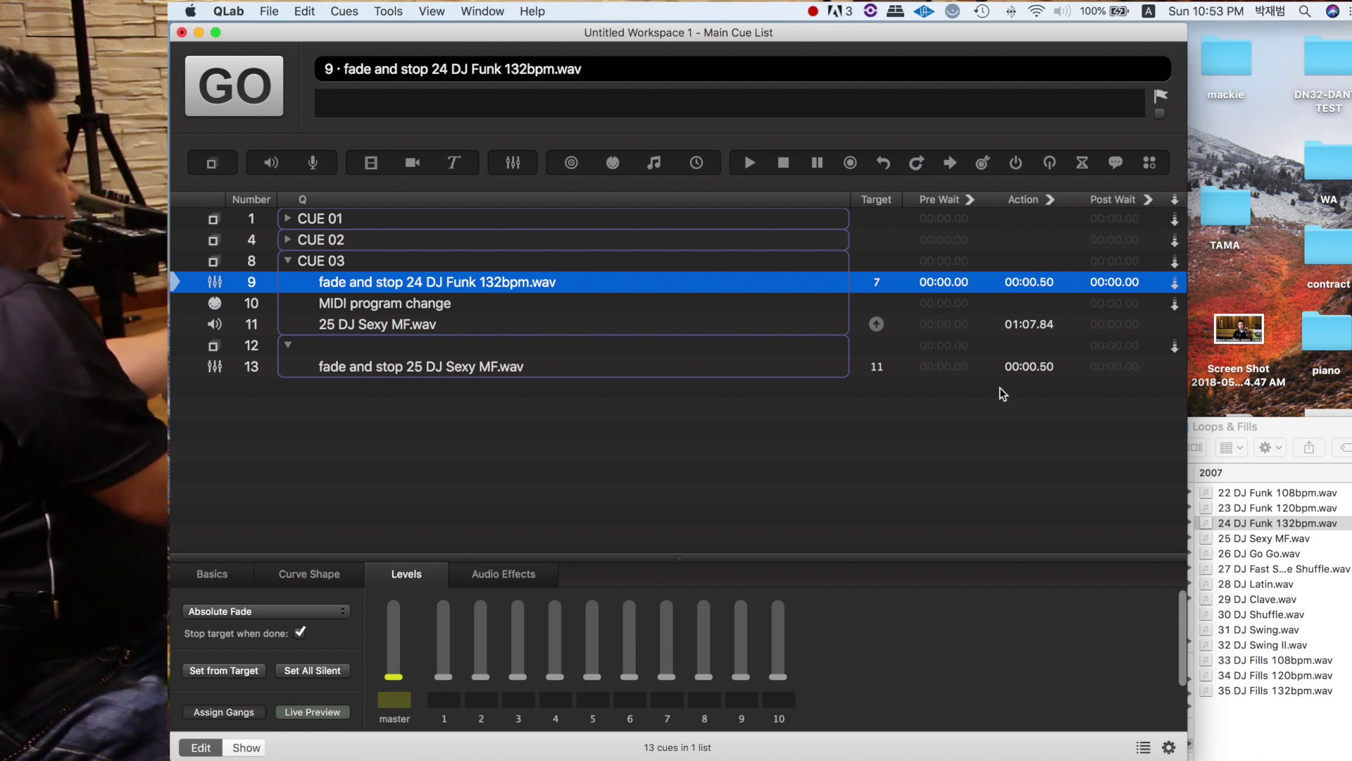
{"action": "left_click", "coordinate": [288, 261]}
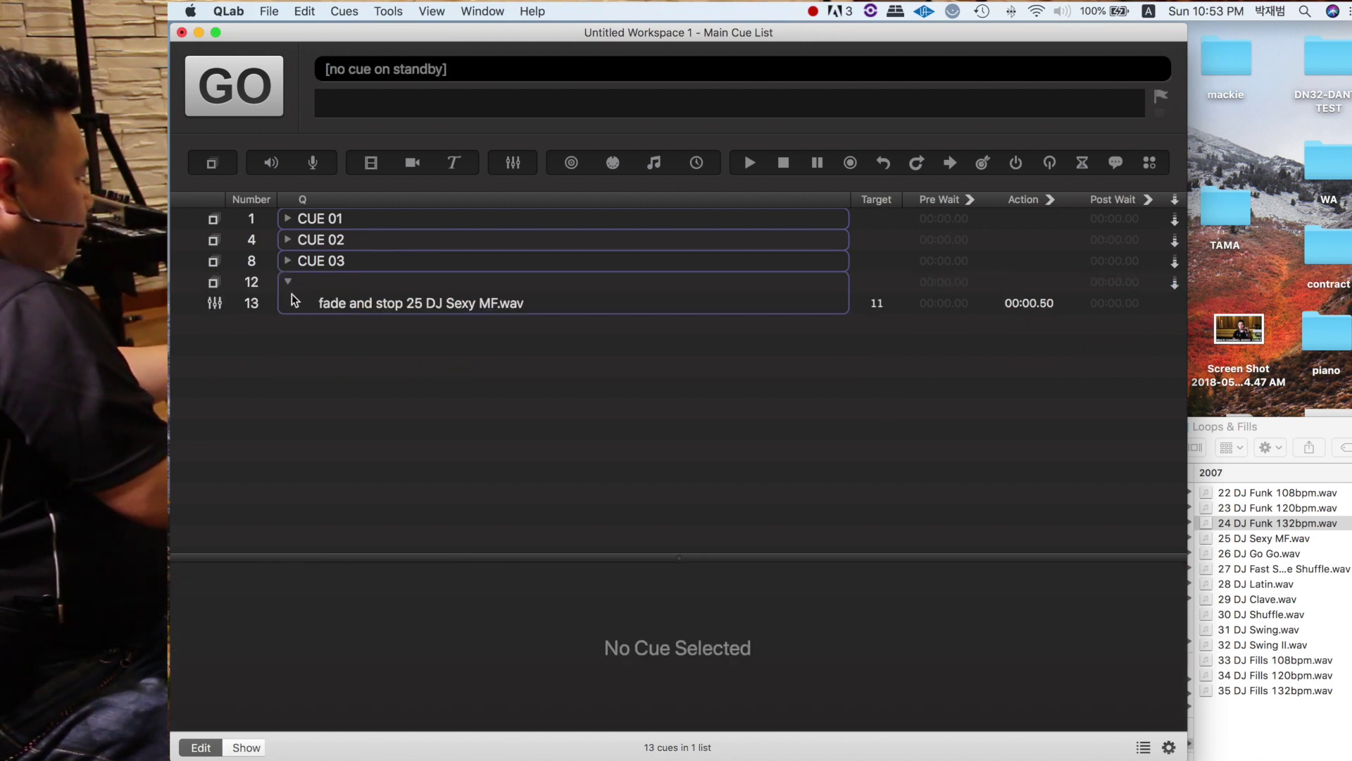
- Add a MIDI cue after the fade in the fourth group, sending Program Change number 3, and enable its MIDI trigger
{"action": "left_click", "coordinate": [372, 313]}
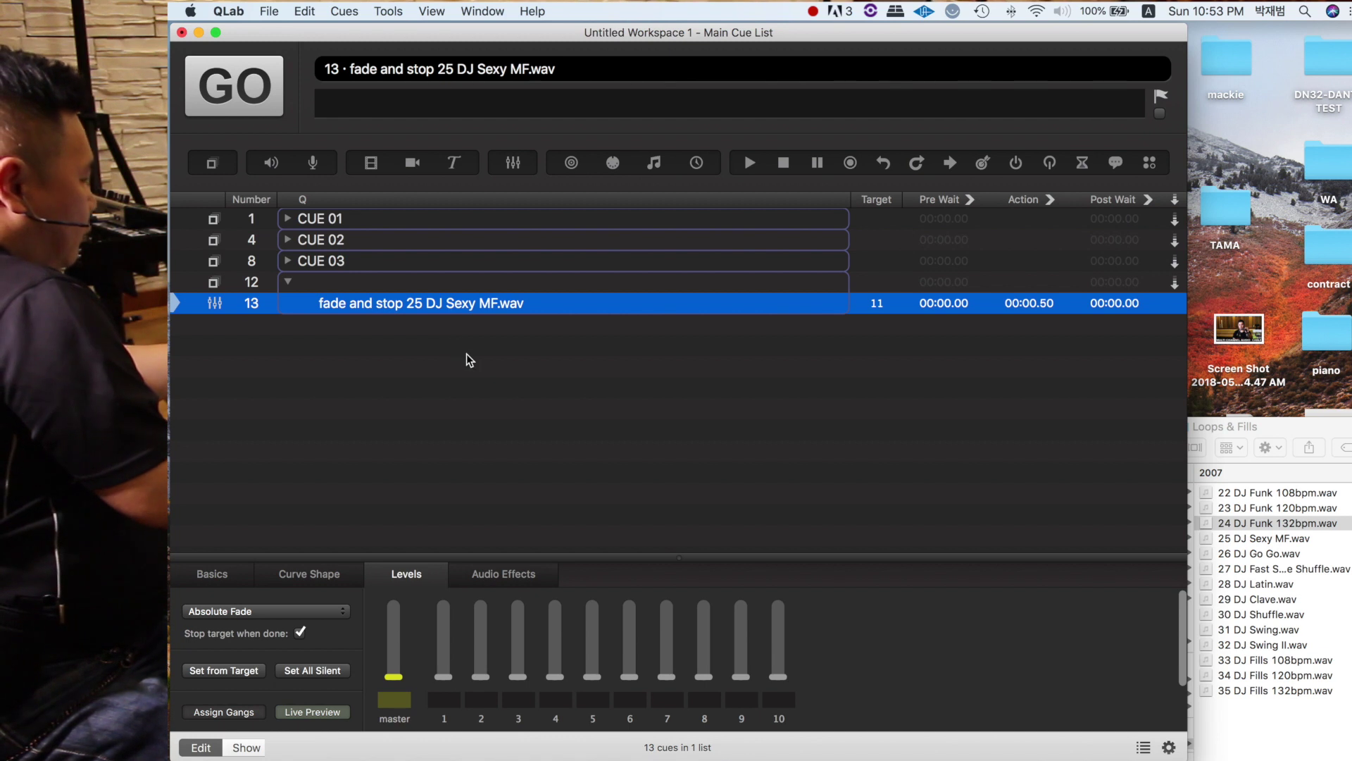
{"action": "left_click_drag", "start_coordinate": [612, 166], "coordinate": [470, 311]}
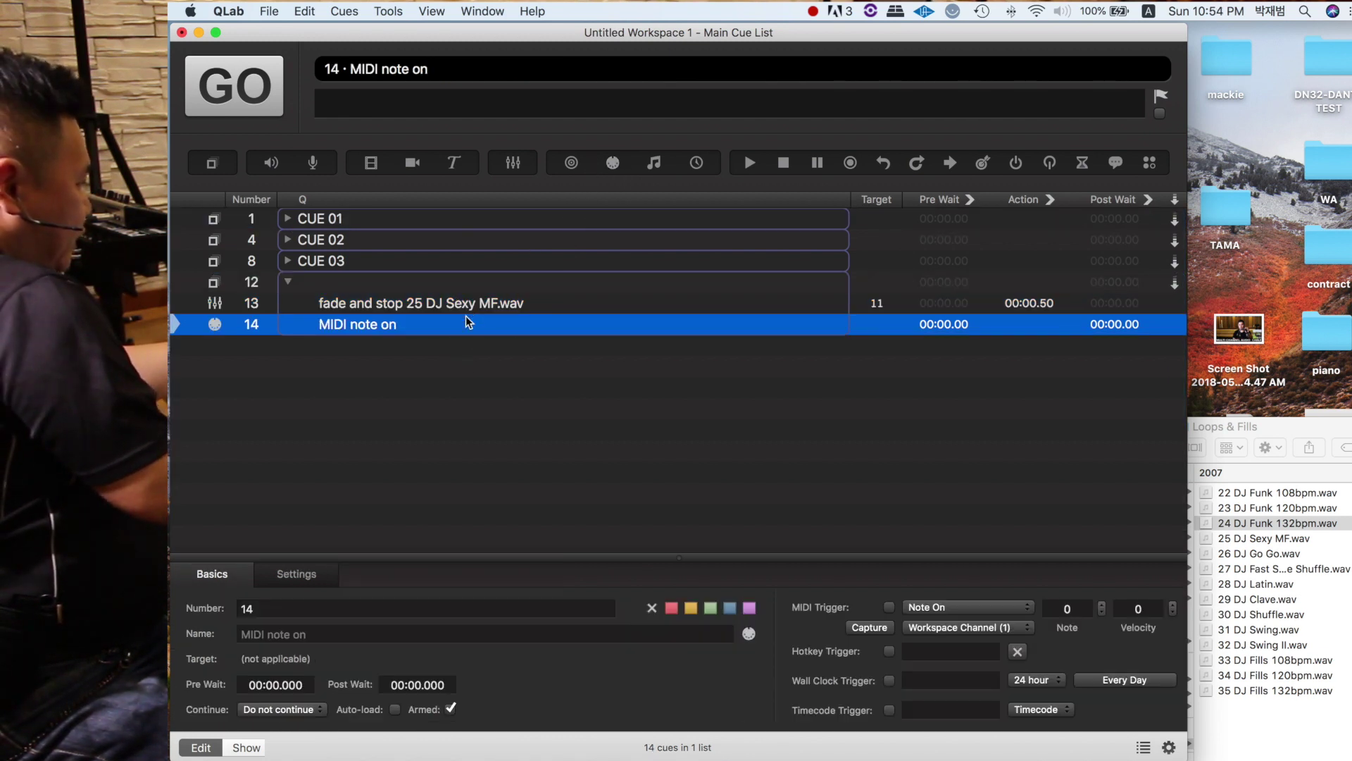
{"action": "left_click", "coordinate": [291, 579]}
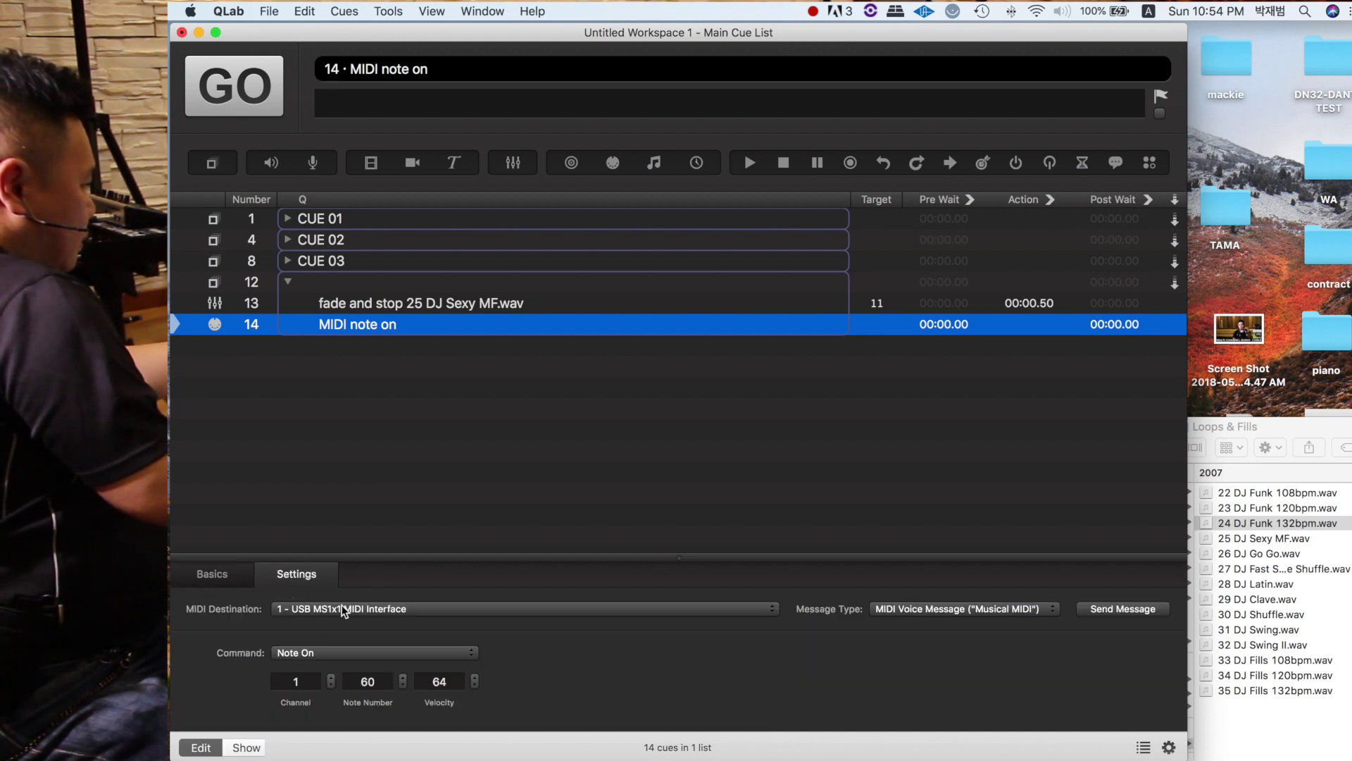
{"action": "left_click", "coordinate": [340, 653]}
{"action": "left_click", "coordinate": [331, 676]}
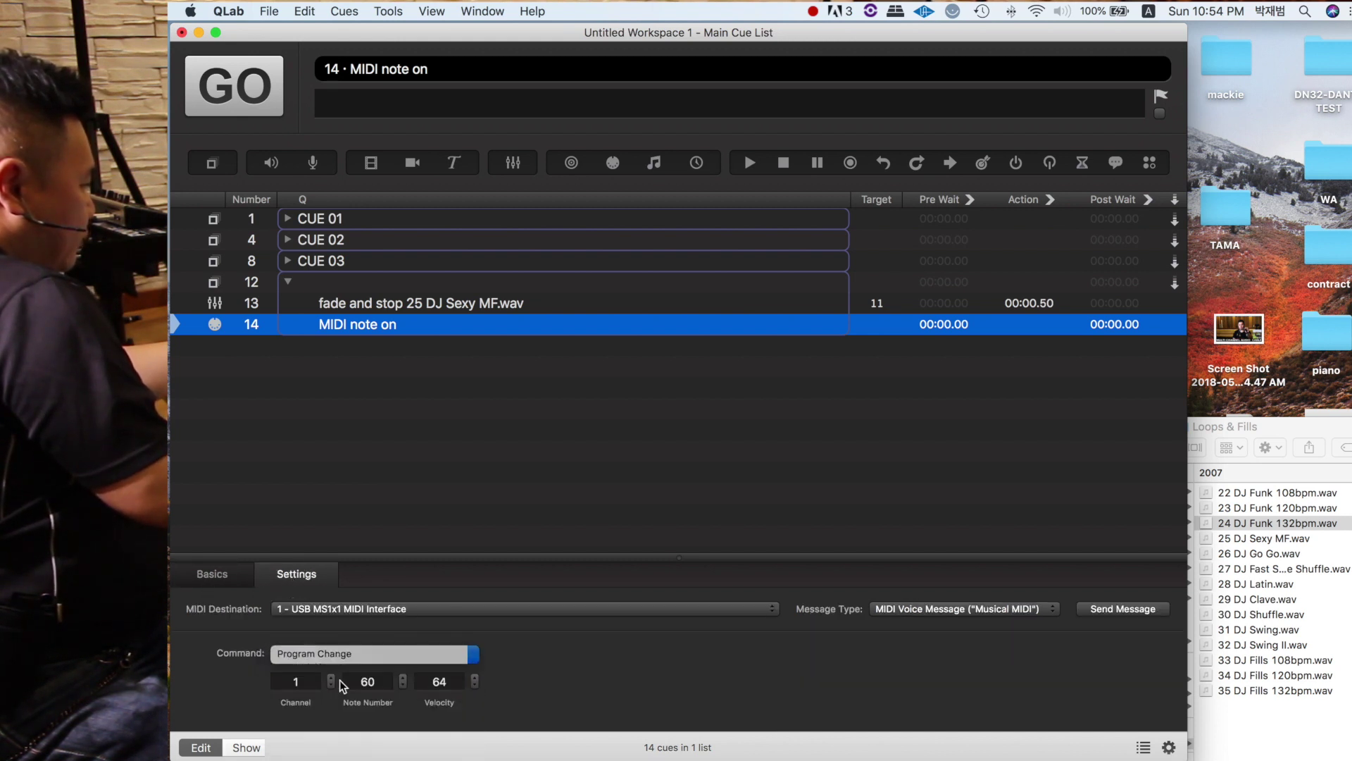
{"action": "left_click", "coordinate": [379, 683]}
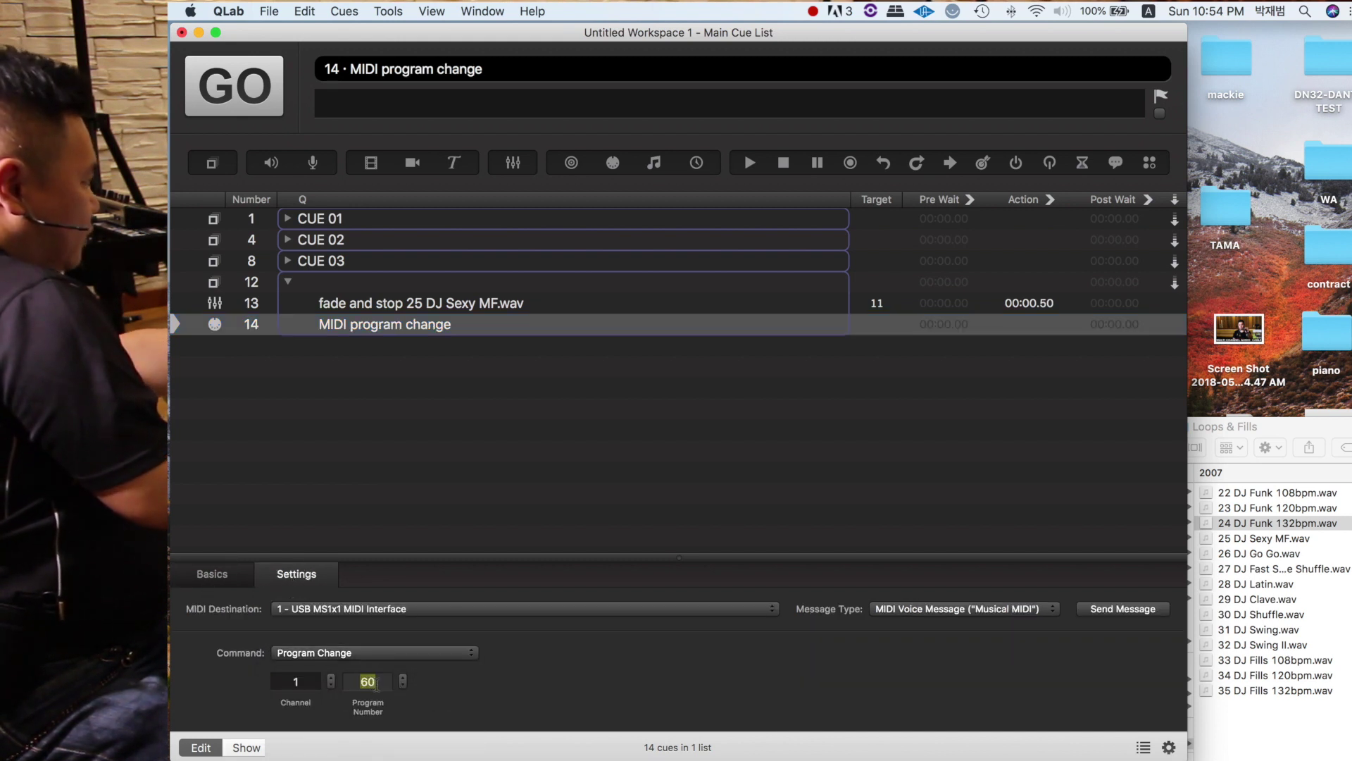
{"action": "type", "text": "3"}
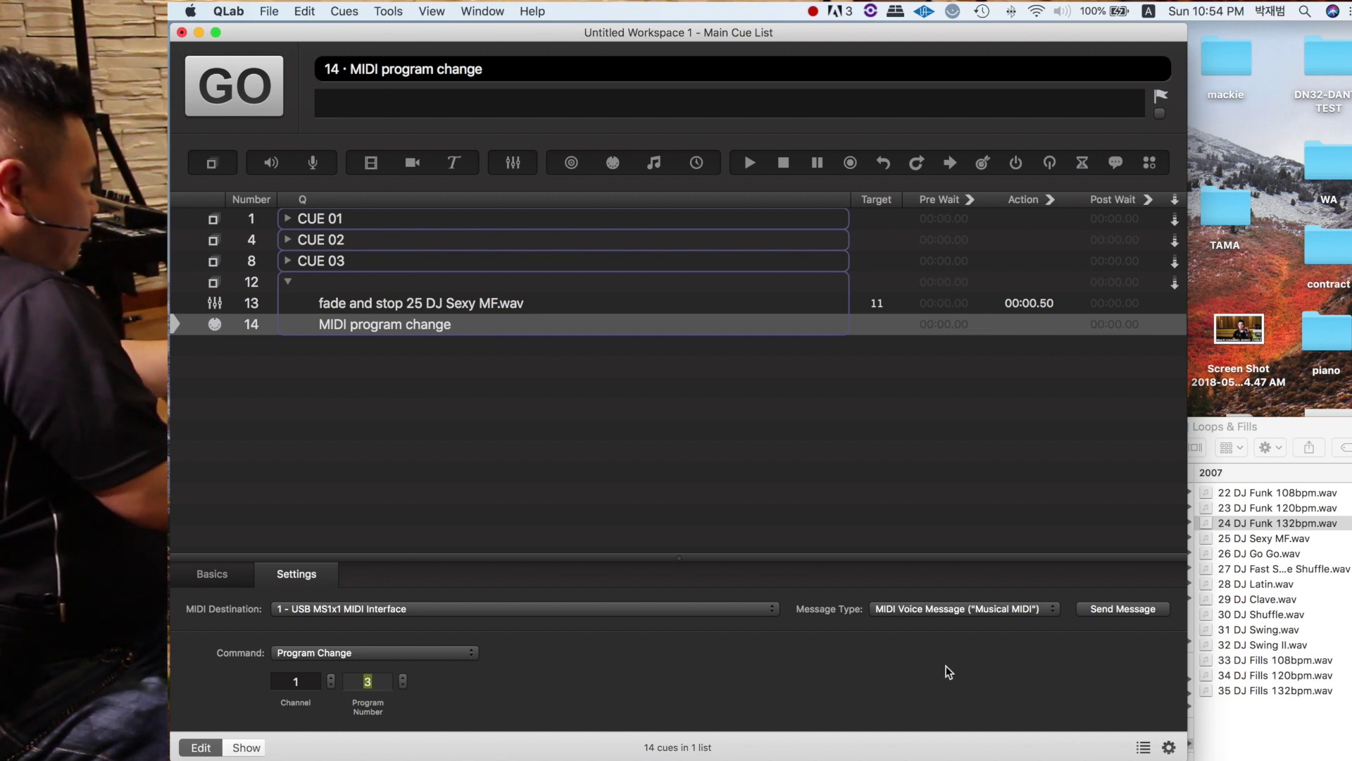
{"action": "left_click", "coordinate": [220, 576]}
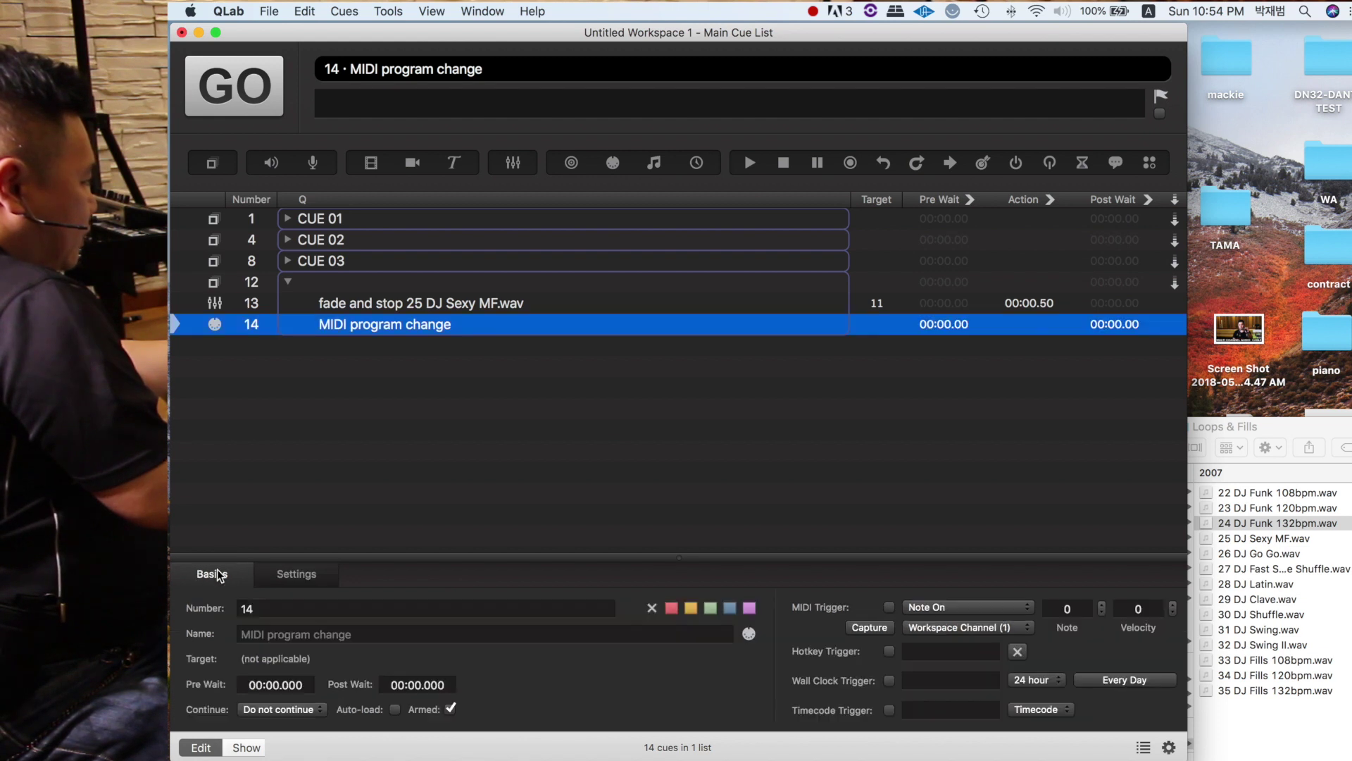
{"action": "left_click", "coordinate": [890, 607]}
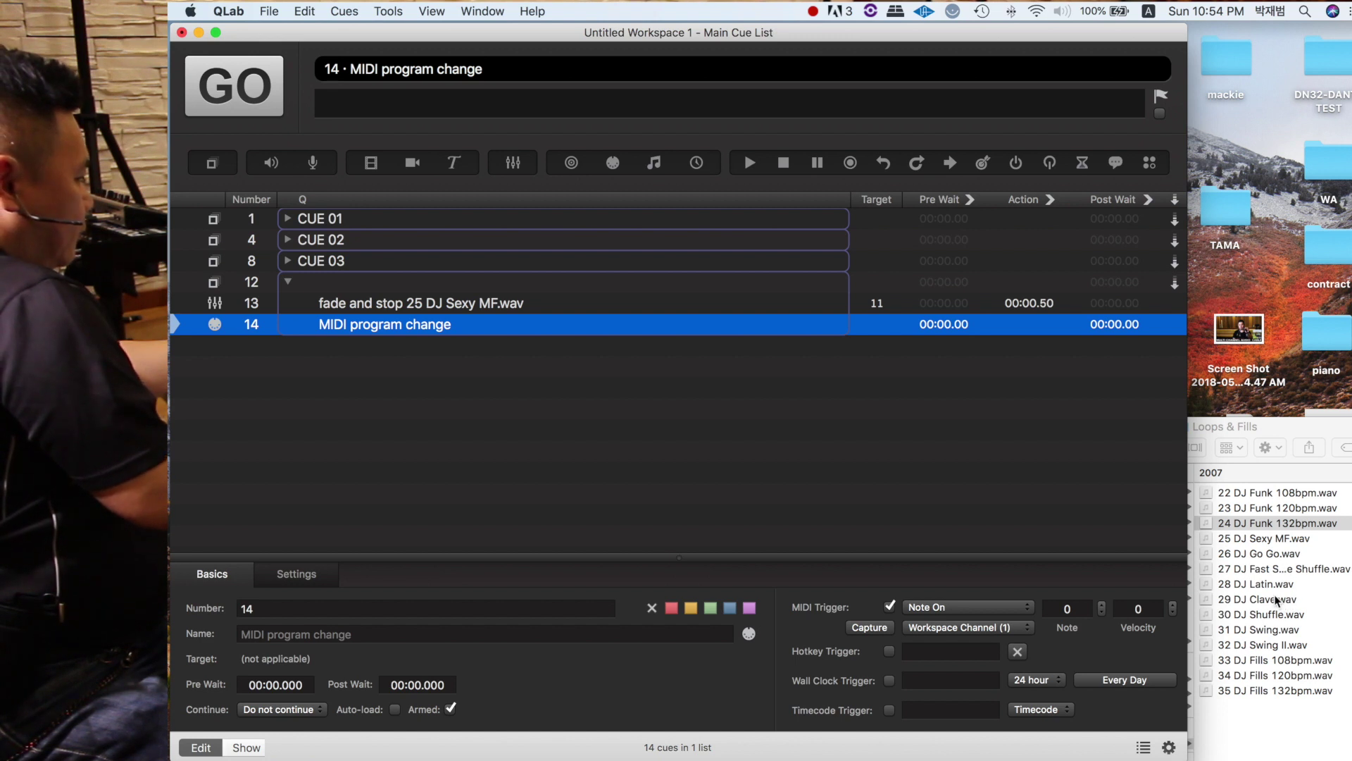
- Add 31 DJ Swing.wav from the Loops & Fills folder below the MIDI cue and set cues 13 and 14 to auto-continue
{"action": "left_click", "coordinate": [1286, 622]}
{"action": "left_click_drag", "start_coordinate": [1276, 628], "coordinate": [411, 345]}
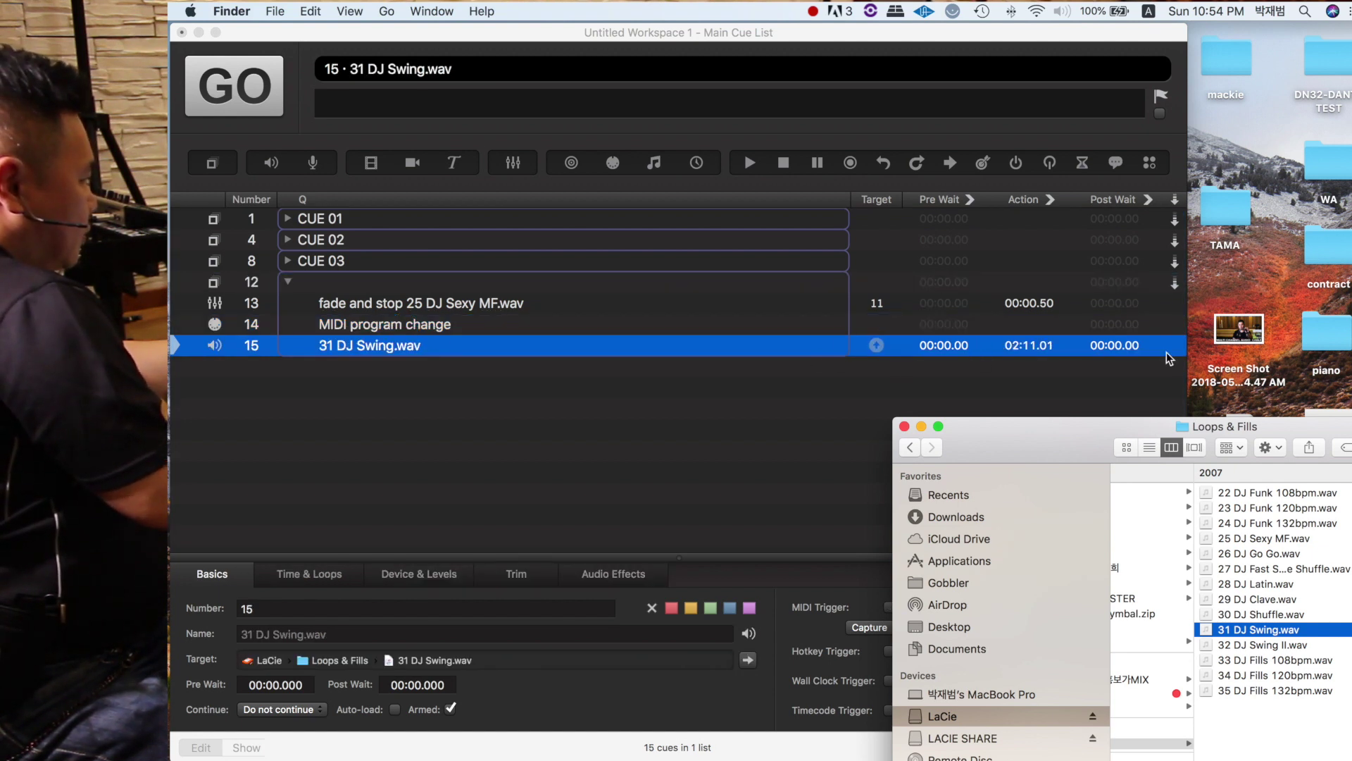
{"action": "left_click", "coordinate": [1176, 315]}
{"action": "left_click", "coordinate": [1175, 310]}
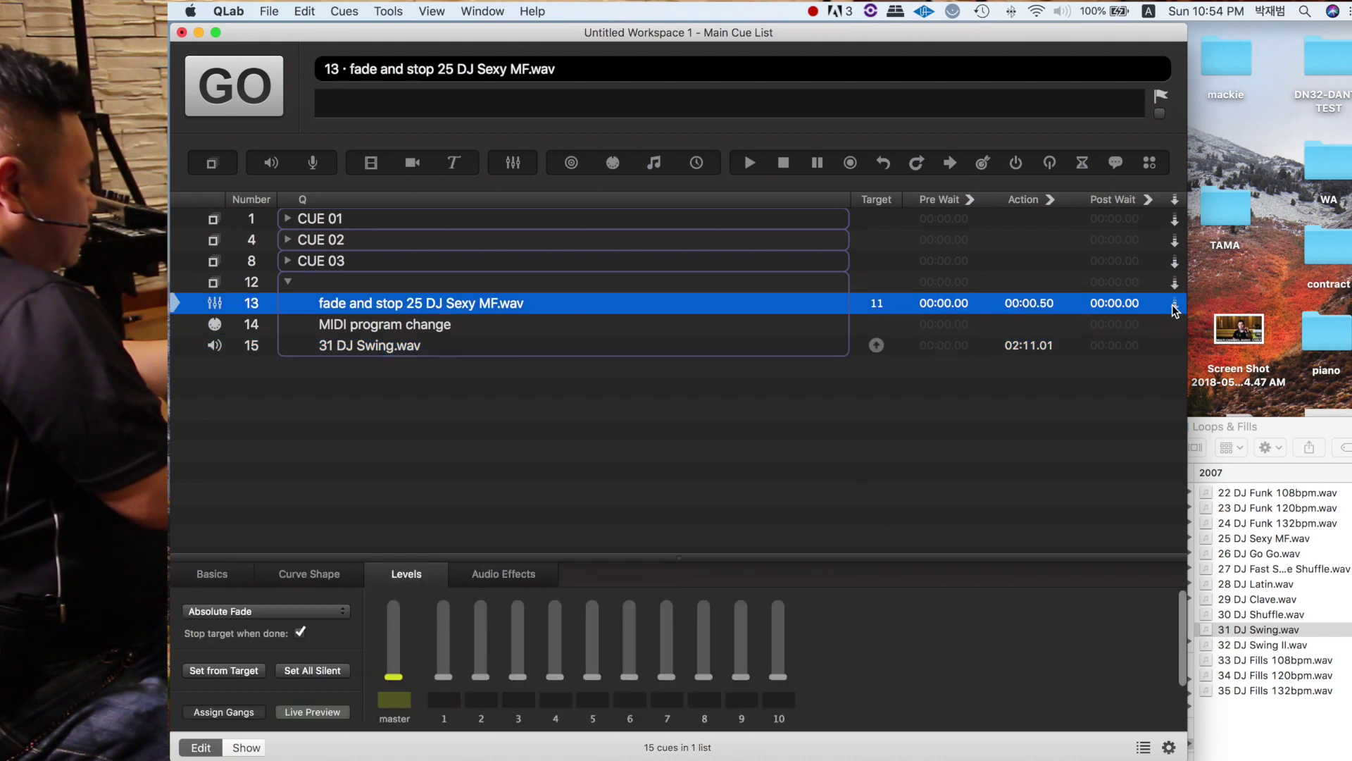
{"action": "left_click", "coordinate": [1175, 329]}
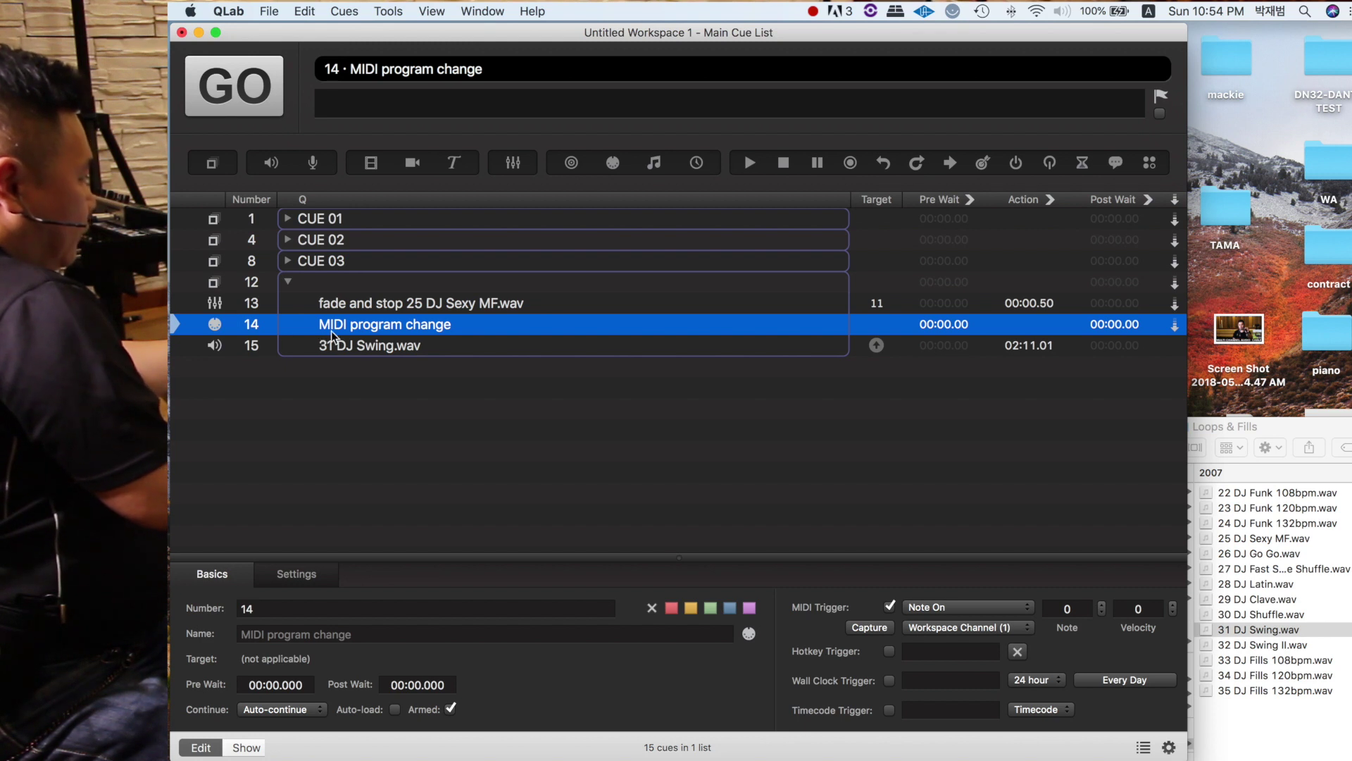
- Collapse the fourth group and name it CUE 04
{"action": "left_click", "coordinate": [288, 282]}
{"action": "double_click", "coordinate": [326, 284]}
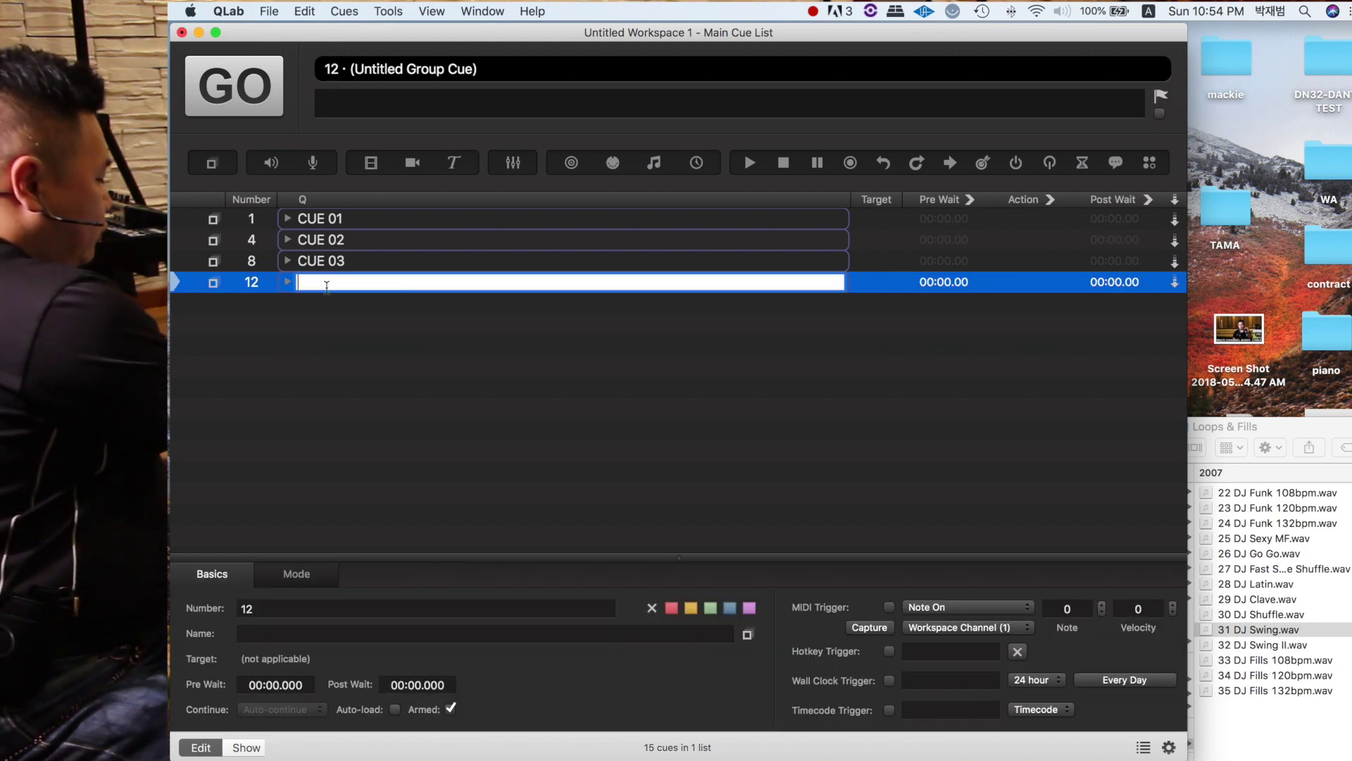
{"action": "type", "text": "CUE 04"}
{"action": "key", "text": "Return"}
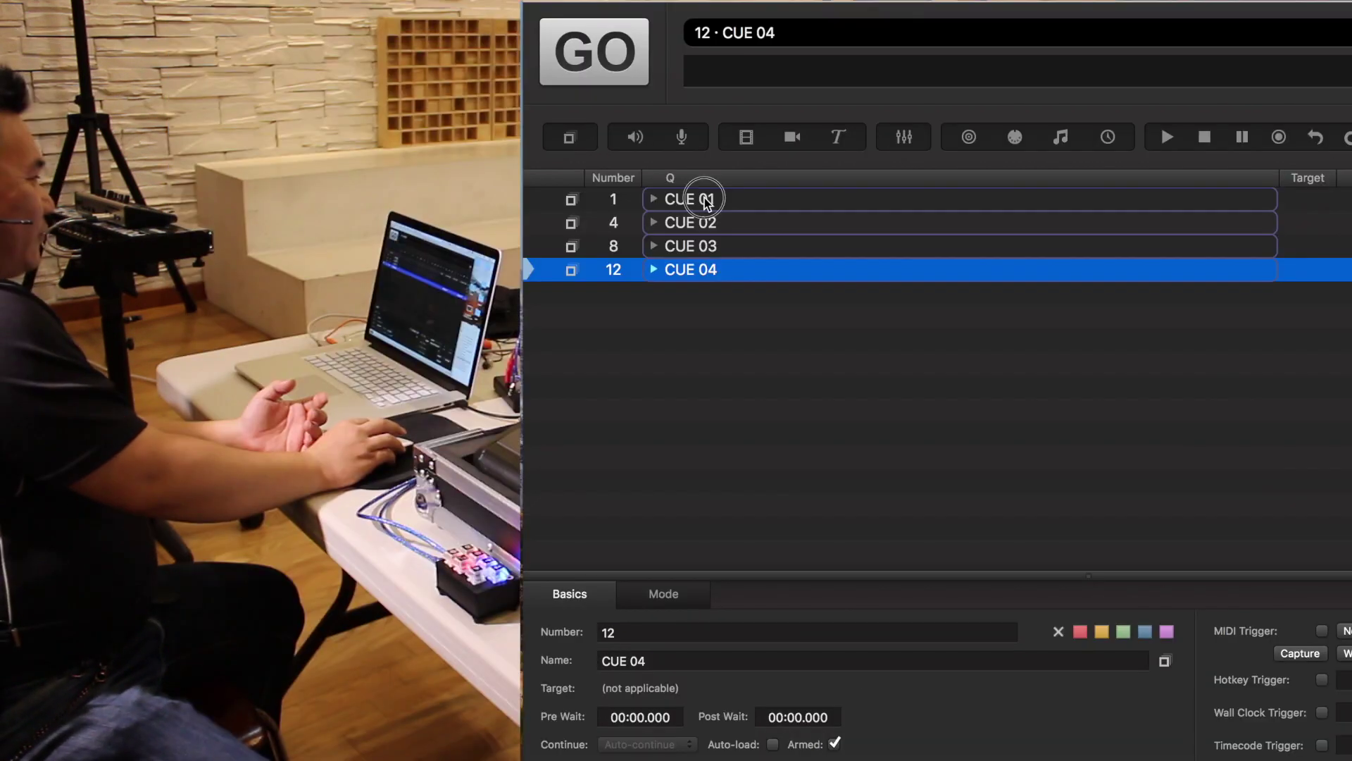
- Move the selection up and down through CUE 01 to CUE 04 to check the playback order of the groups
{"action": "left_click", "coordinate": [317, 220]}
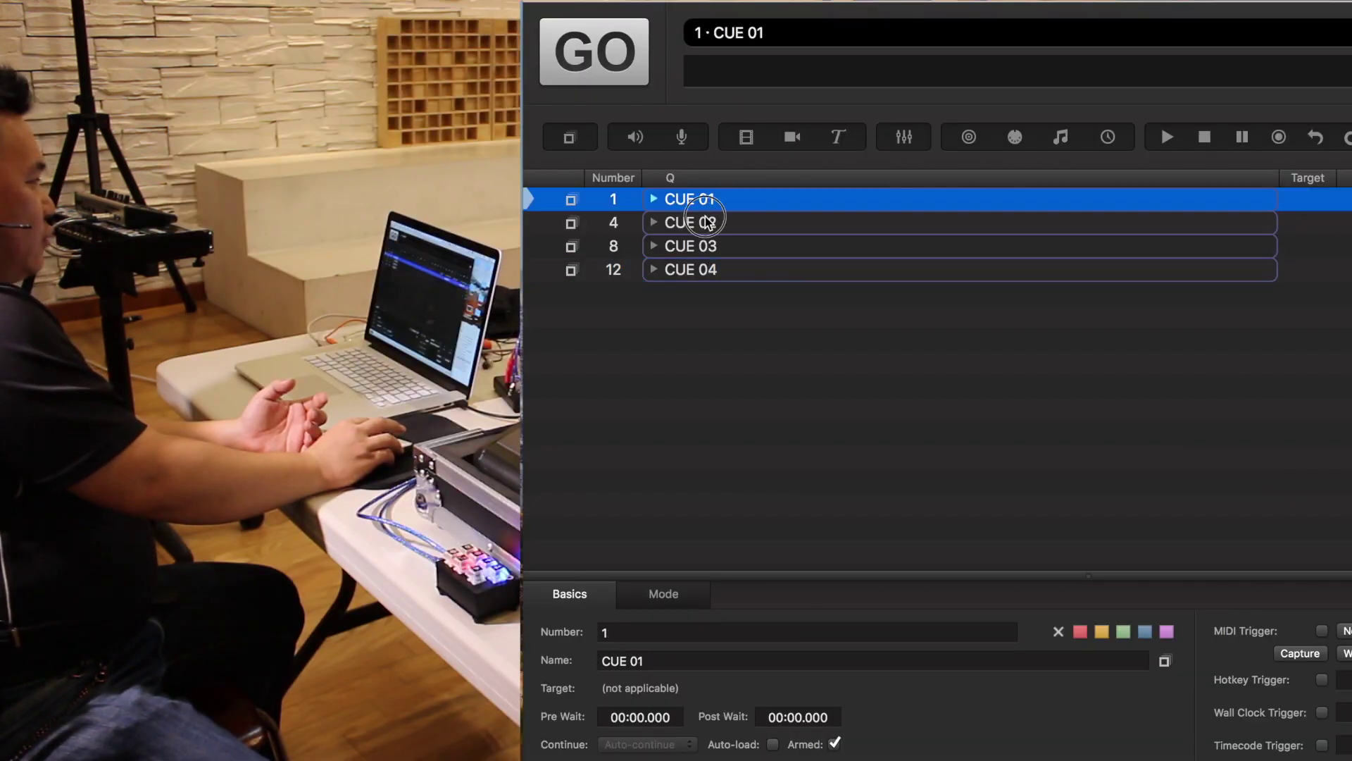
{"action": "left_click", "coordinate": [707, 223]}
{"action": "left_click", "coordinate": [704, 246]}
{"action": "left_click", "coordinate": [703, 273]}
{"action": "left_click", "coordinate": [709, 204]}
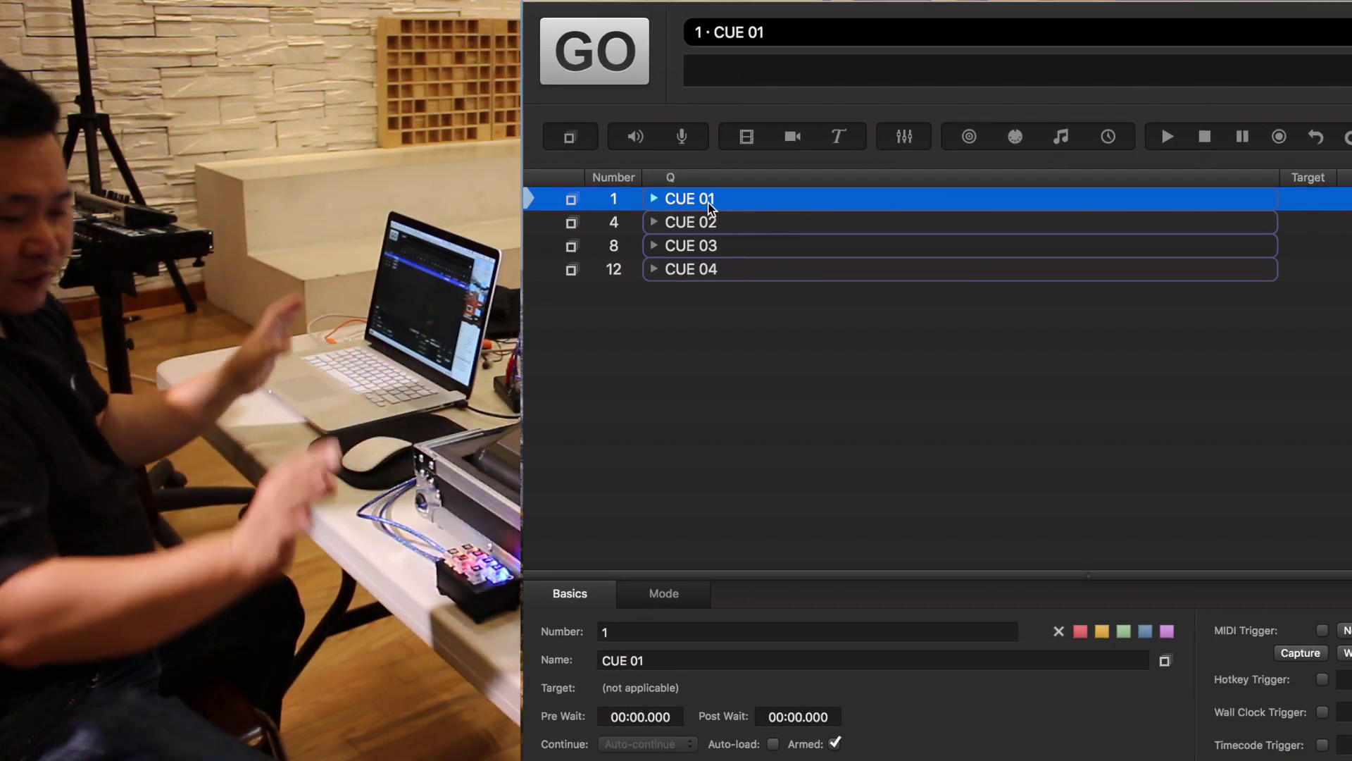
{"action": "key", "text": "Down"}
{"action": "key", "text": "Down"}
{"action": "key", "text": "Down"}
{"action": "key", "text": "Up"}
{"action": "key", "text": "Up"}
{"action": "key", "text": "Up"}
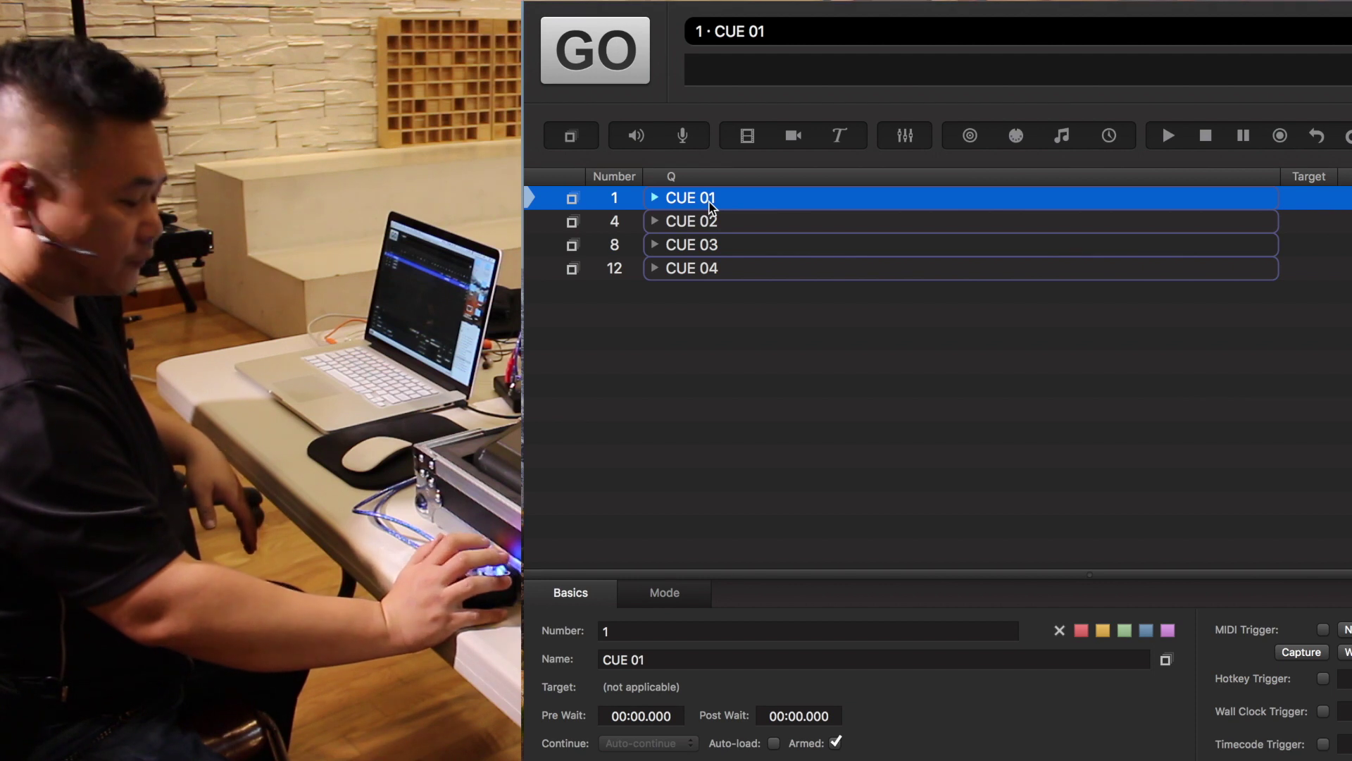
{"action": "key", "text": "Down"}
{"action": "key", "text": "Down"}
{"action": "key", "text": "Down"}
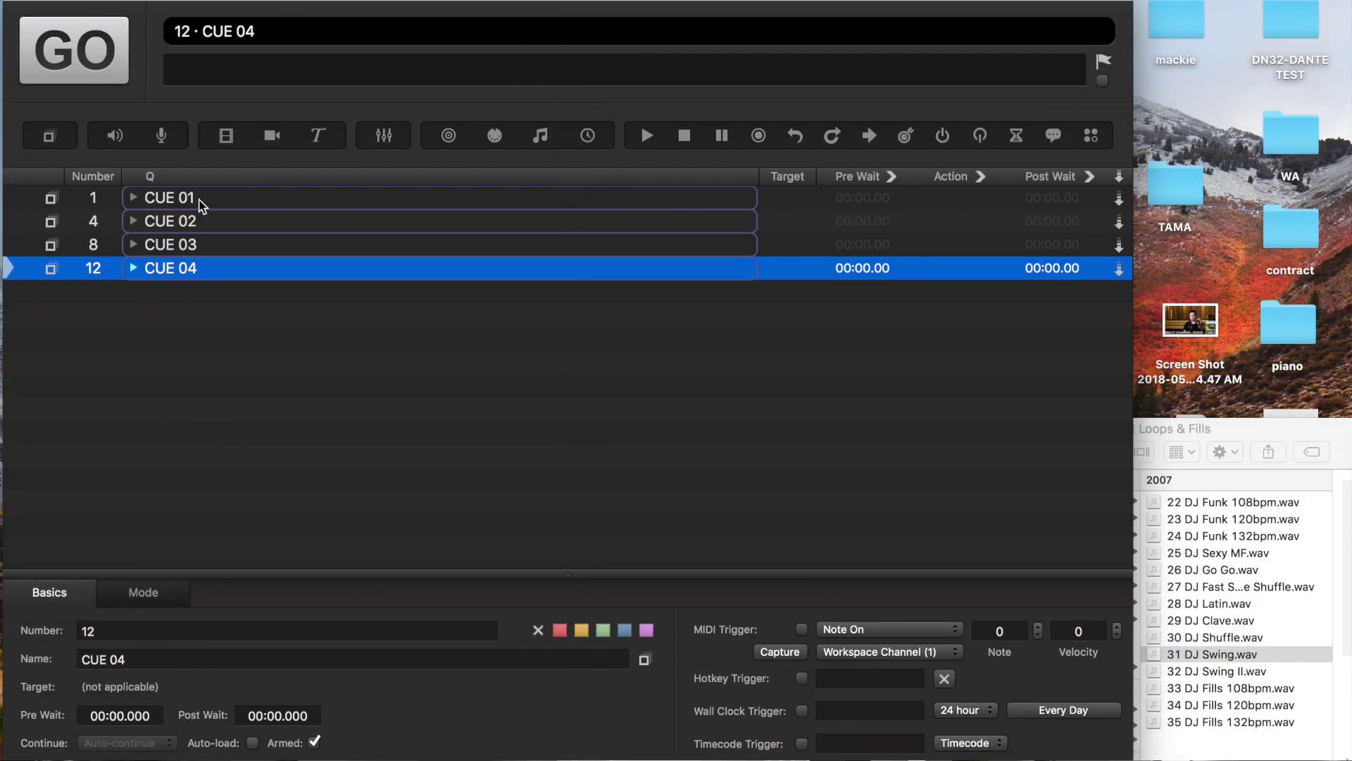
{"action": "left_click", "coordinate": [274, 204]}
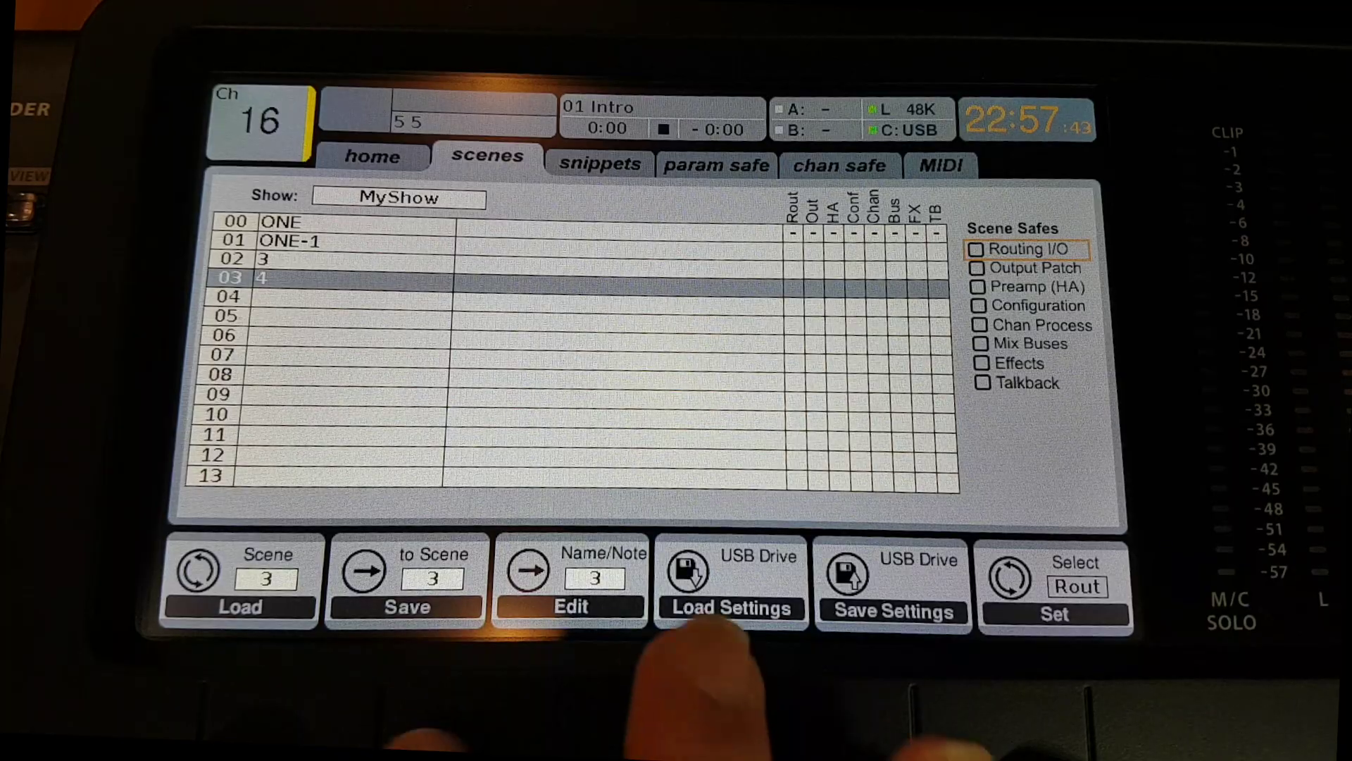
{"action": "scroll", "coordinate": [620, 704], "scroll_direction": "down", "scroll_amount": 1}
{"action": "scroll", "coordinate": [620, 704], "scroll_direction": "up", "scroll_amount": 4}
{"action": "scroll", "coordinate": [620, 704], "scroll_direction": "down", "scroll_amount": 3}
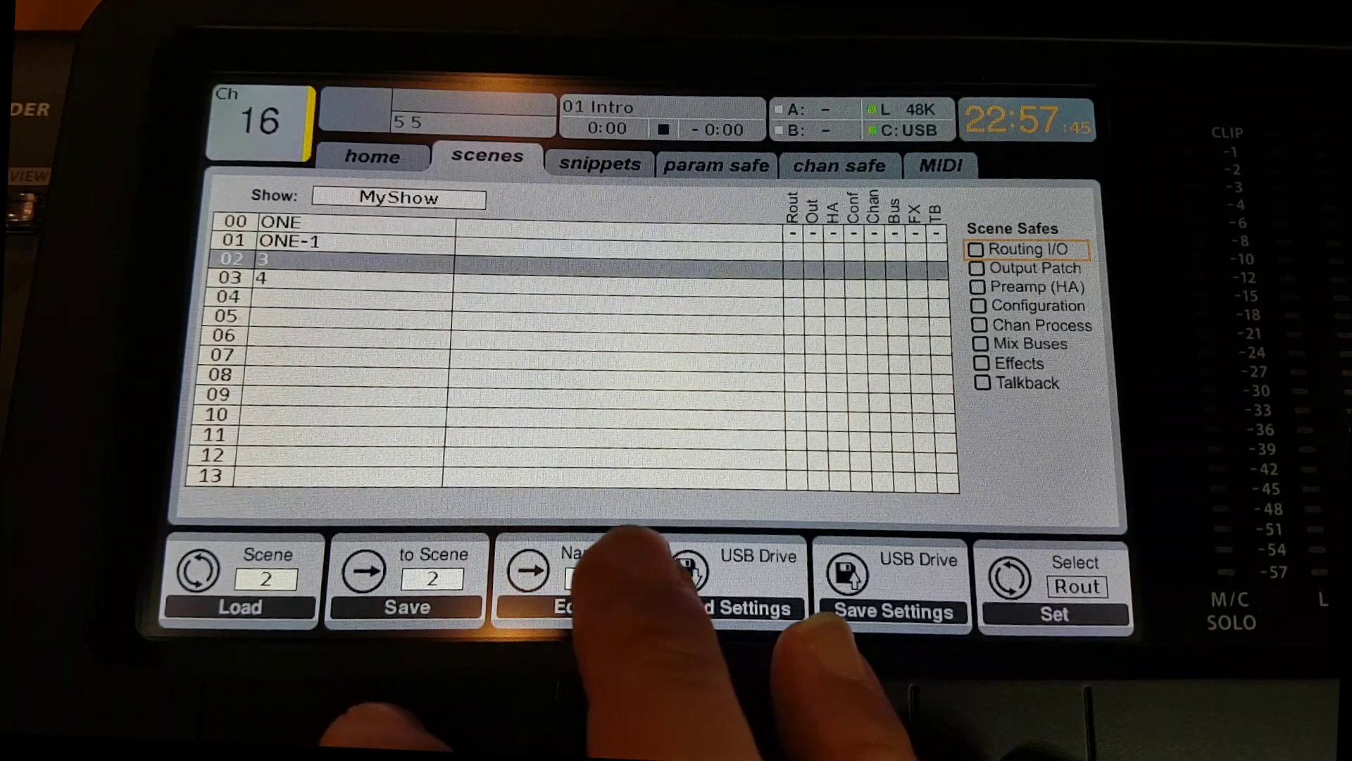
{"action": "scroll", "coordinate": [619, 704], "scroll_direction": "up", "scroll_amount": 3}
{"action": "scroll", "coordinate": [620, 705], "scroll_direction": "down", "scroll_amount": 1}
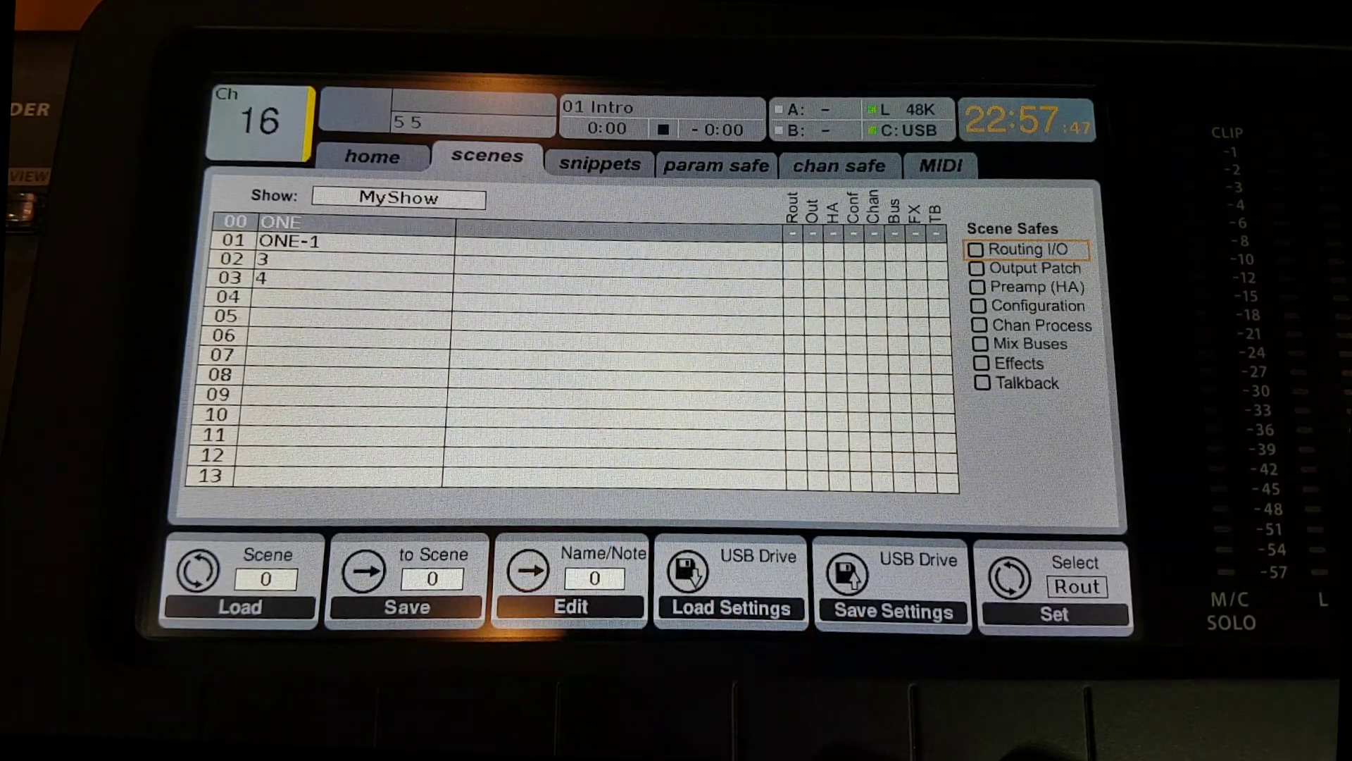
{"action": "key", "text": "Left"}
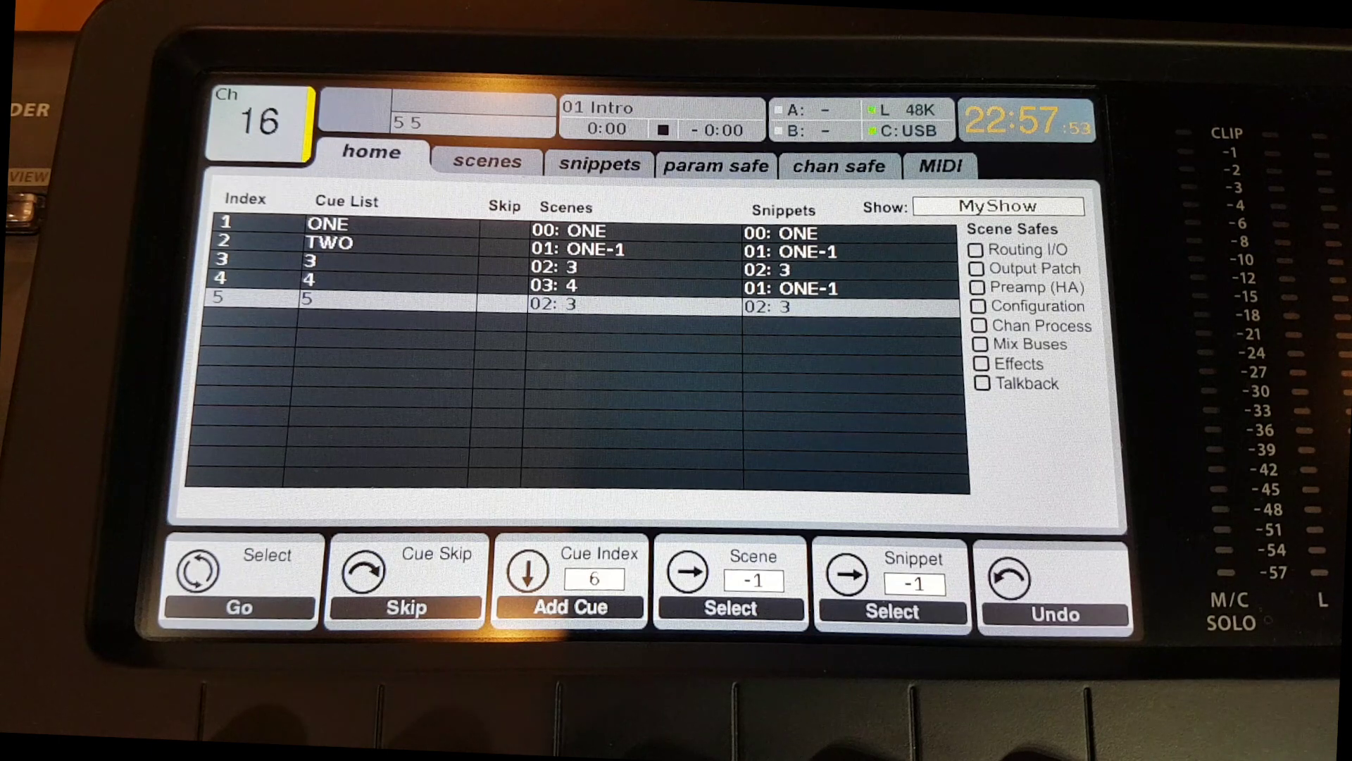
{"action": "key", "text": "Right"}
{"action": "key", "text": "Right"}
{"action": "key", "text": "Right"}
{"action": "key", "text": "Right"}
{"action": "key", "text": "Right"}
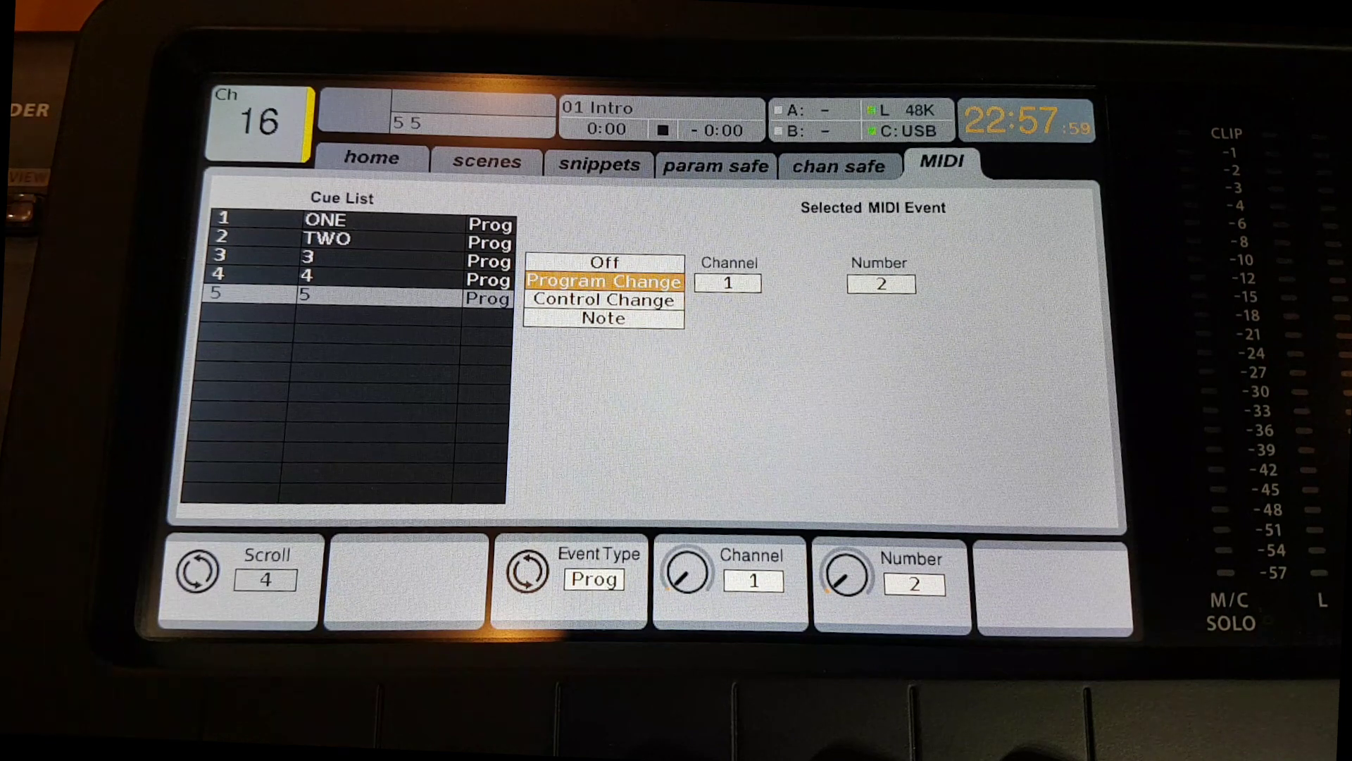
{"action": "scroll", "coordinate": [360, 257], "scroll_direction": "up", "scroll_amount": 4}
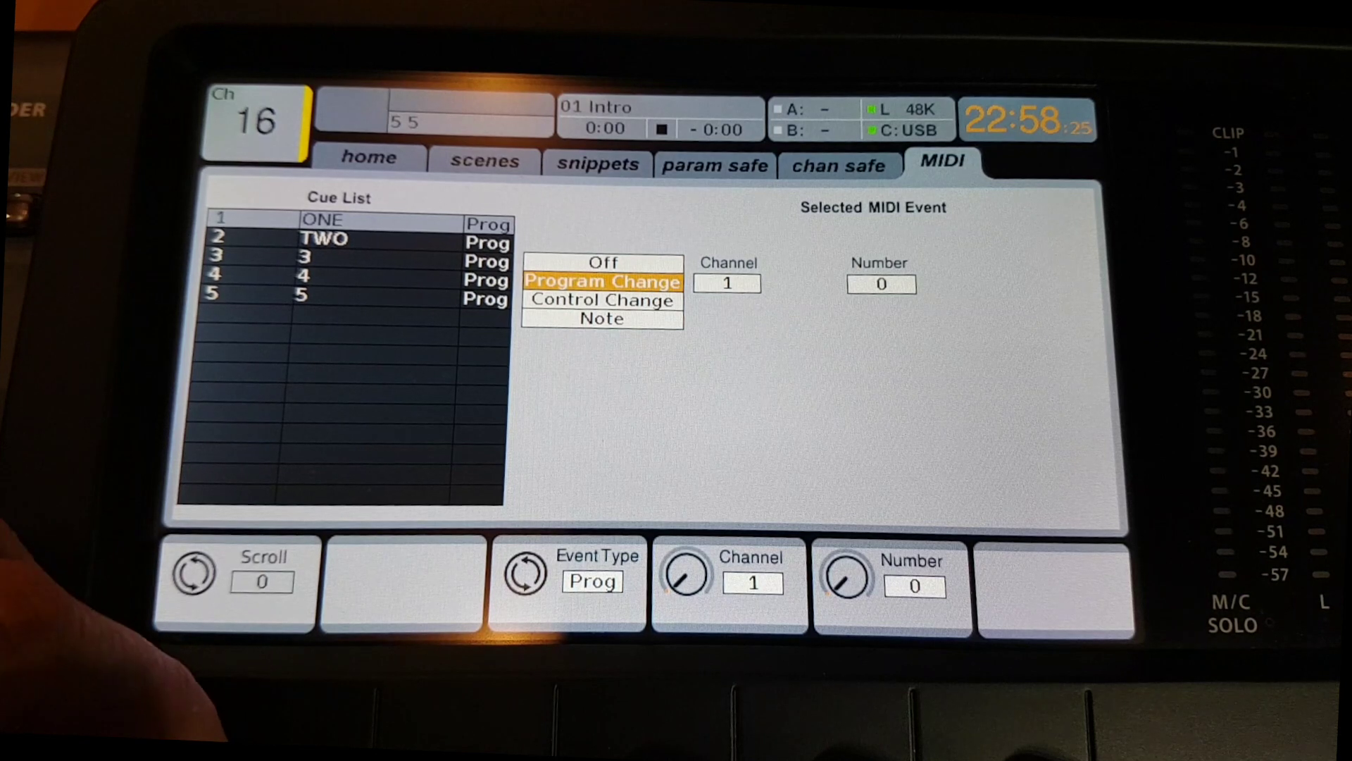
{"action": "scroll", "coordinate": [194, 572], "scroll_direction": "down", "scroll_amount": 1}
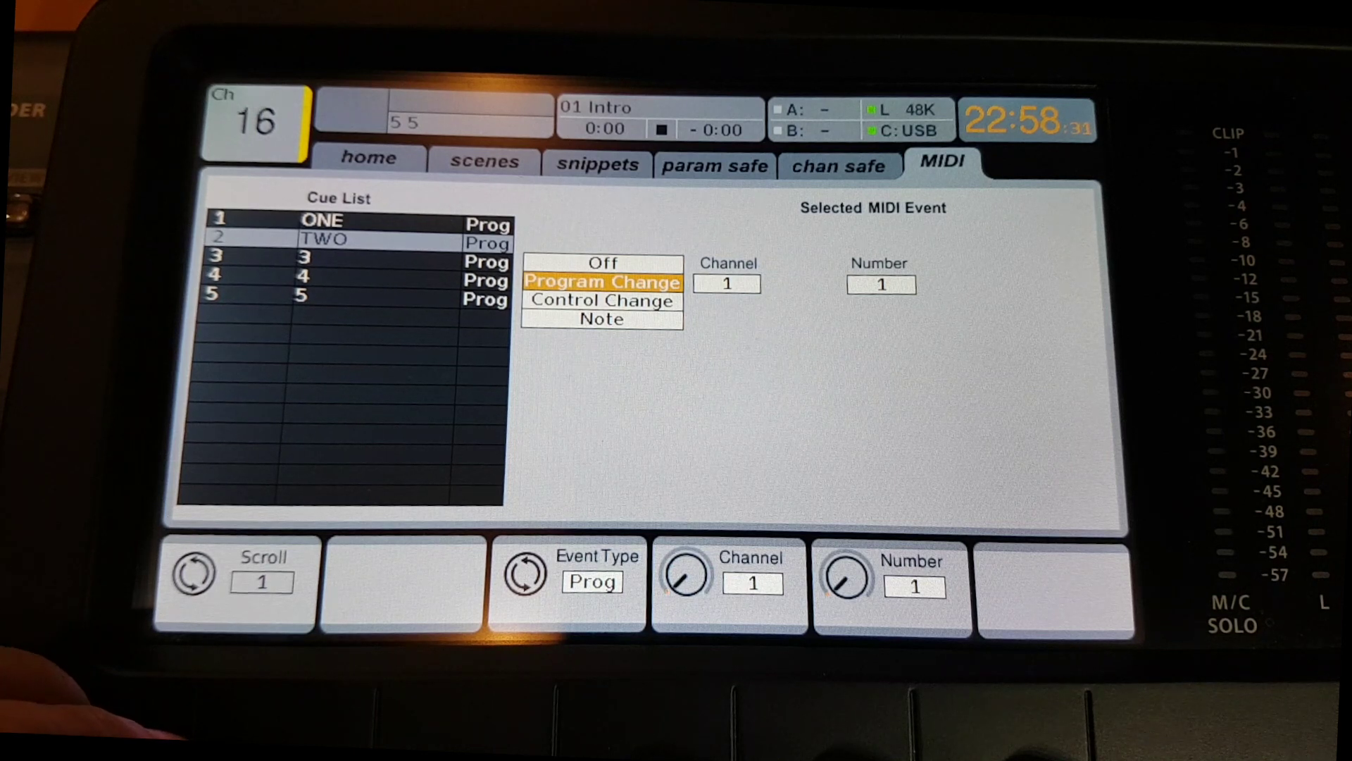
{"action": "left_click", "coordinate": [352, 260]}
{"action": "left_click", "coordinate": [352, 278]}
{"action": "left_click", "coordinate": [352, 297]}
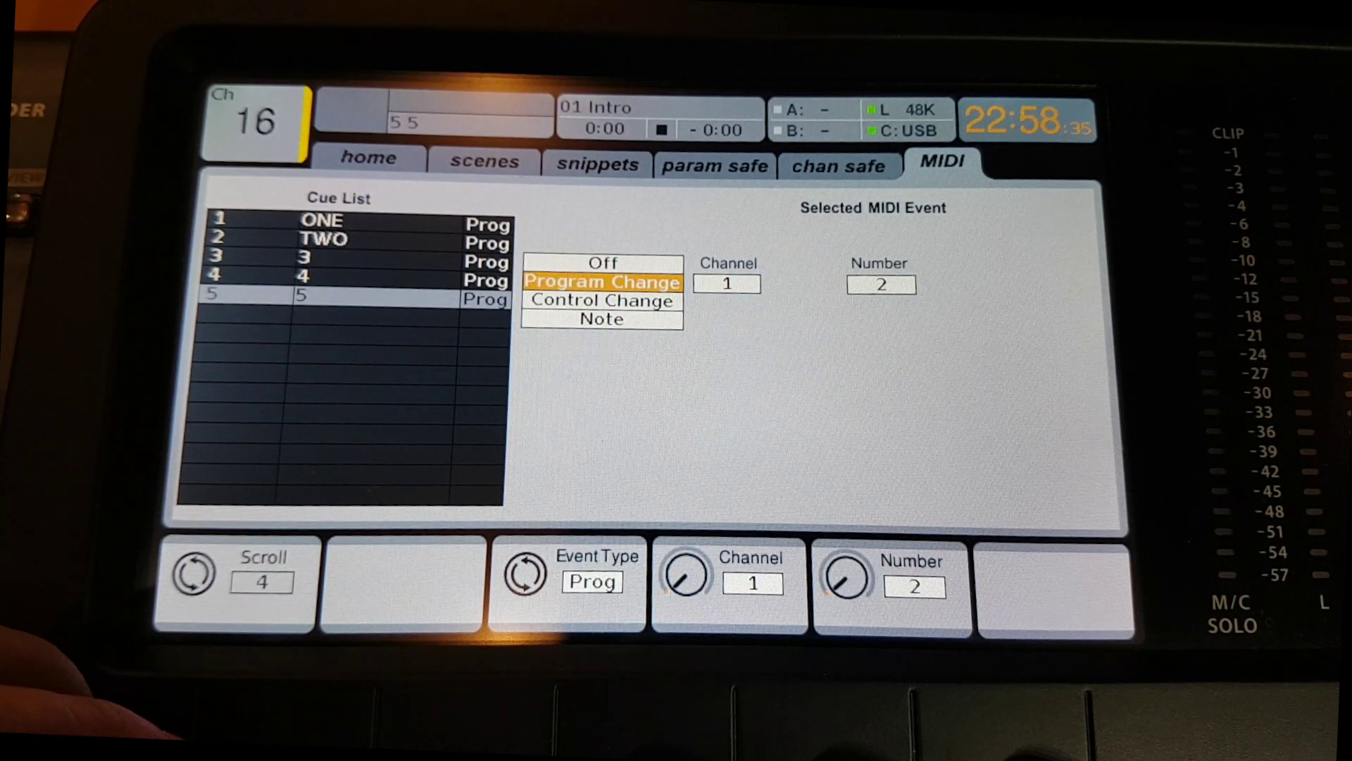
{"action": "left_click", "coordinate": [353, 278]}
{"action": "left_click", "coordinate": [352, 297]}
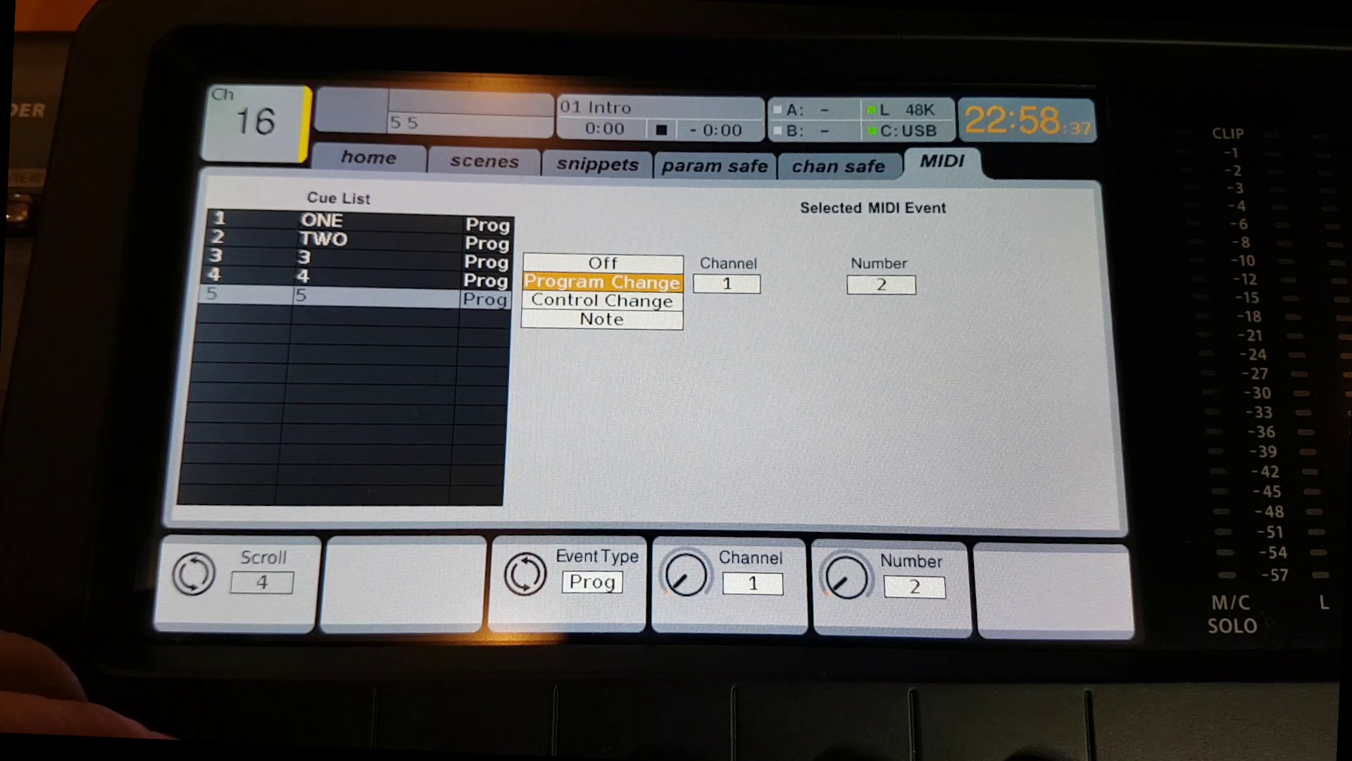
{"action": "left_click", "coordinate": [352, 278]}
{"action": "left_click", "coordinate": [352, 260]}
{"action": "left_click", "coordinate": [352, 242]}
{"action": "left_click", "coordinate": [352, 223]}
{"action": "left_click", "coordinate": [352, 240]}
{"action": "left_click", "coordinate": [352, 258]}
{"action": "left_click", "coordinate": [353, 278]}
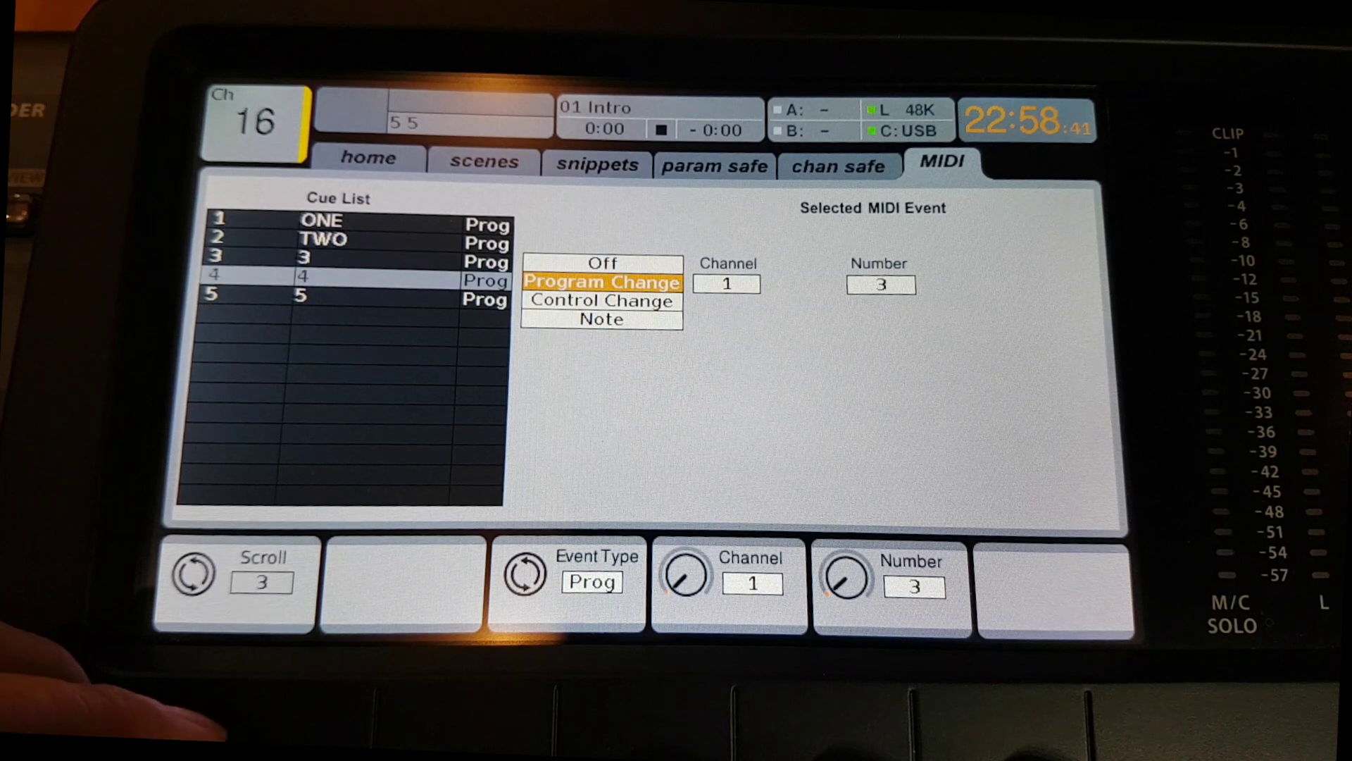
{"action": "left_click", "coordinate": [352, 296]}
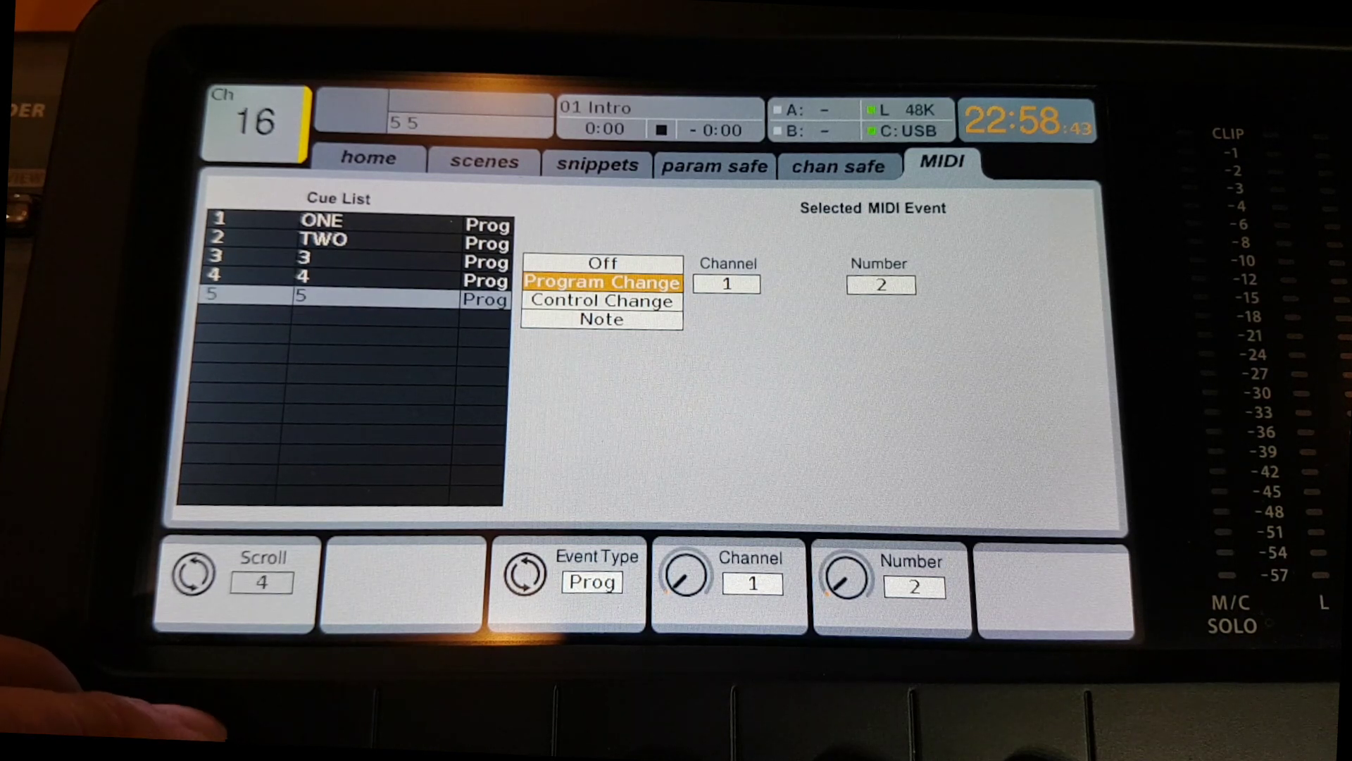